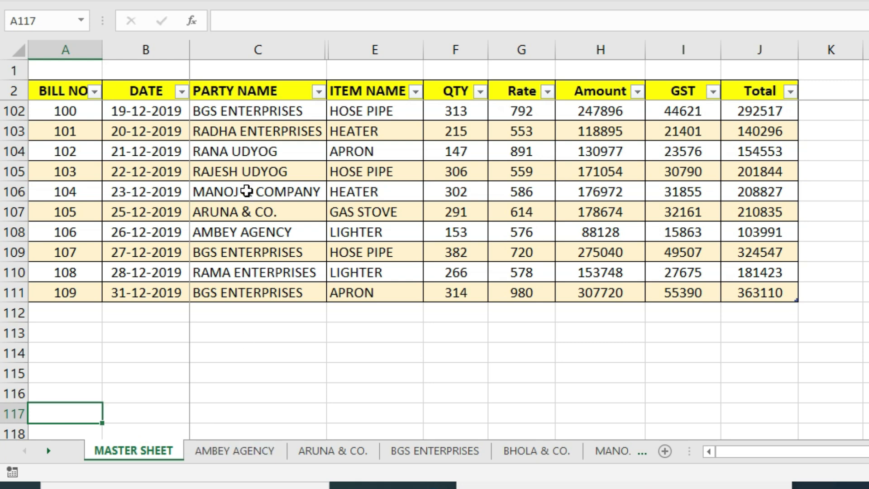
# Review the party names in the master sheet and the separate party sheets from AMBEY AGENCY through RANA UDYOG
pyautogui.moveTo(248, 111); pyautogui.dragTo(252, 253)
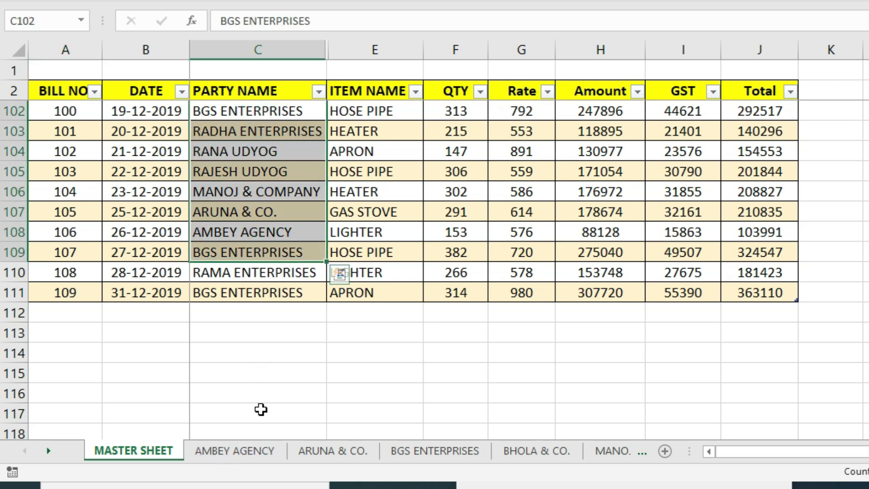
pyautogui.click(257, 452)
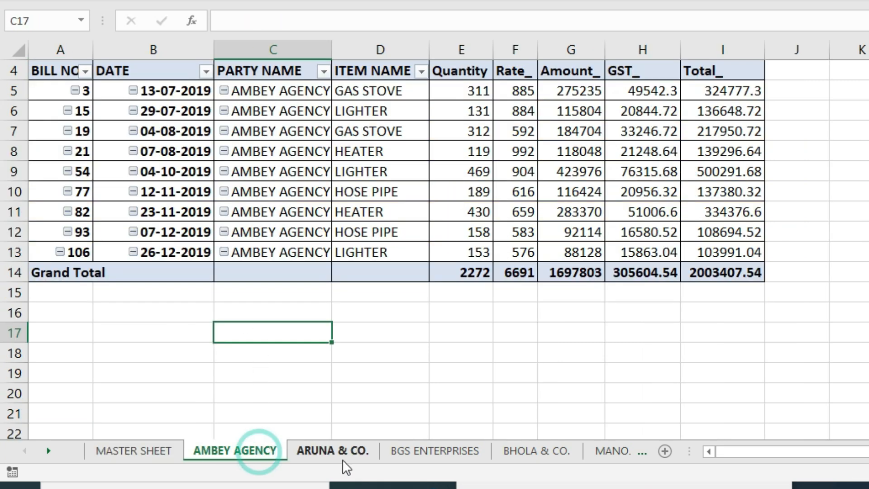
pyautogui.click(349, 453)
pyautogui.click(422, 454)
pyautogui.click(517, 455)
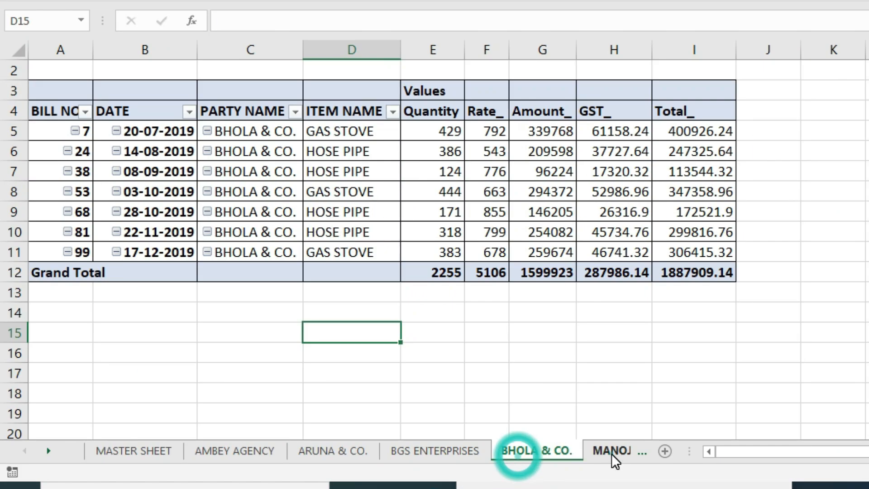
pyautogui.click(611, 454)
pyautogui.click(615, 453)
pyautogui.click(608, 454)
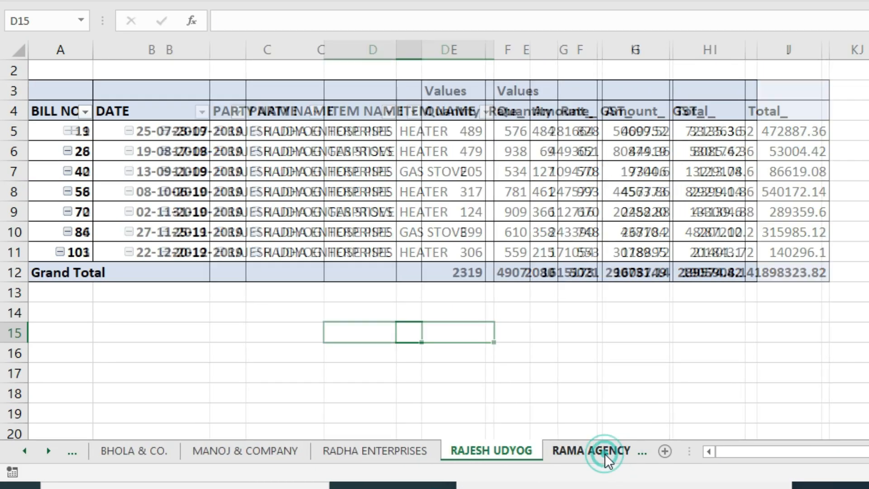
pyautogui.click(585, 453)
pyautogui.click(585, 453)
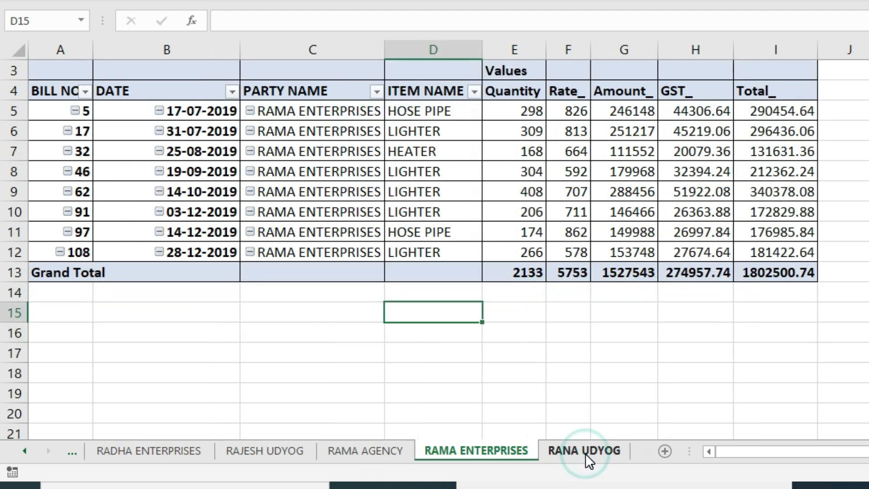
pyautogui.click(585, 453)
# Review the party sheets in reverse order, from RAMA ENTERPRISES back to AMBEY AGENCY
pyautogui.click(475, 455)
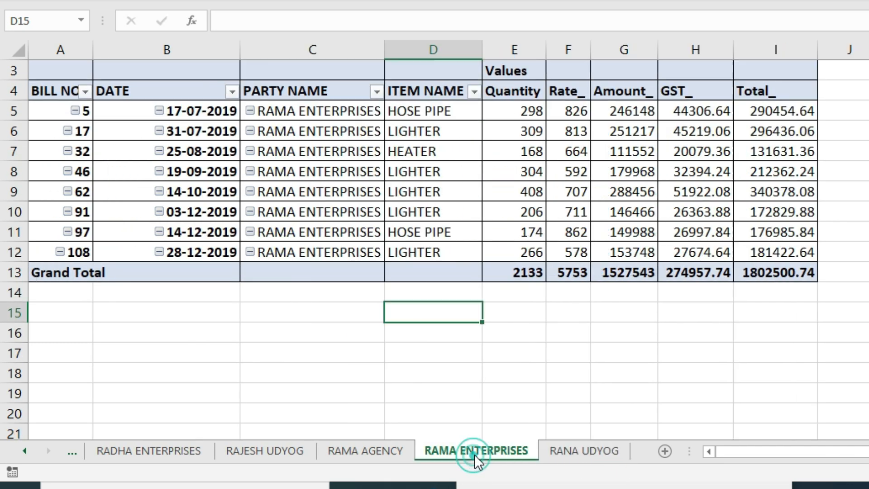
pyautogui.click(365, 450)
pyautogui.click(281, 449)
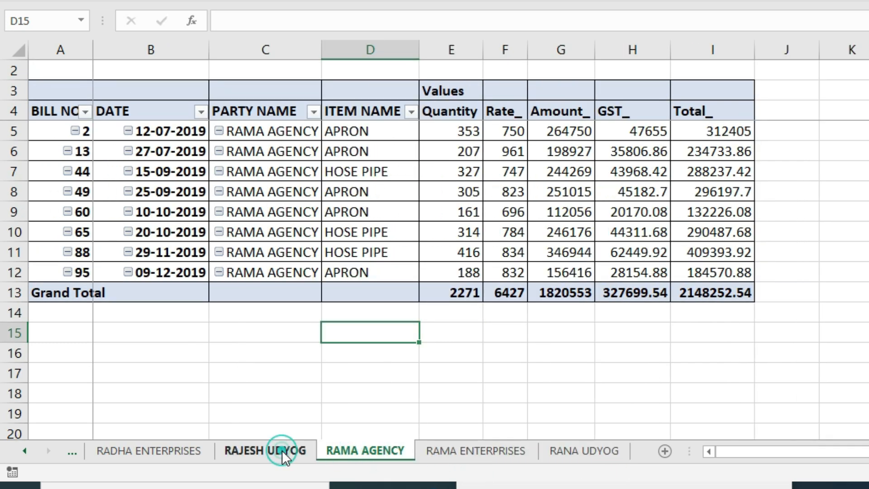
pyautogui.click(181, 449)
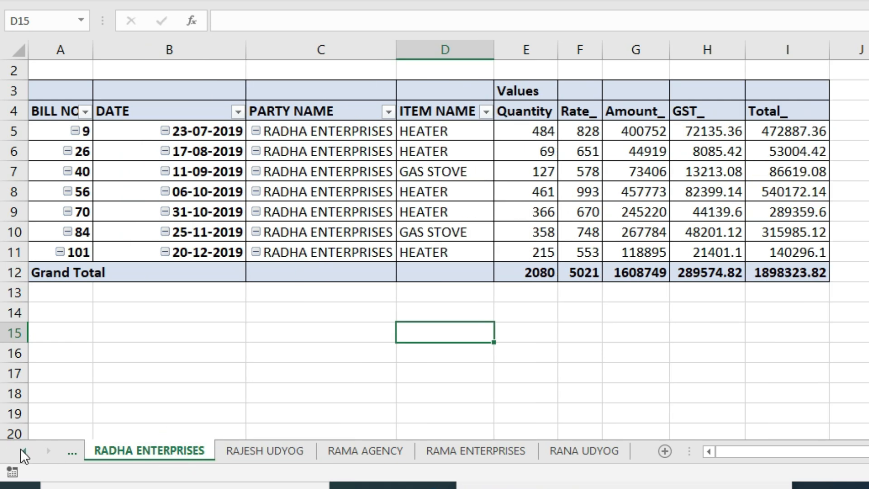
pyautogui.click(24, 450)
pyautogui.click(24, 451)
pyautogui.click(200, 452)
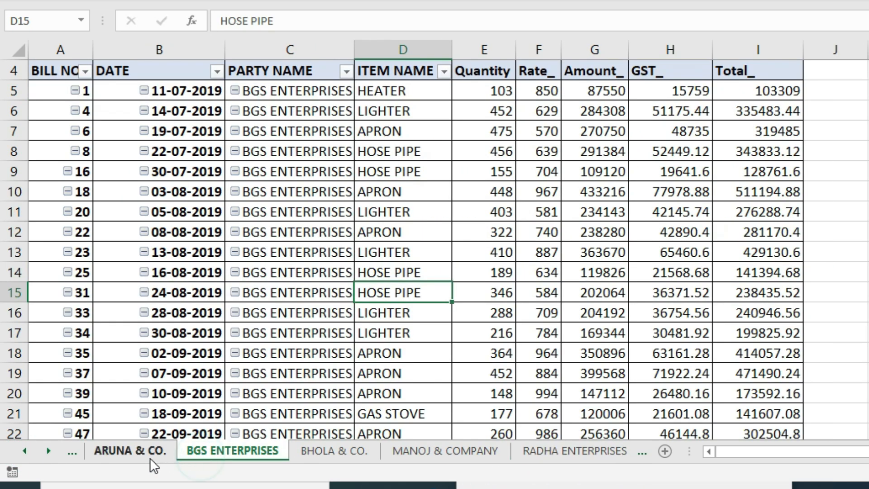
pyautogui.click(151, 453)
pyautogui.click(24, 450)
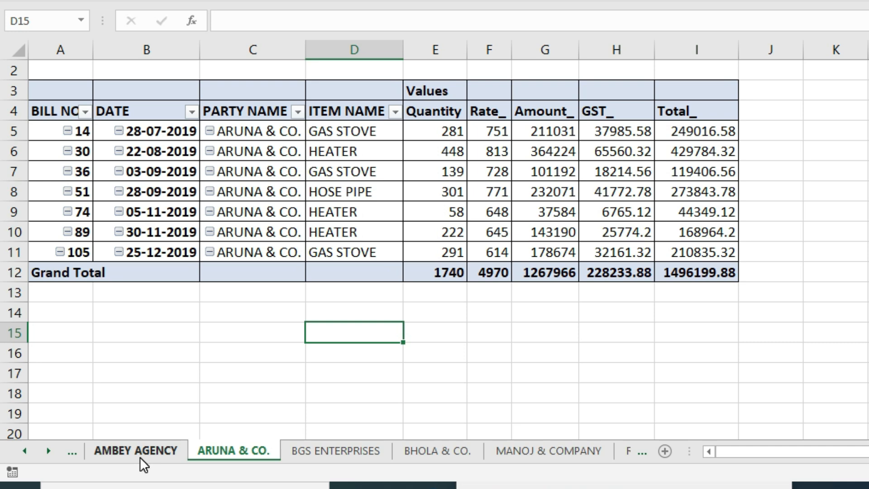
pyautogui.click(140, 452)
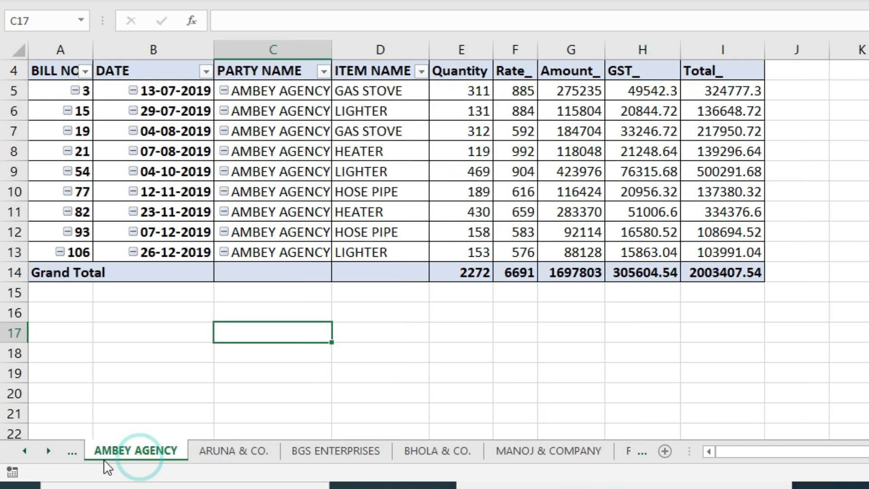
pyautogui.click(24, 453)
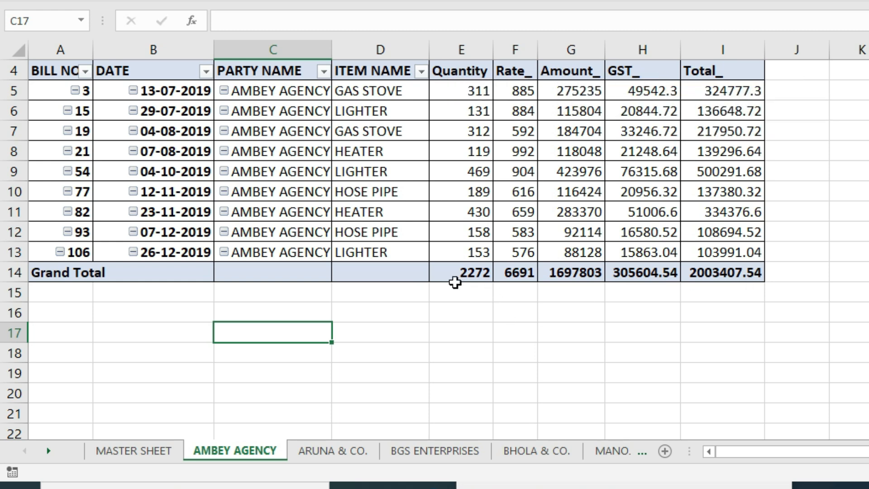
# Examine the Grand Total values for Quantity, Rate, Amount, GST and Total on the AMBEY AGENCY sheet
pyautogui.moveTo(435, 273); pyautogui.dragTo(737, 275)
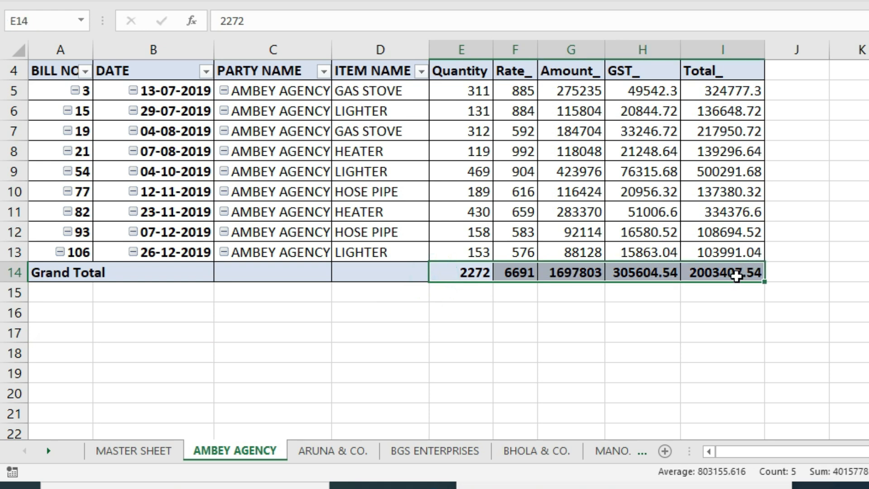
pyautogui.click(736, 275)
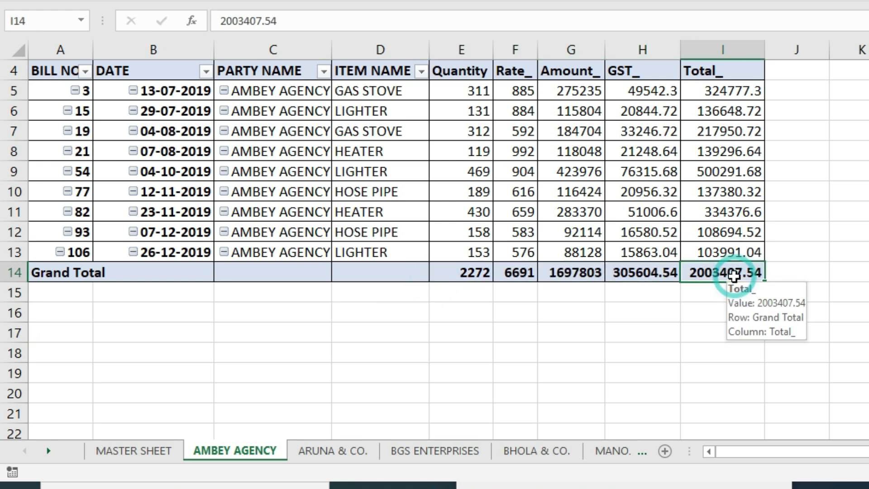
pyautogui.click(644, 274)
pyautogui.click(553, 273)
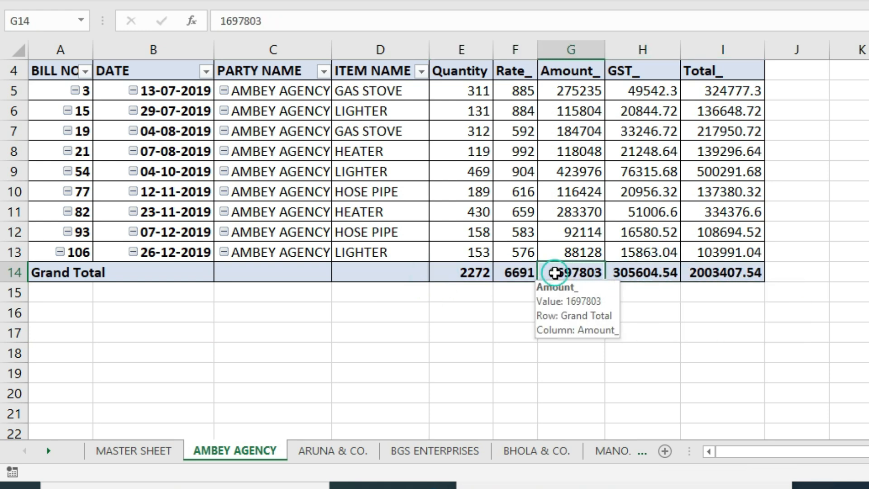
pyautogui.click(511, 273)
pyautogui.click(449, 271)
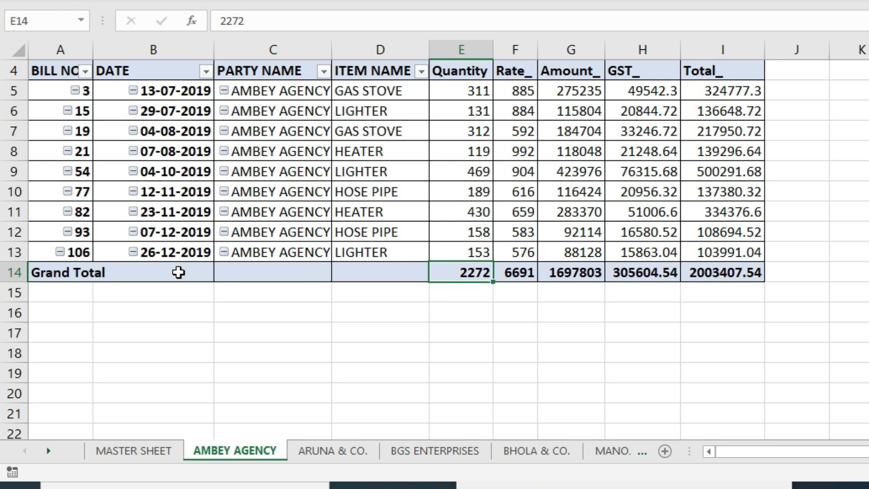
pyautogui.moveTo(534, 280)
# View the ARUNA & CO., BGS ENTERPRISES and BHOLA & CO. sheets, checking the last bill listed for BHOLA & CO
pyautogui.click(333, 450)
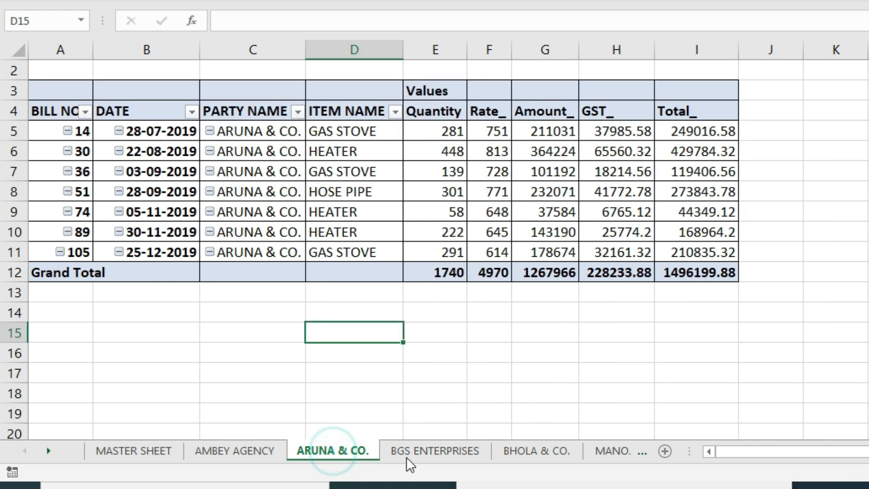
pyautogui.click(437, 453)
pyautogui.click(521, 451)
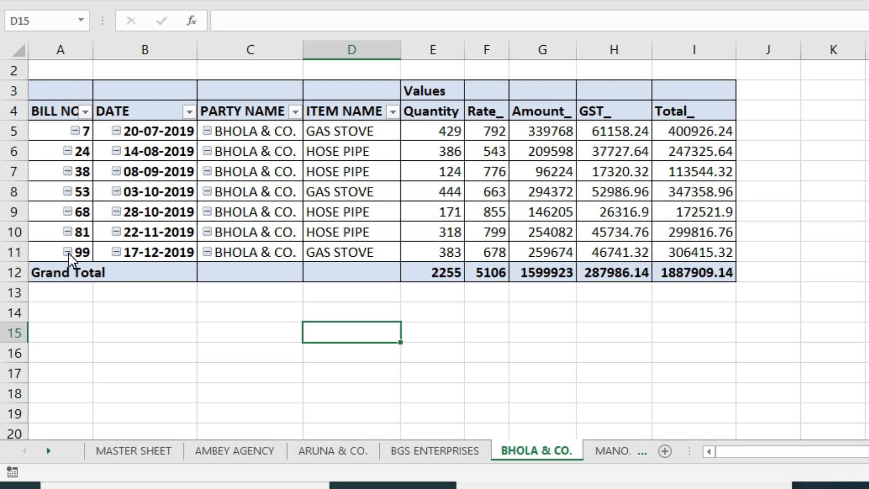
# Start a new row 112 in the MASTER SHEET with bill number 110, date 01-01-2020 and party BHOLA & CO
pyautogui.click(121, 449)
pyautogui.click(70, 312)
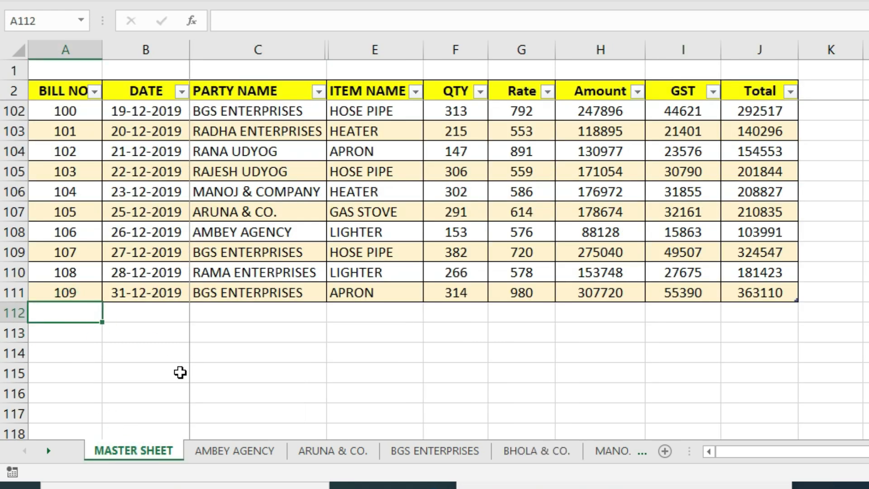
pyautogui.write('110')
pyautogui.press('Tab')
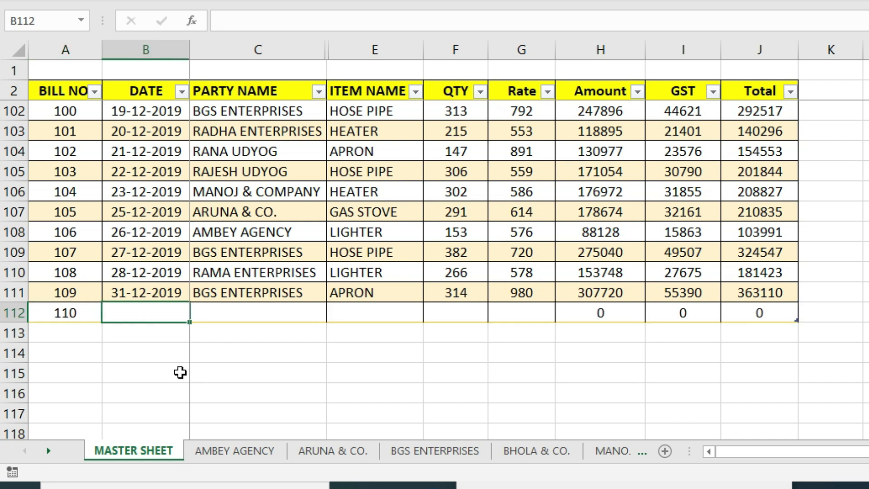
pyautogui.write('1-01-2020')
pyautogui.press('Tab')
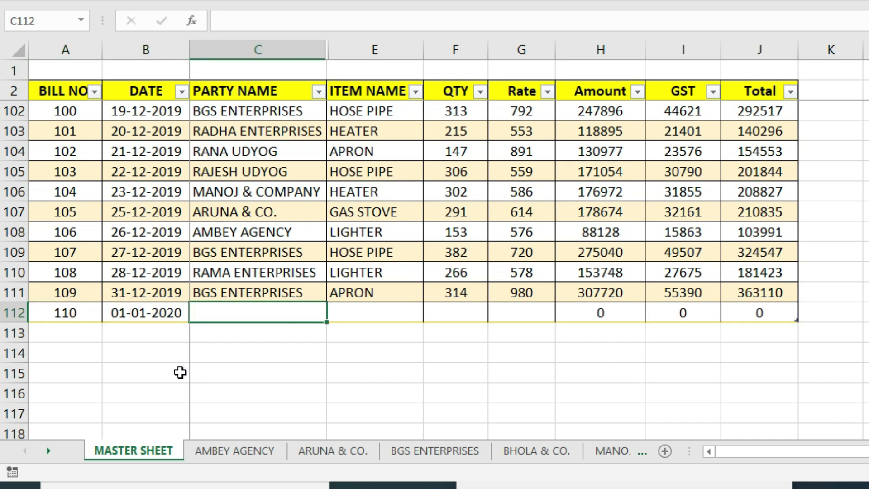
pyautogui.write('BHOLA & CO.')
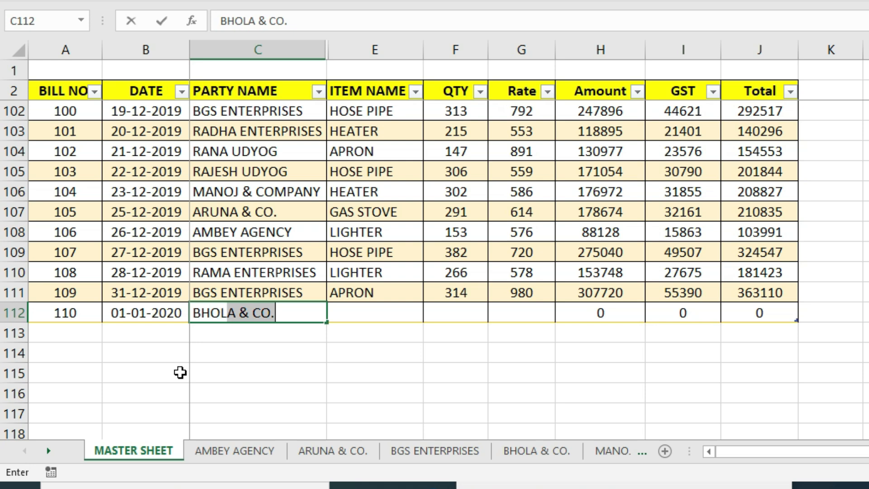
pyautogui.press('Tab')
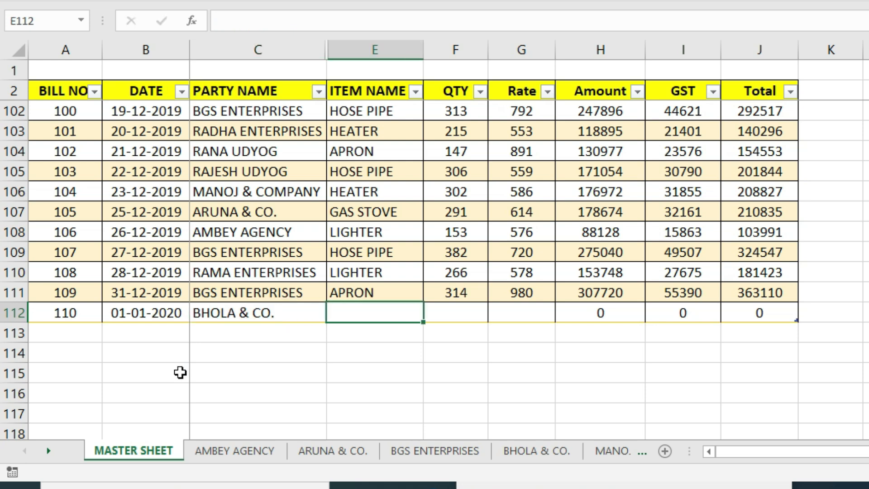
# Complete the BHOLA & CO. entry with item GAS STOVE, quantity 10000 and rate 890
pyautogui.write('GAS')
pyautogui.press('Tab')
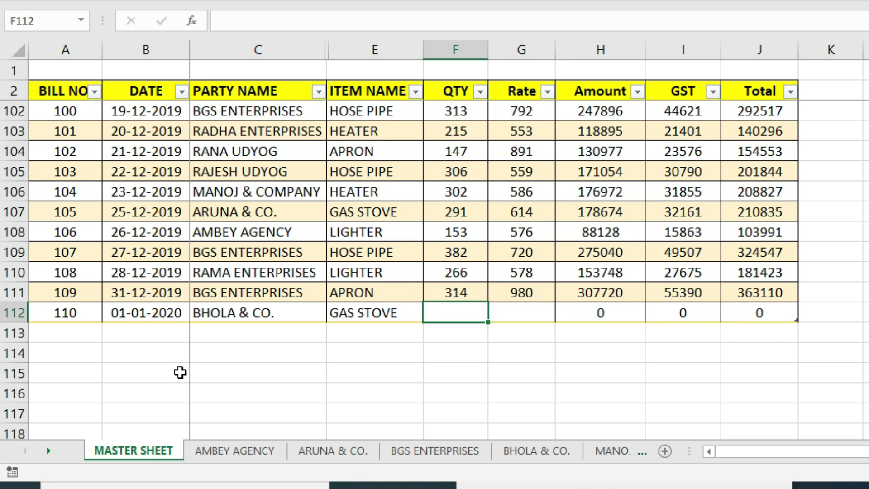
pyautogui.write('10000')
pyautogui.press('Tab')
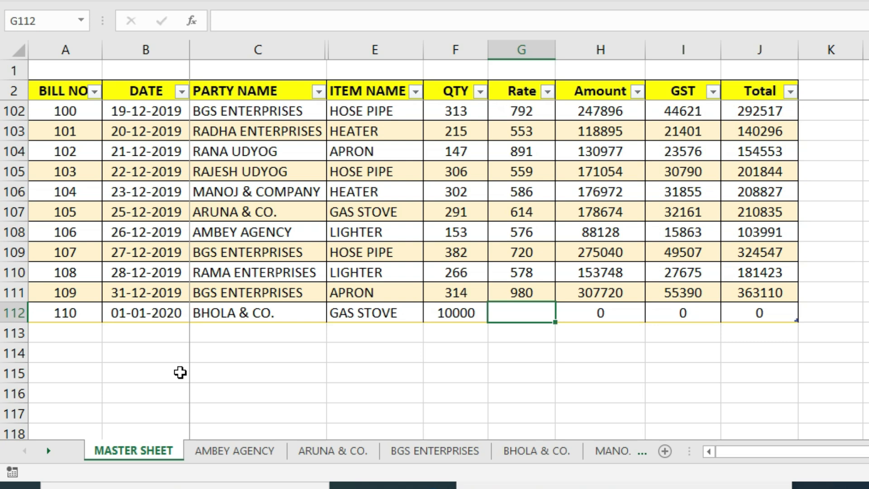
pyautogui.write('890')
pyautogui.press('Tab')
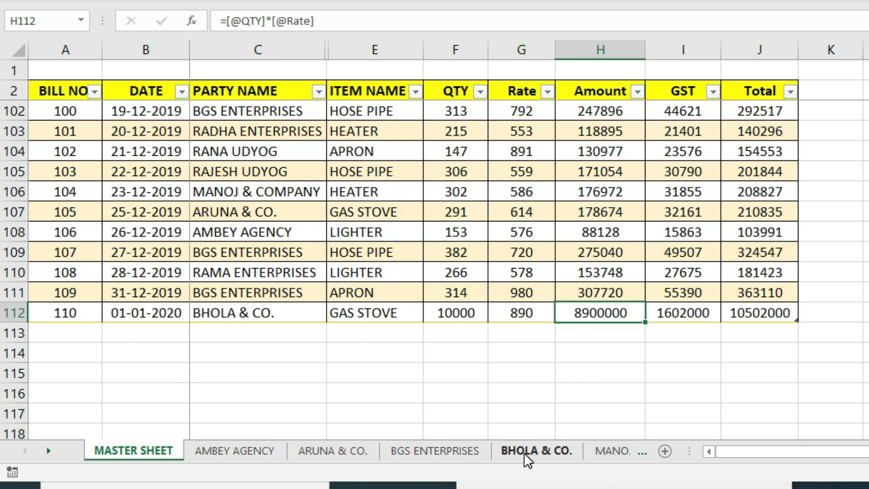
# Check the row for bill 110 on the BHOLA & CO. sheet, from party name and quantity across to total
pyautogui.click(550, 449)
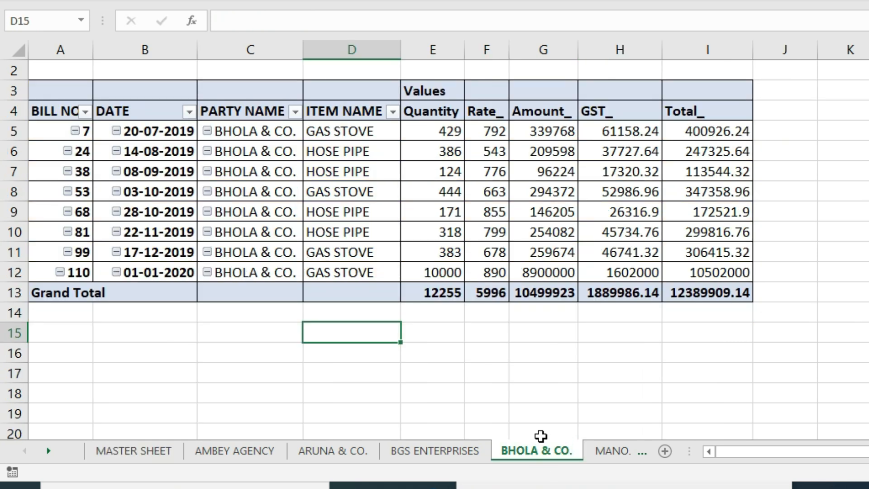
pyautogui.click(249, 272)
pyautogui.click(430, 273)
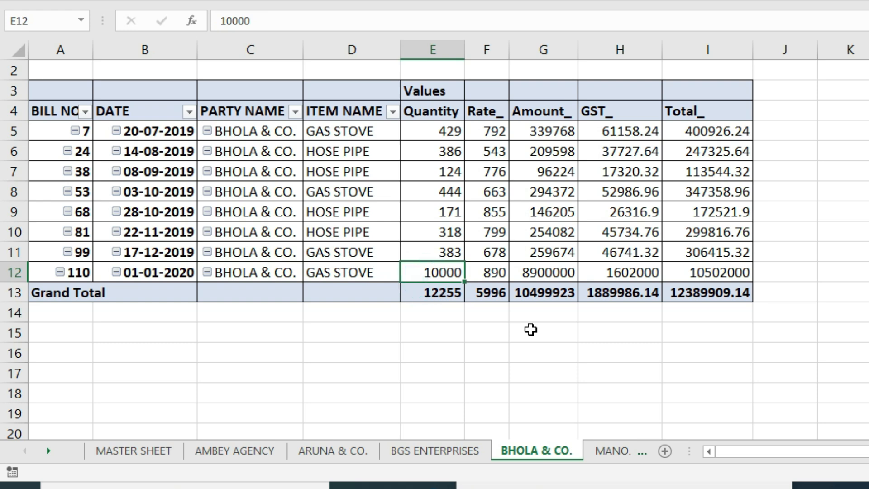
pyautogui.press('Right')
pyautogui.press('Right')
pyautogui.press('Right')
pyautogui.press('Right')
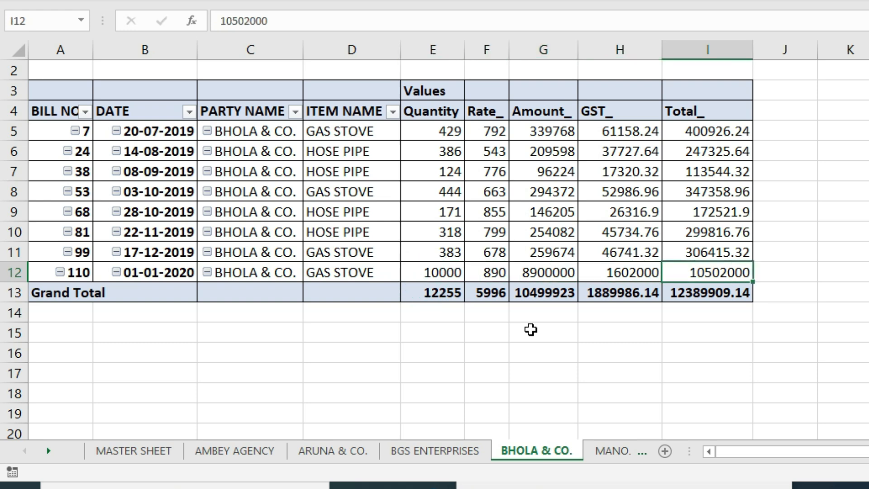
# Check the last bill on the AMBEY AGENCY sheet and add bill 111, dated 01-01-2020, for AMBEY AGENCY in MASTER SHEET row 113
pyautogui.click(243, 450)
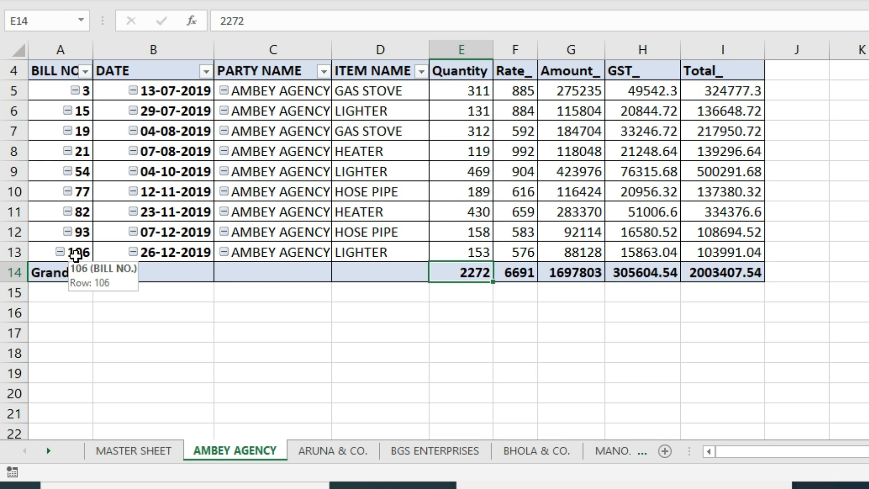
pyautogui.click(153, 454)
pyautogui.click(66, 332)
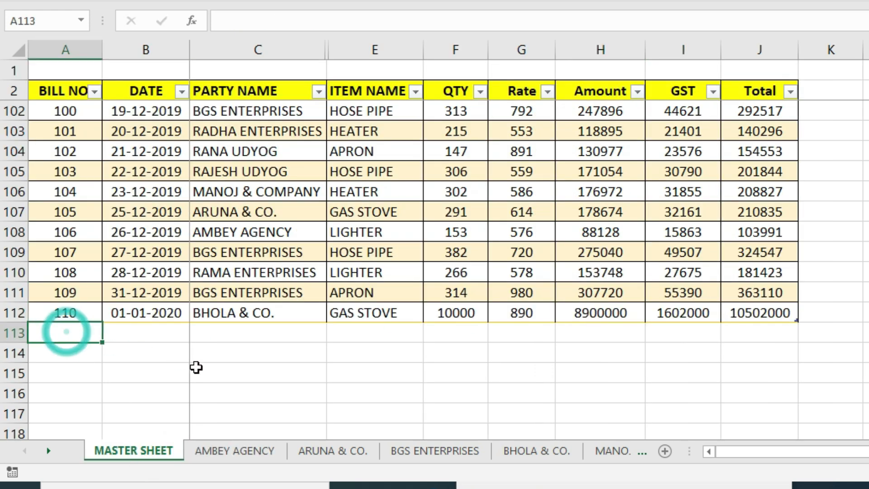
pyautogui.write('111')
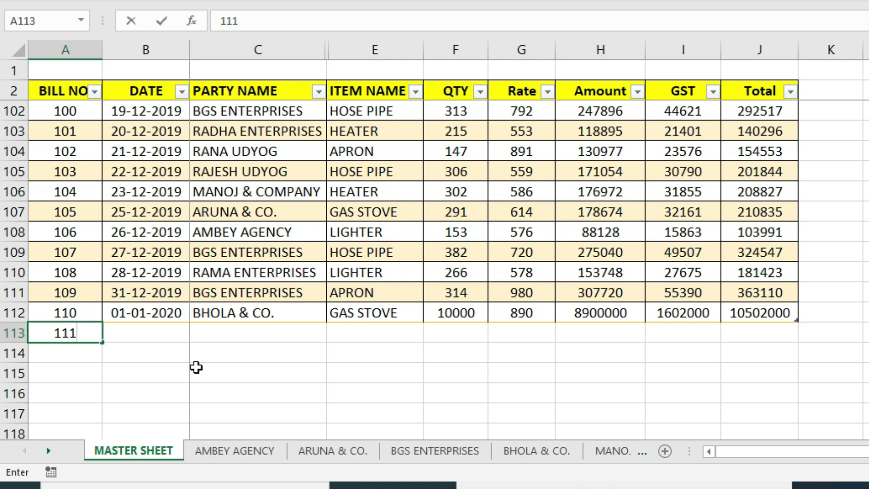
pyautogui.press('Tab')
pyautogui.write('1-01-20')
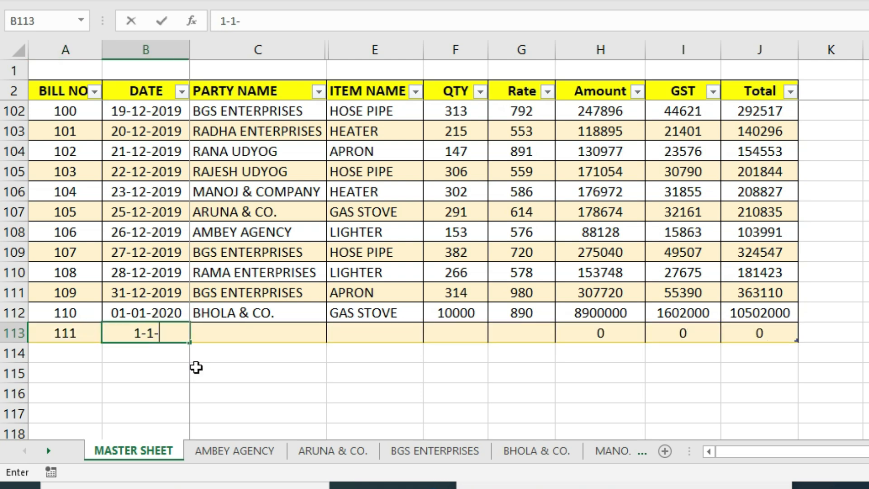
pyautogui.press('Tab')
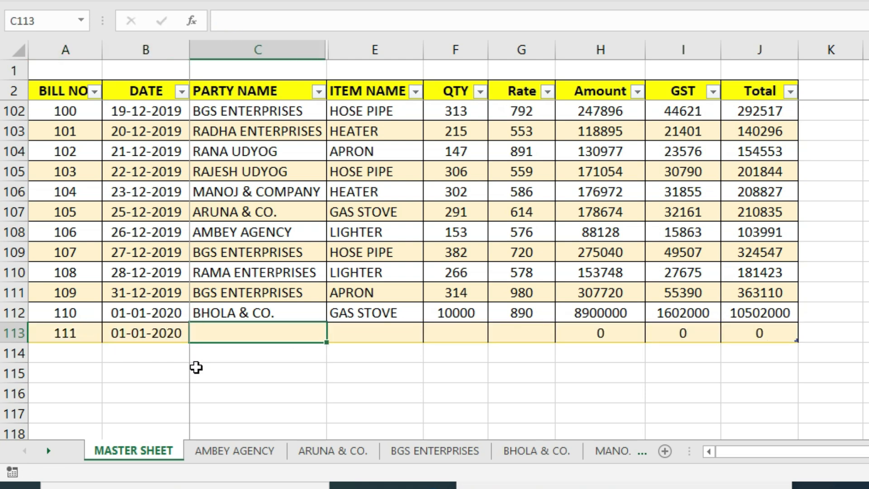
pyautogui.write('AMBEY')
pyautogui.press('Tab')
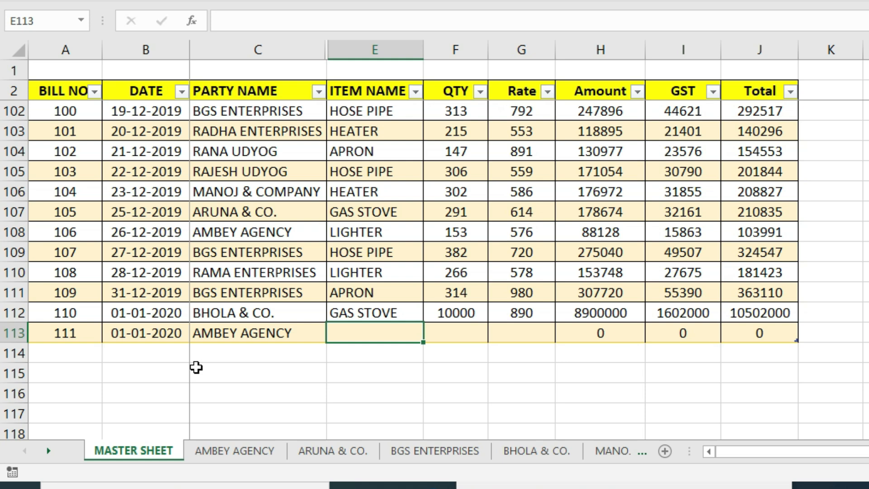
# Complete the AMBEY AGENCY bill with item HOSE PIPE, quantity 100000 and rate 350, and open the AMBEY AGENCY sheet
pyautogui.write('HOSE PIPE')
pyautogui.press('Tab')
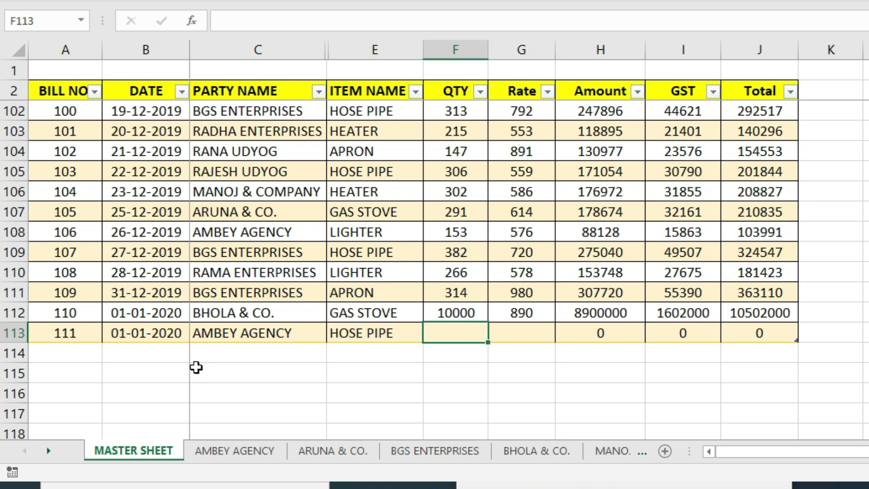
pyautogui.write('100000')
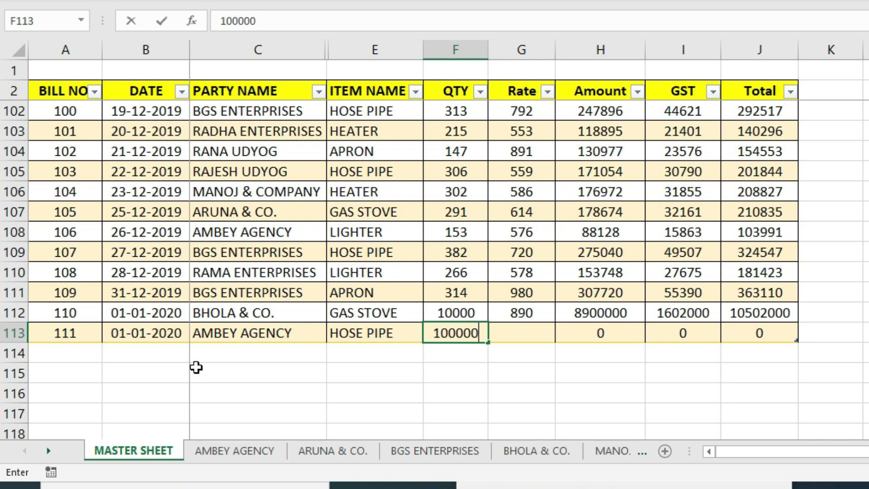
pyautogui.press('Tab')
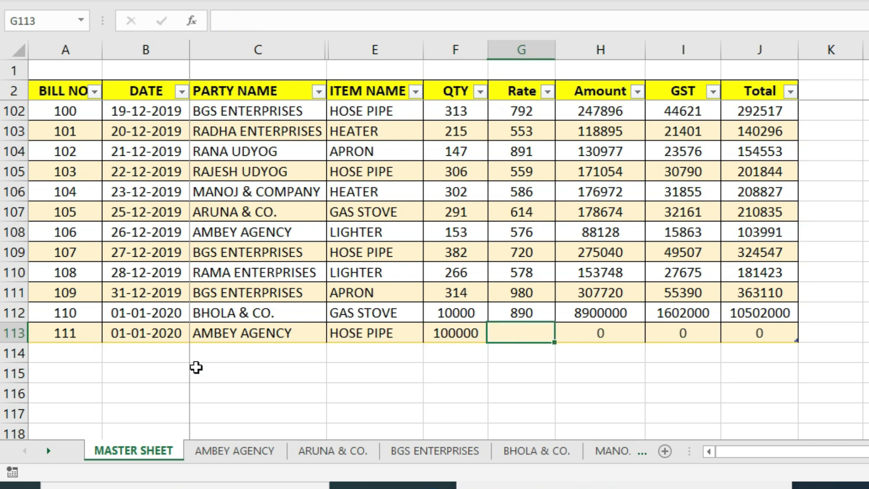
pyautogui.write('350')
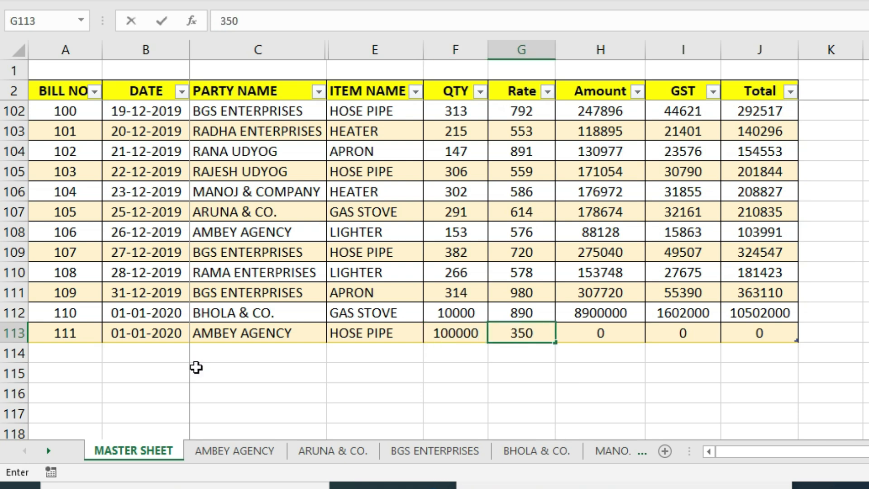
pyautogui.press('Tab')
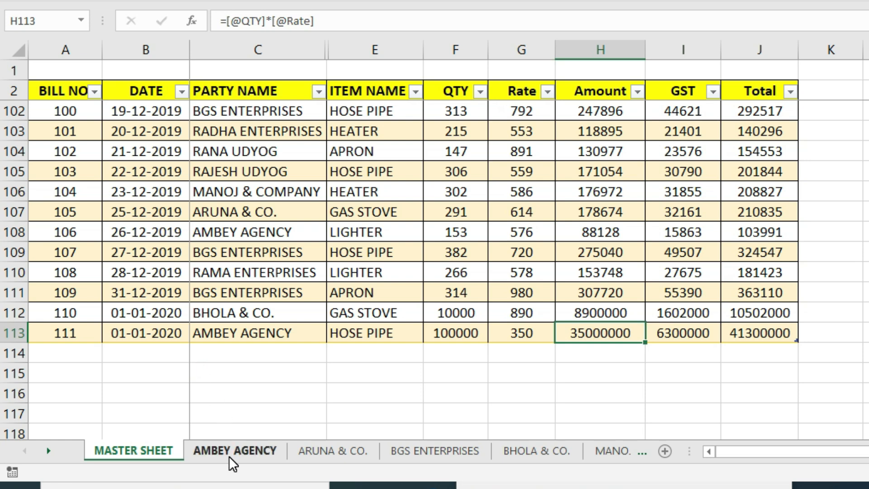
pyautogui.click(229, 451)
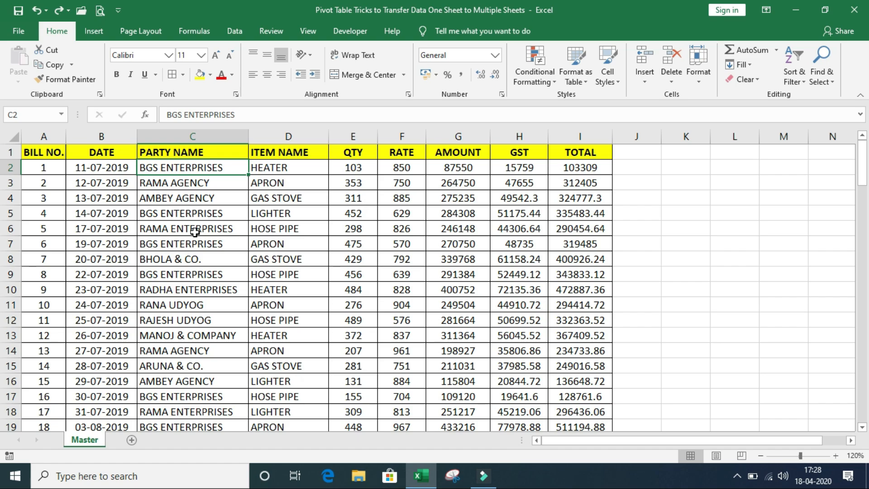
# Review the party names on the Master sheet from the first bill down to the last one
pyautogui.moveTo(227, 168); pyautogui.dragTo(72, 396)
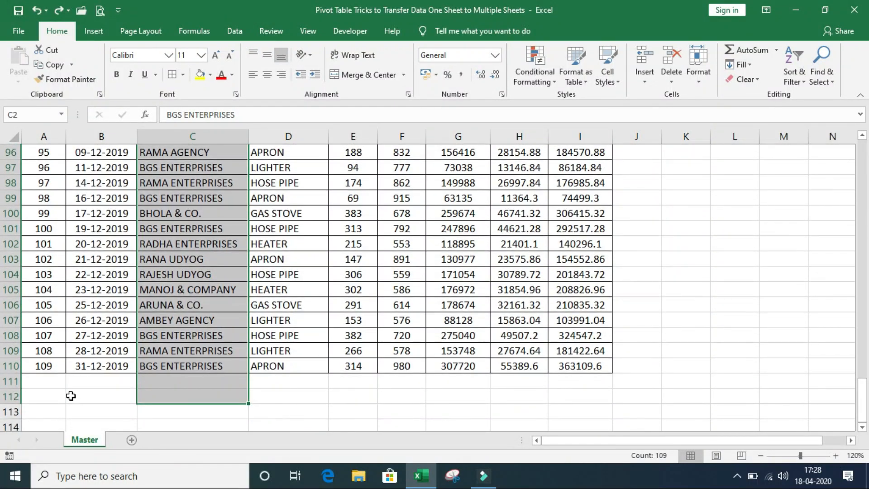
pyautogui.click(47, 367)
pyautogui.click(167, 364)
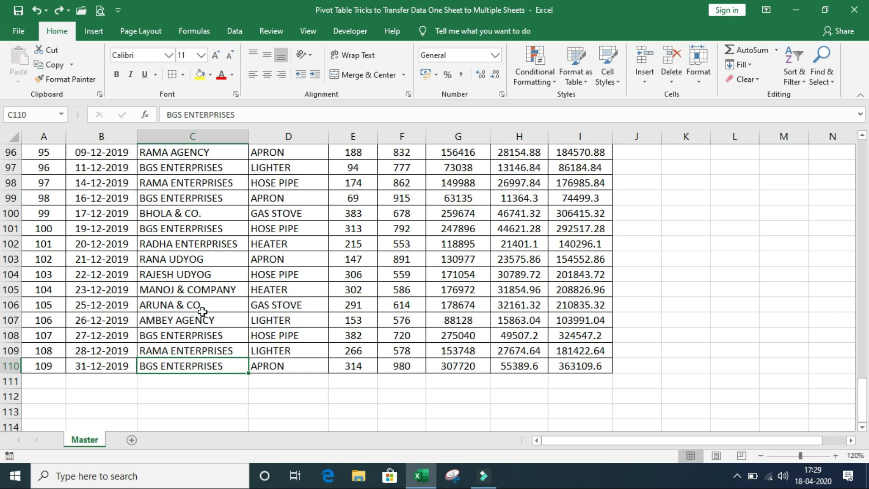
pyautogui.scroll(20, 202, 311)
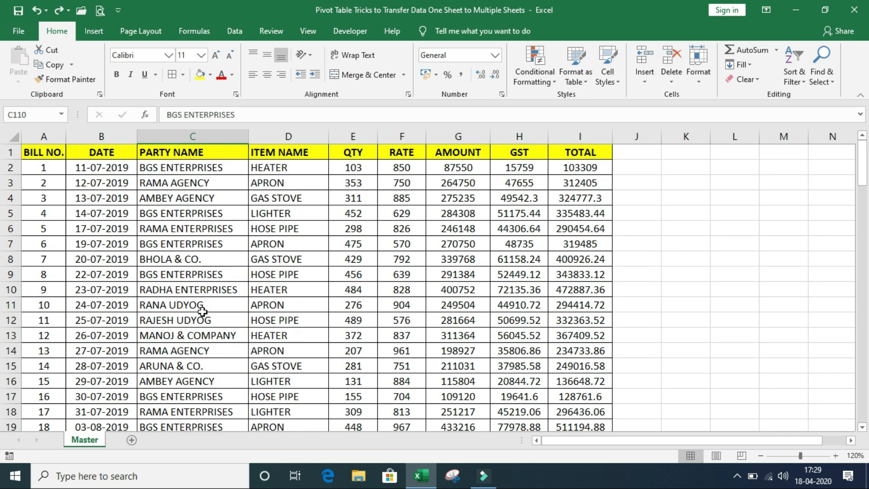
# Insert a blank column between PARTY NAME and ITEM NAME on the Master sheet
pyautogui.click(273, 134)
pyautogui.rightClick(273, 136)
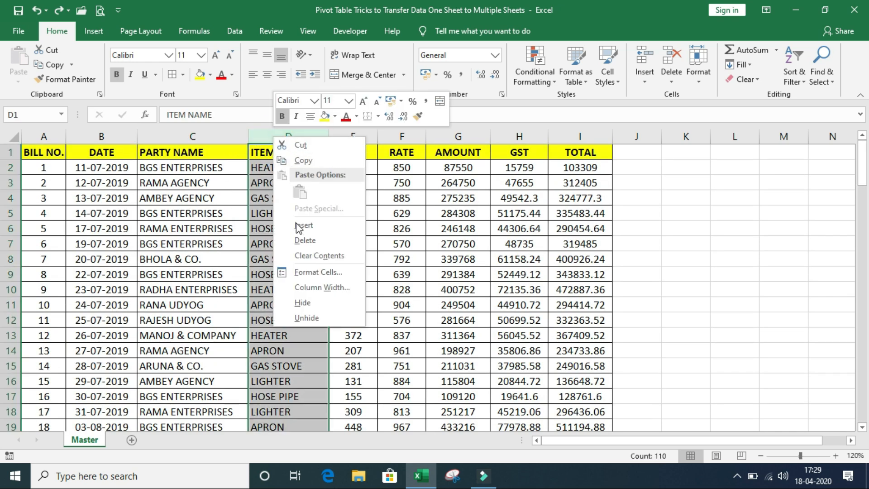
pyautogui.click(299, 226)
# Title the new column D "PARTY NAME FOR FILTER" and fit its width to the heading
pyautogui.click(292, 153)
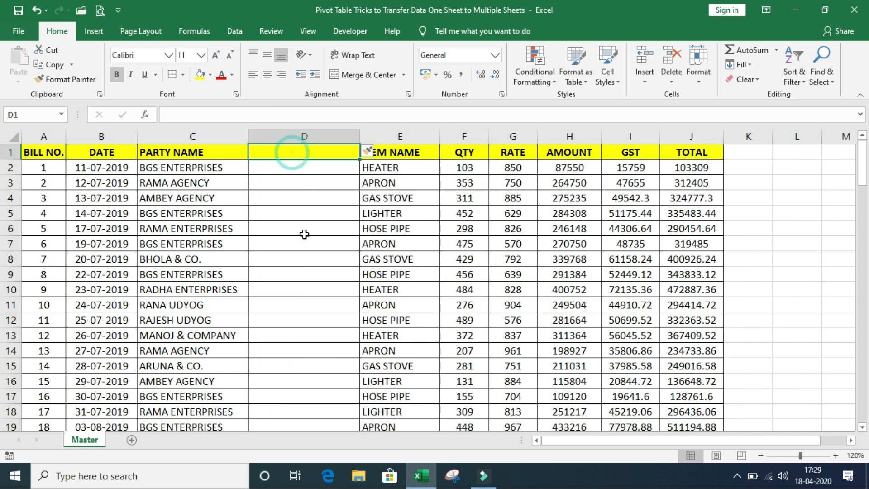
pyautogui.write('P')
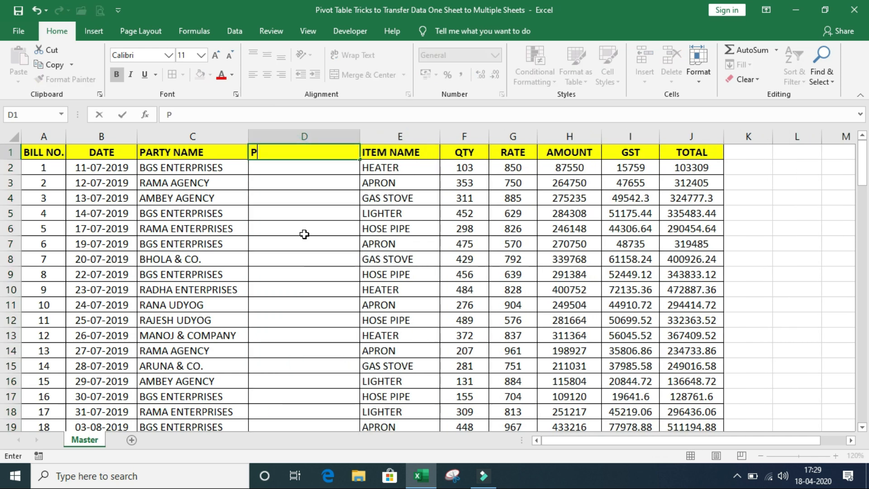
pyautogui.write('ARTY NAM')
pyautogui.press('BackSpace')
pyautogui.write('AME FOR FILTER')
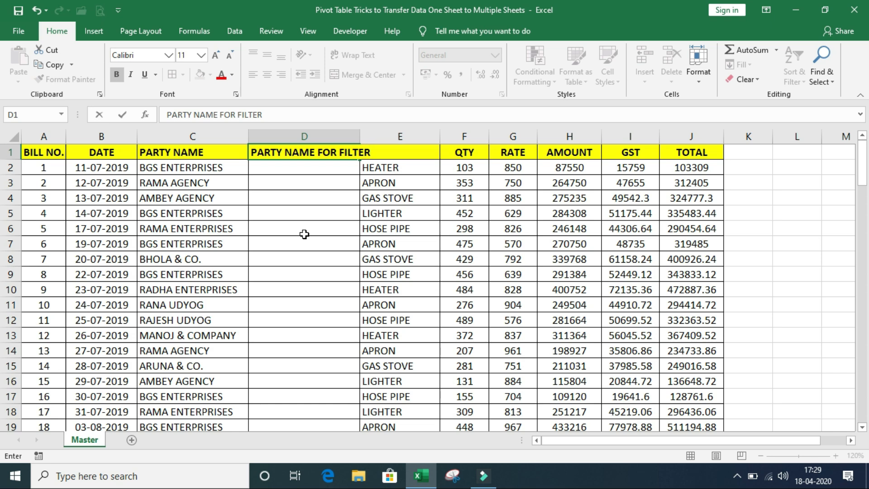
pyautogui.press('Return')
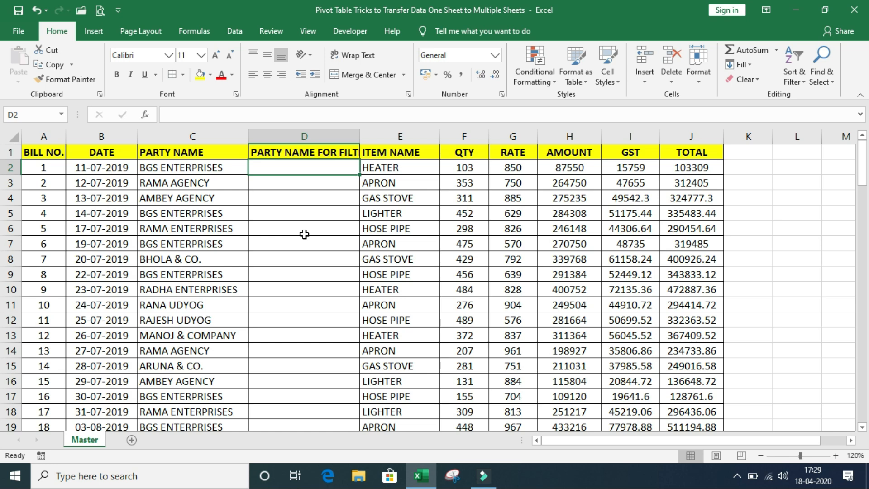
pyautogui.doubleClick(360, 134)
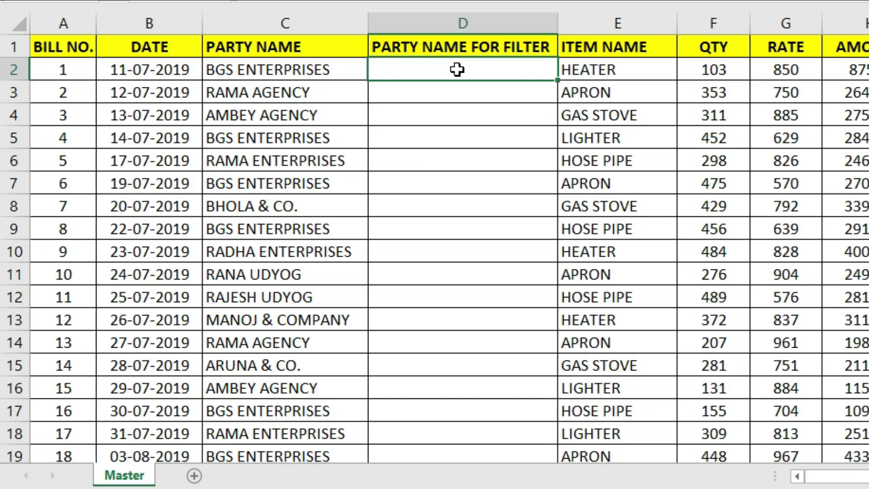
# Enter the formula =C2 in D2 to repeat the first bill's party name in the filter column
pyautogui.moveTo(450, 70); pyautogui.dragTo(448, 432)
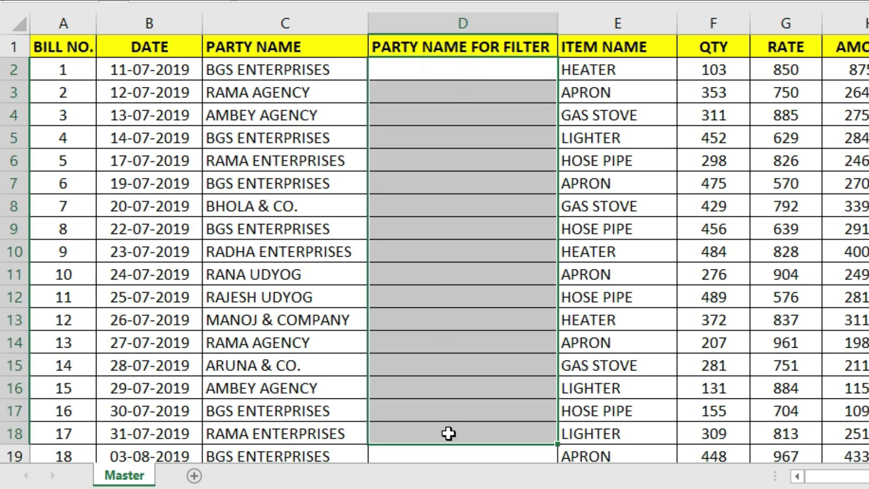
pyautogui.moveTo(317, 69); pyautogui.dragTo(328, 428)
pyautogui.click(442, 71)
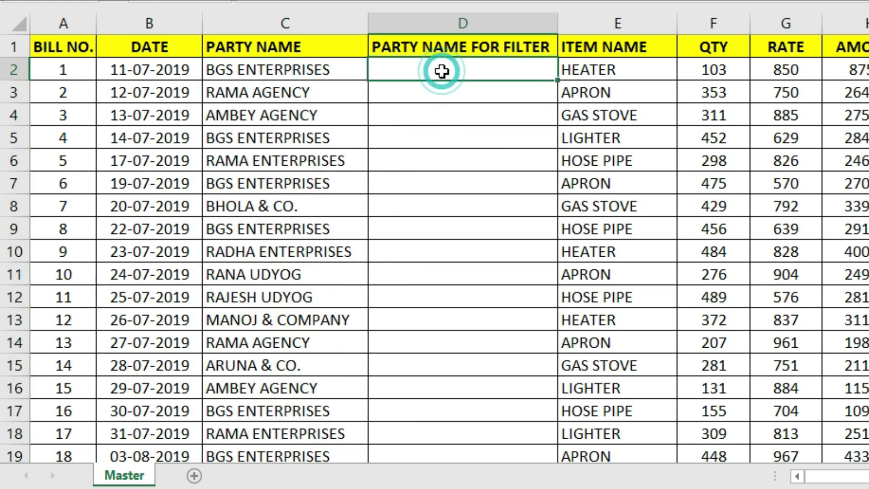
pyautogui.write('=')
pyautogui.click(319, 68)
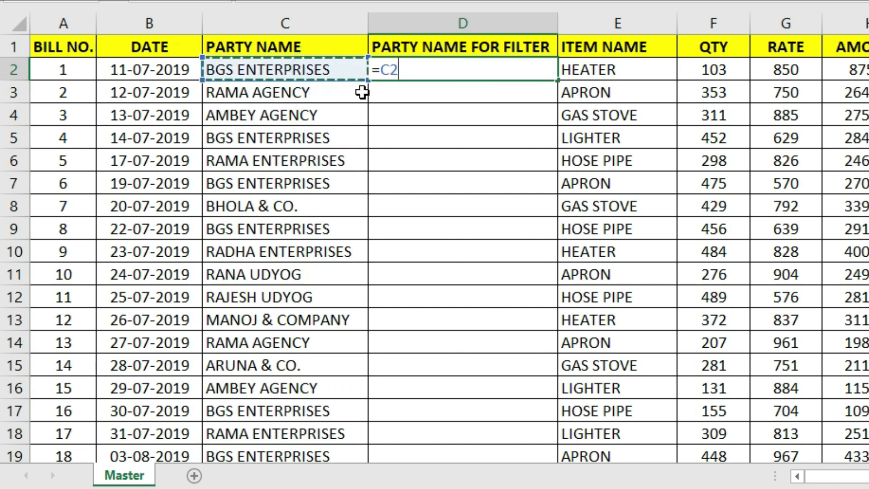
pyautogui.press('Return')
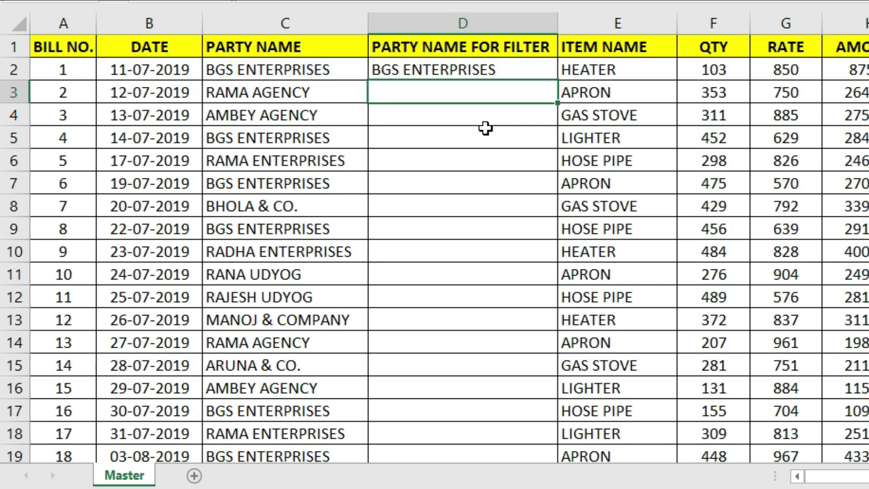
# Fill the D2 formula down the PARTY NAME FOR FILTER column for all bill rows
pyautogui.click(326, 65)
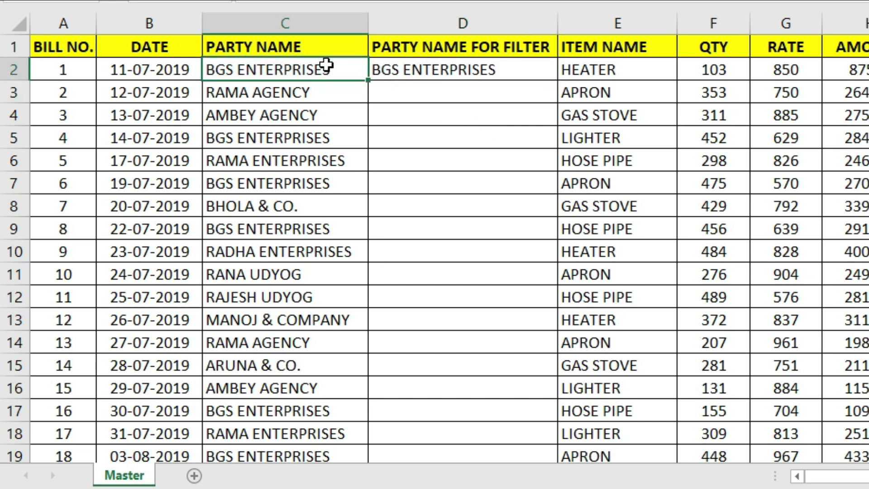
pyautogui.click(493, 66)
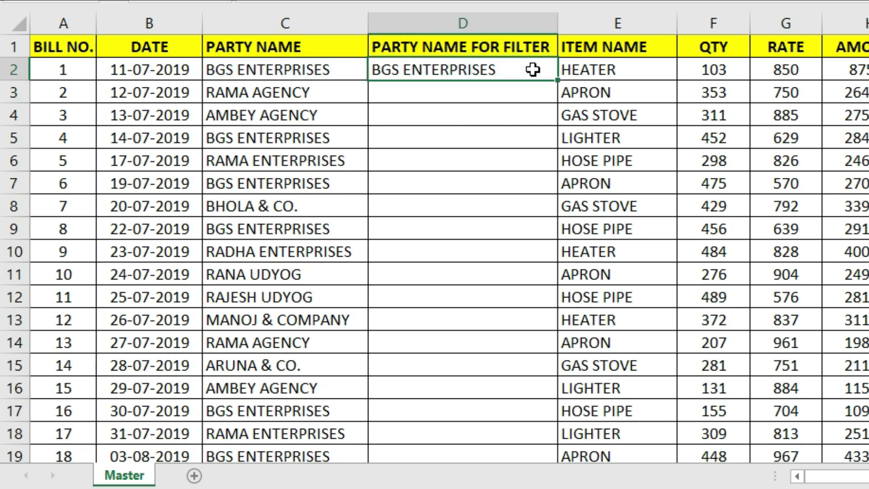
pyautogui.doubleClick(560, 80)
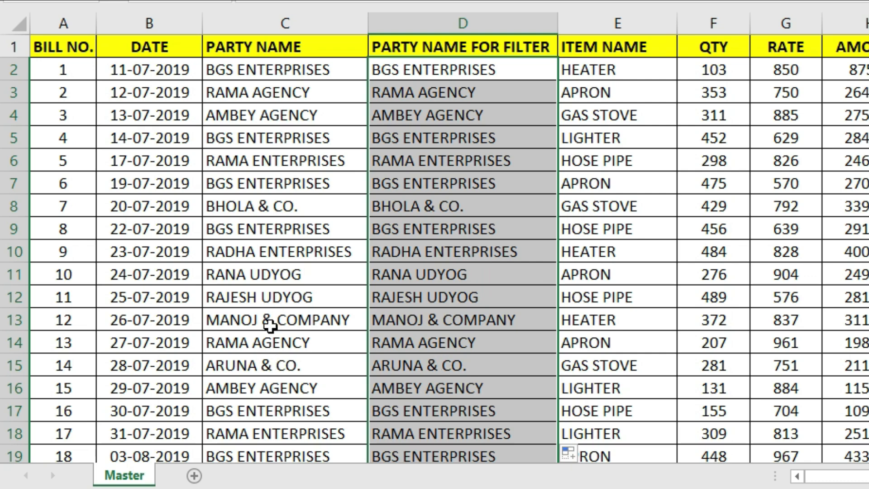
# Change the party name in C3 to BGS ENTERPRISES and check the linked filter name in D3
pyautogui.click(264, 90)
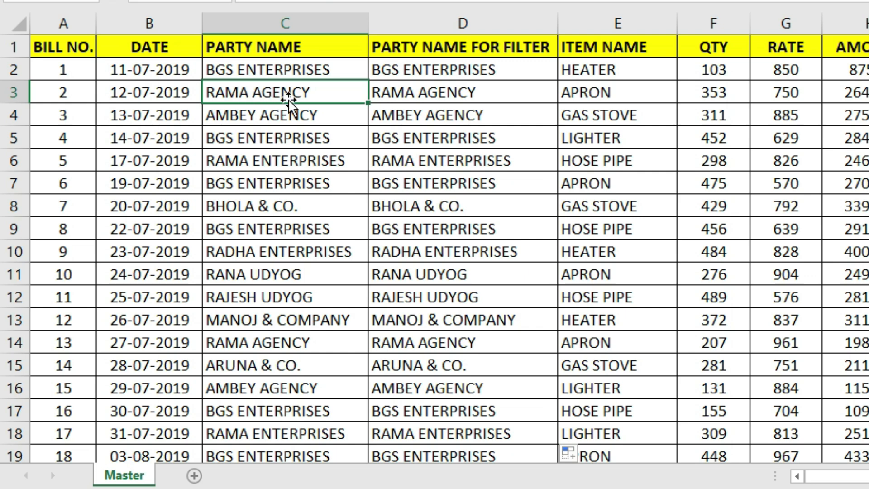
pyautogui.write('BGS ENTERPRISES')
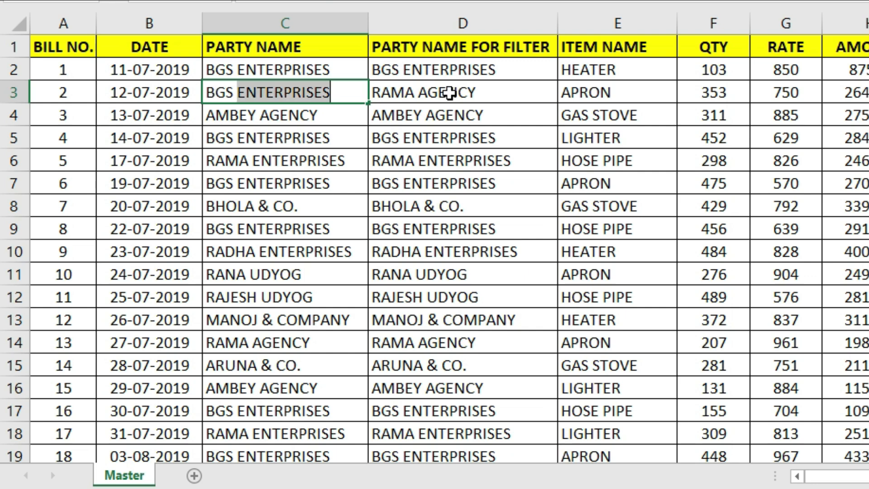
pyautogui.click(449, 93)
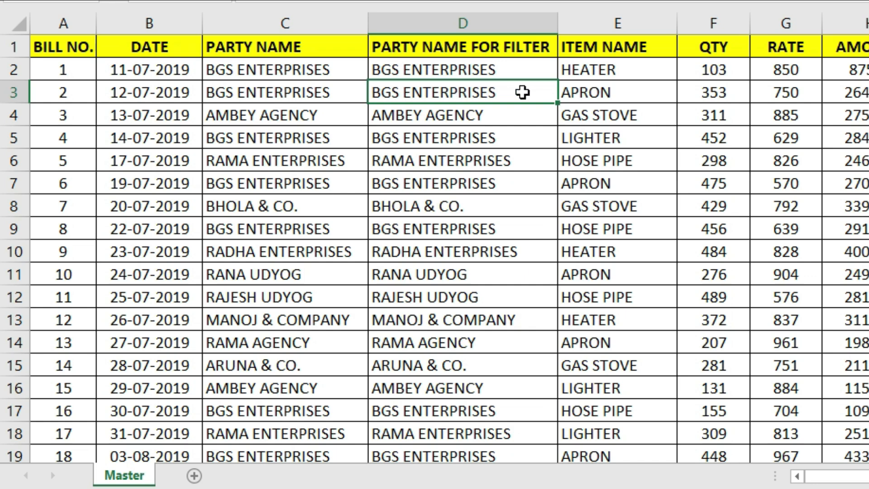
# Convert the data range A1:J110 into a table with headers and apply the Light Yellow, Table Style Light 19 style
pyautogui.click(334, 85)
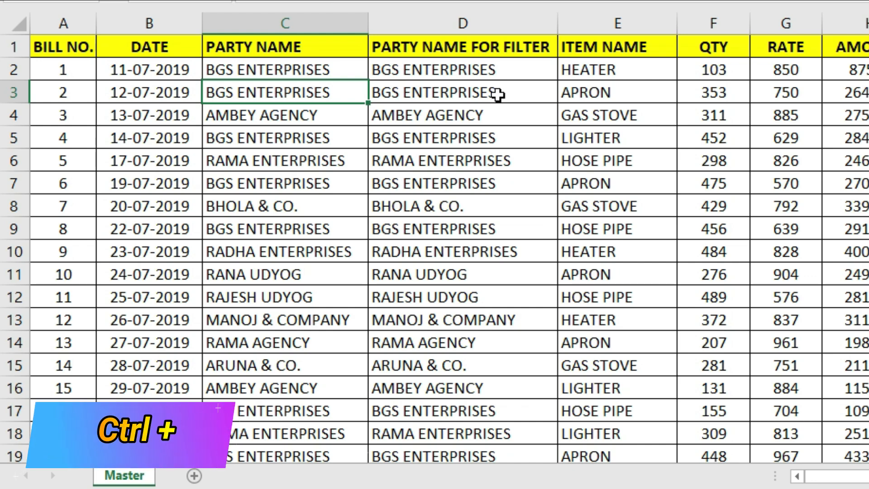
pyautogui.hotkey('ctrl', 'a')
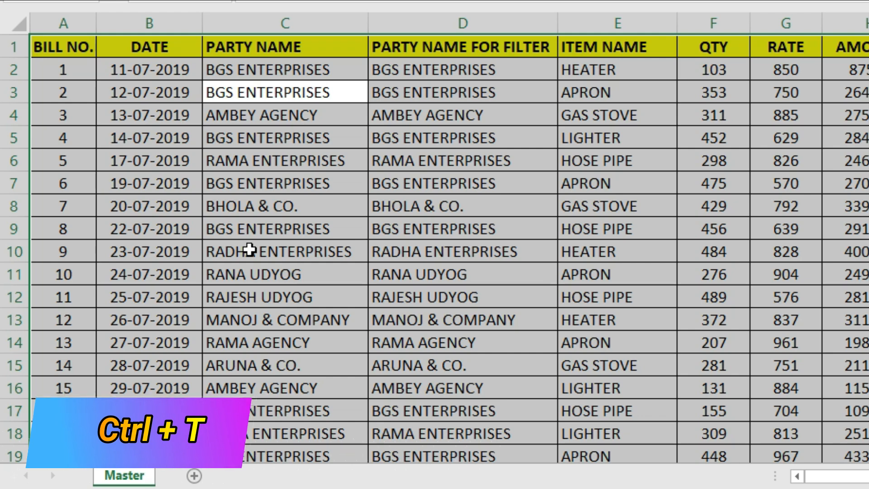
pyautogui.hotkey('ctrl', 't')
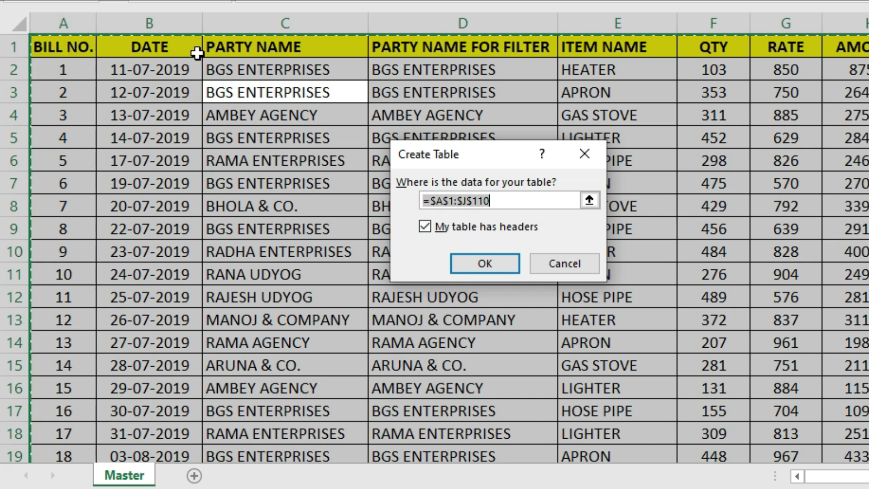
pyautogui.click(495, 265)
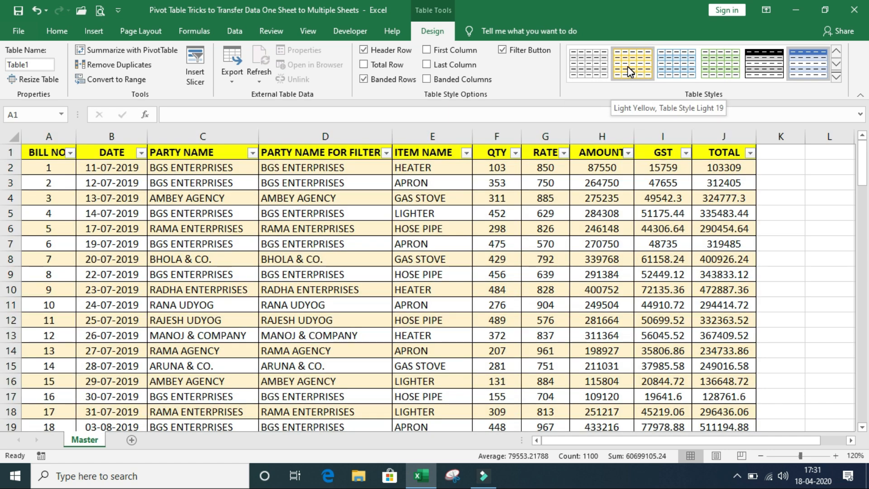
pyautogui.click(627, 66)
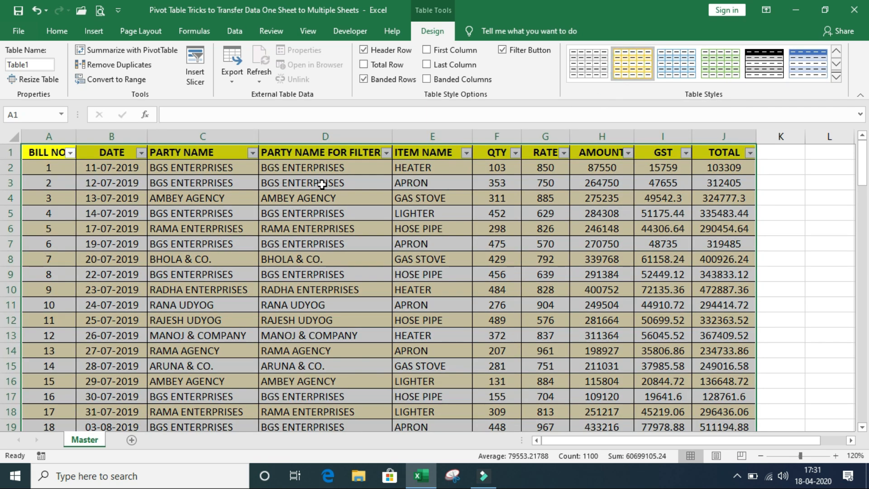
# Insert a PivotTable based on the entire Table1 data on a new worksheet
pyautogui.click(302, 195)
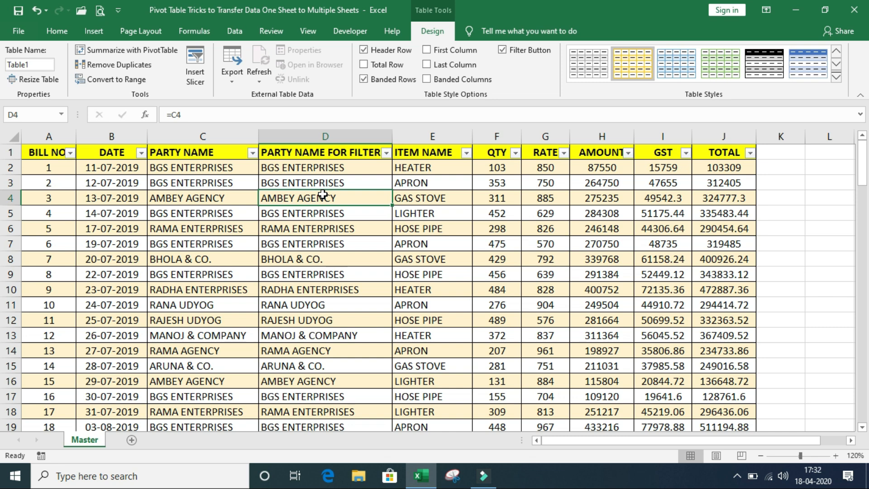
pyautogui.hotkey('ctrl', 'a')
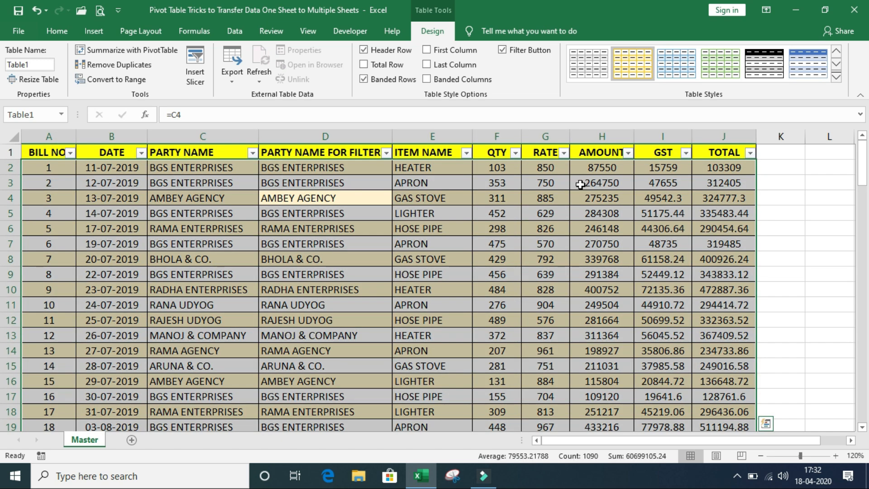
pyautogui.click(96, 30)
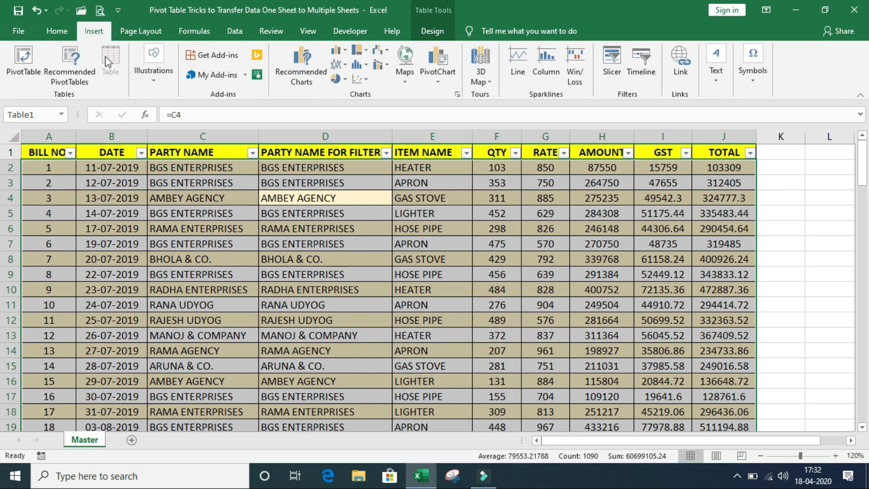
pyautogui.click(24, 59)
pyautogui.click(377, 358)
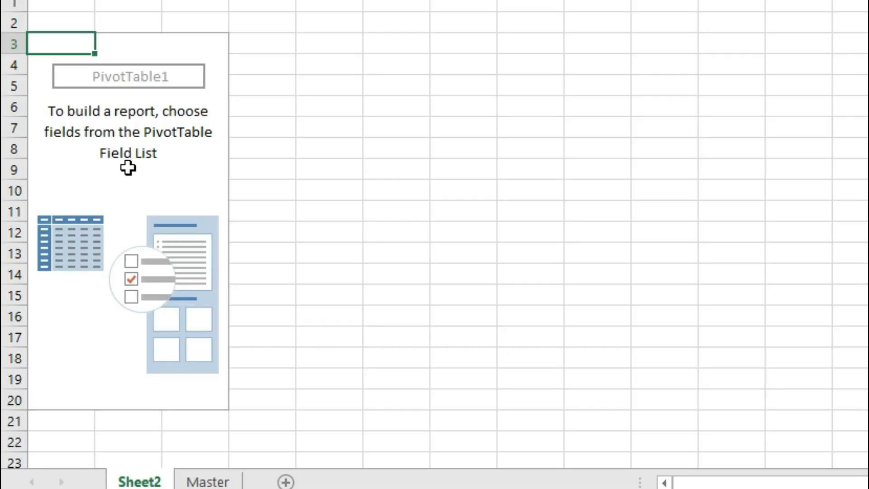
# Enable the Classic PivotTable layout, which allows dragging of fields in the grid, for the new pivot table
pyautogui.rightClick(128, 168)
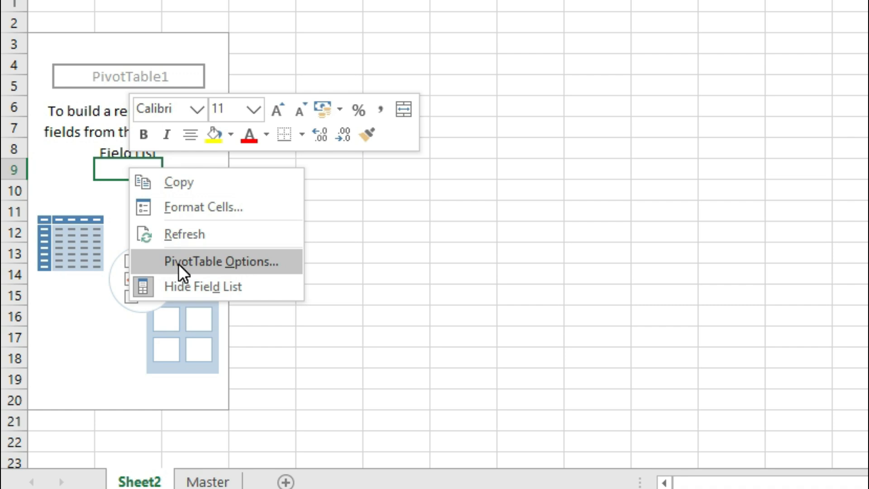
pyautogui.click(283, 262)
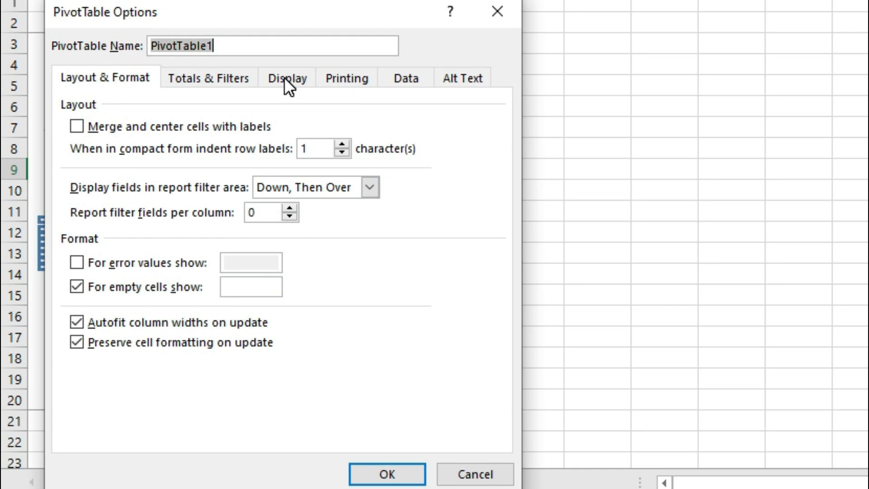
pyautogui.click(289, 82)
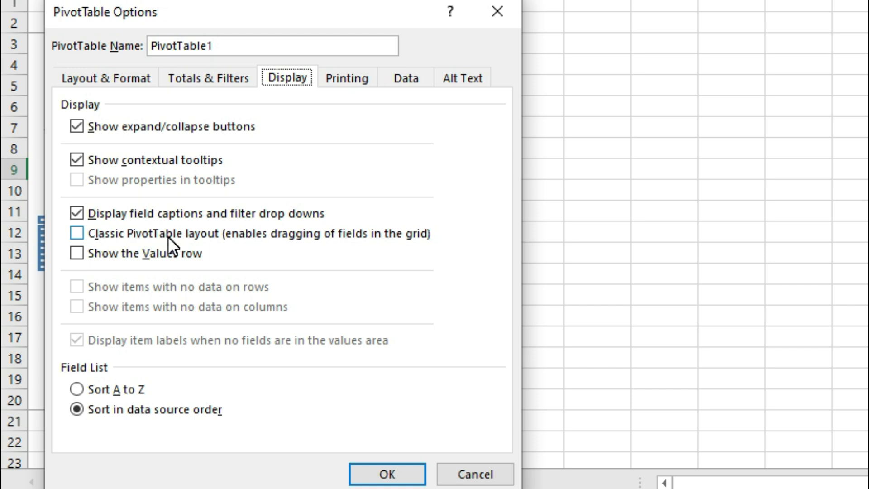
pyautogui.click(78, 237)
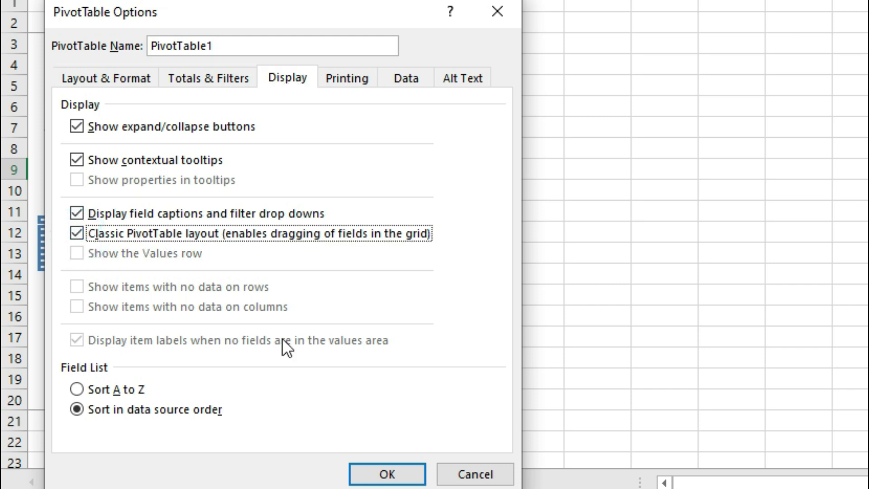
pyautogui.click(404, 473)
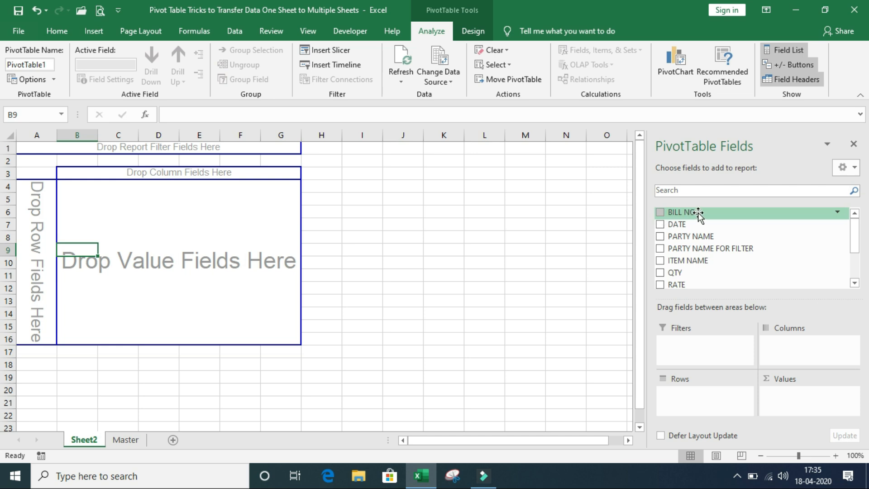
# Add BILL NO., DATE, PARTY NAME and ITEM NAME as row fields in that order and autofit the DATE column
pyautogui.moveTo(698, 213); pyautogui.dragTo(29, 233)
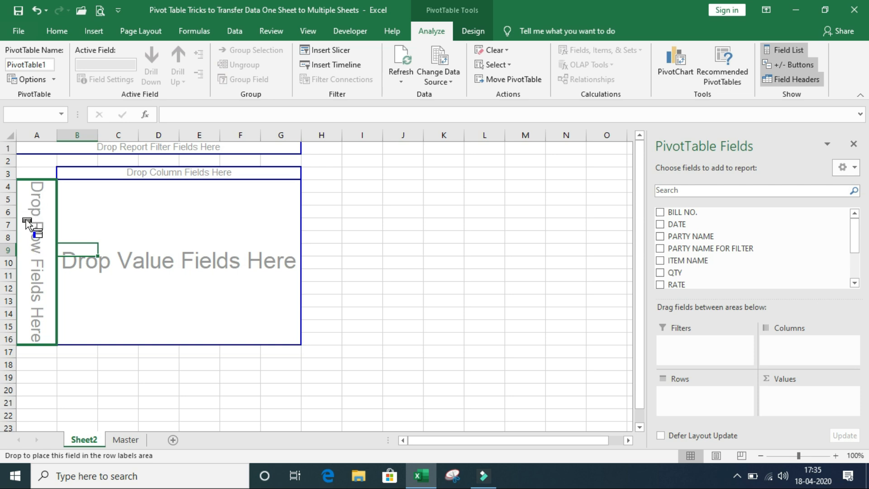
pyautogui.moveTo(26, 219); pyautogui.dragTo(23, 216)
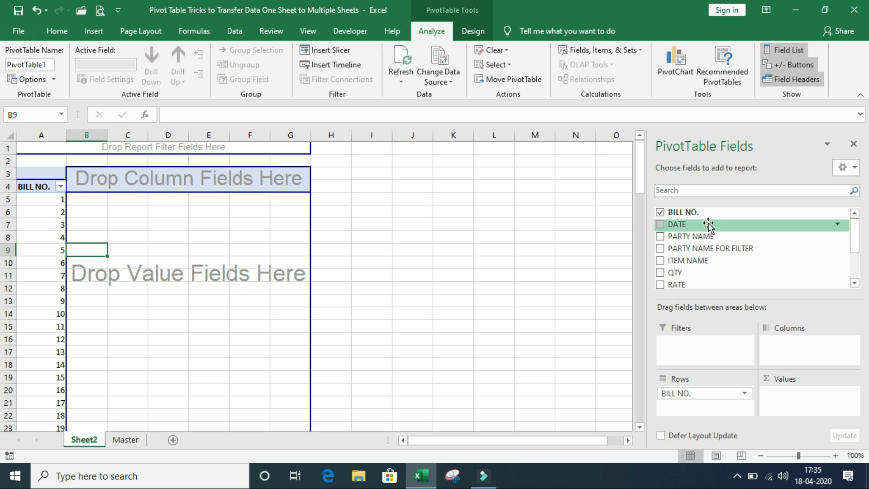
pyautogui.moveTo(708, 225); pyautogui.dragTo(61, 260)
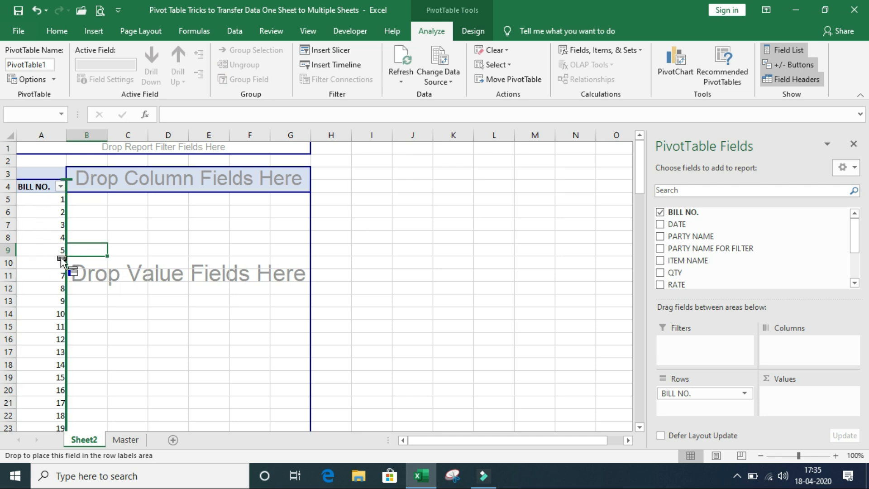
pyautogui.moveTo(62, 260); pyautogui.dragTo(62, 259)
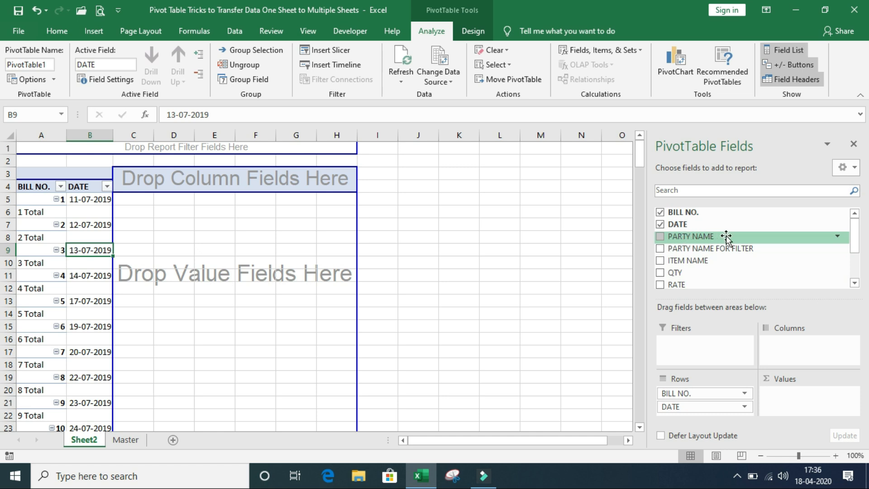
pyautogui.moveTo(726, 236); pyautogui.dragTo(106, 256)
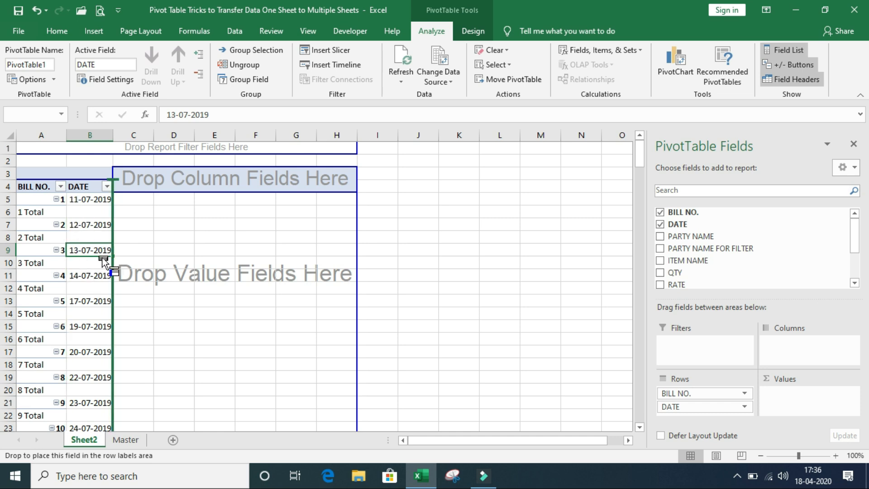
pyautogui.moveTo(102, 263); pyautogui.dragTo(104, 257)
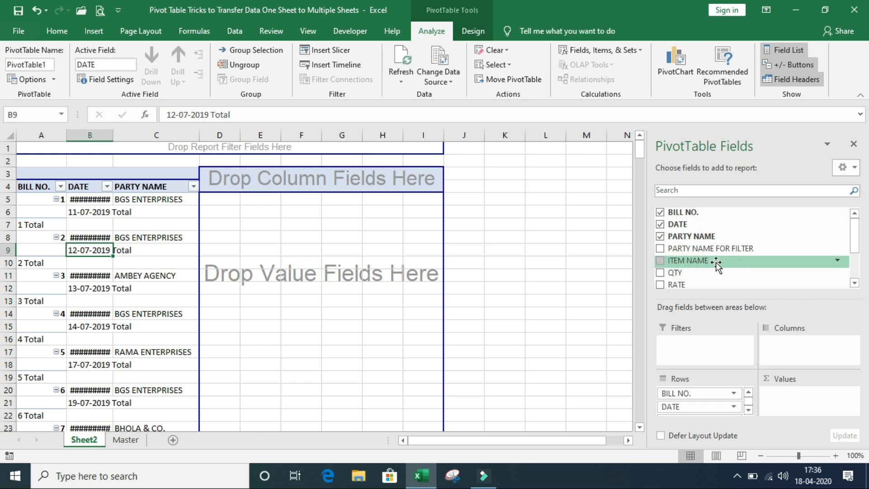
pyautogui.moveTo(723, 265); pyautogui.dragTo(186, 214)
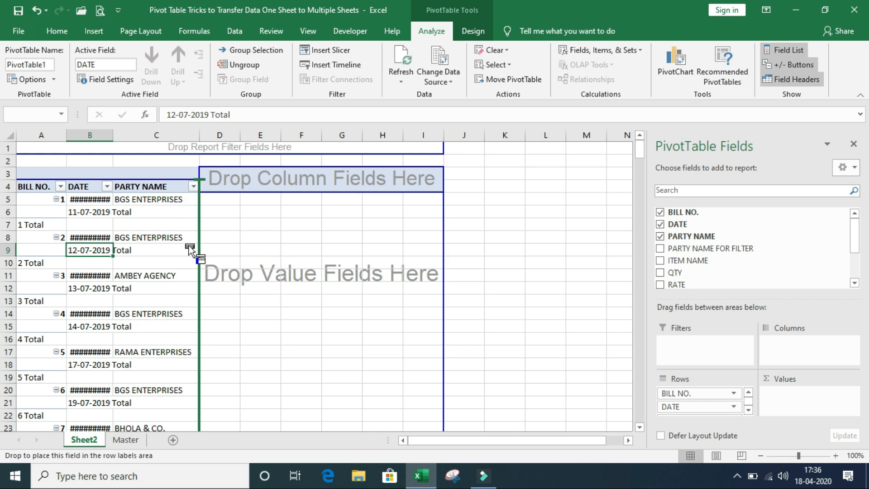
pyautogui.moveTo(189, 246); pyautogui.dragTo(189, 245)
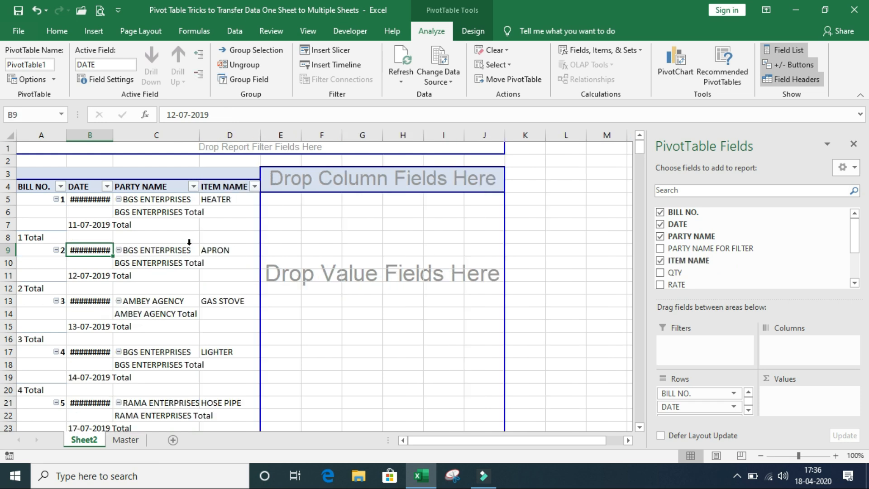
pyautogui.doubleClick(116, 135)
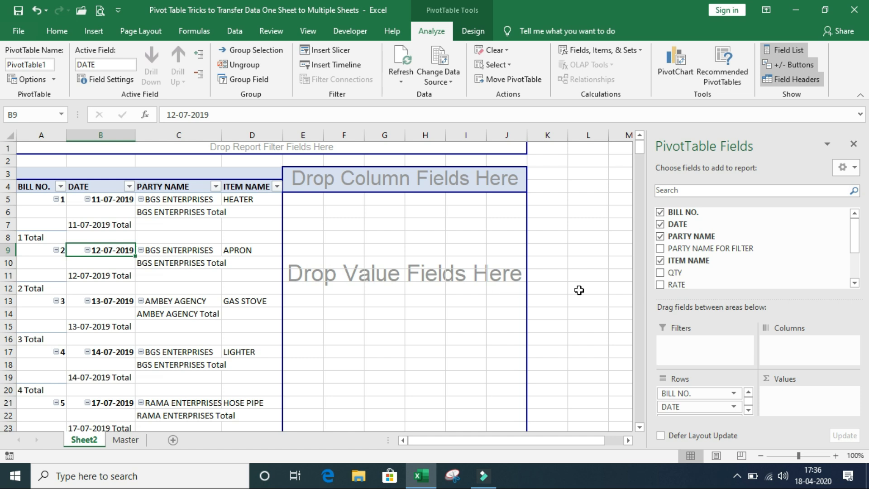
# Add QTY, RATE, AMOUNT, GST and TOTAL to the pivot table as summed value fields in that order
pyautogui.scroll(-2, 856, 235)
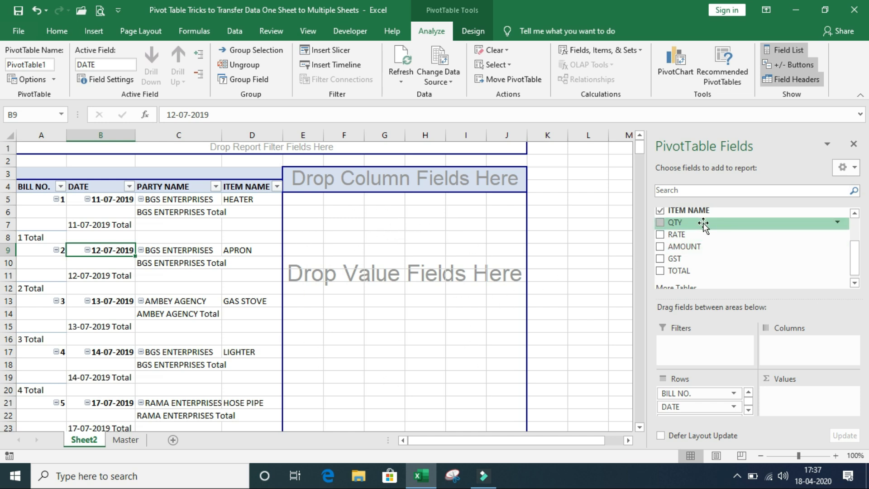
pyautogui.moveTo(712, 222); pyautogui.dragTo(314, 216)
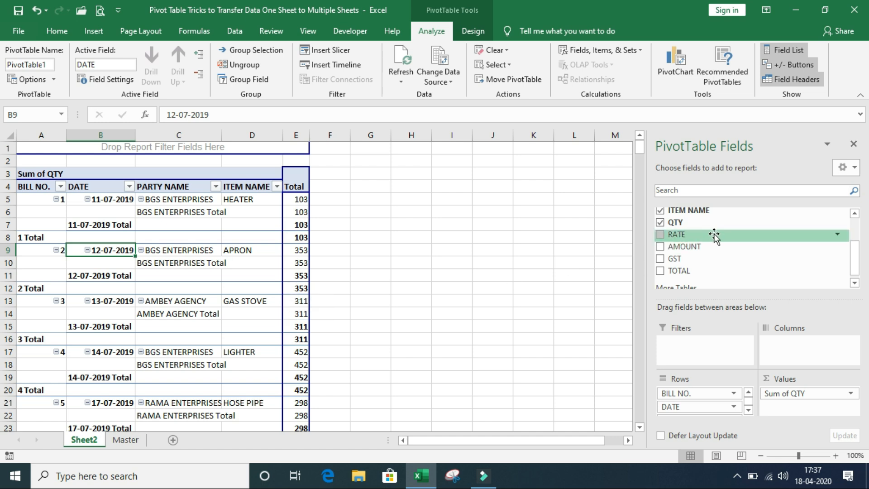
pyautogui.moveTo(713, 235); pyautogui.dragTo(301, 212)
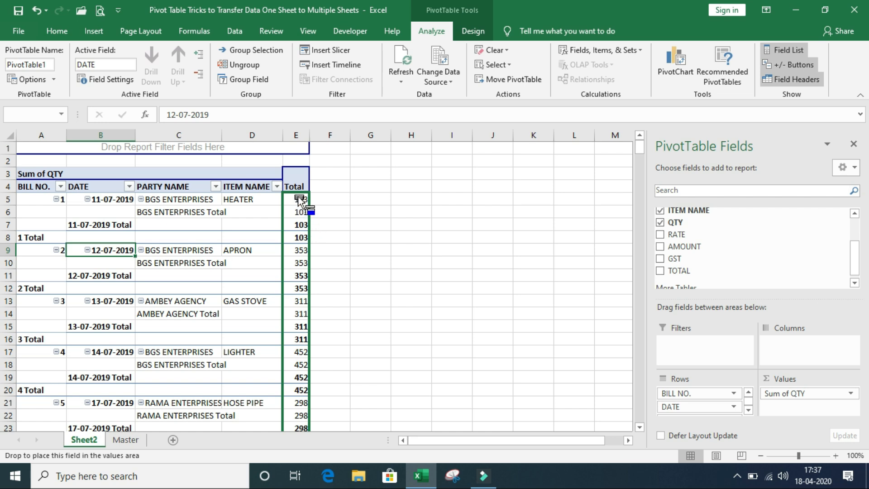
pyautogui.moveTo(299, 200); pyautogui.dragTo(304, 224)
pyautogui.moveTo(304, 223); pyautogui.dragTo(303, 220)
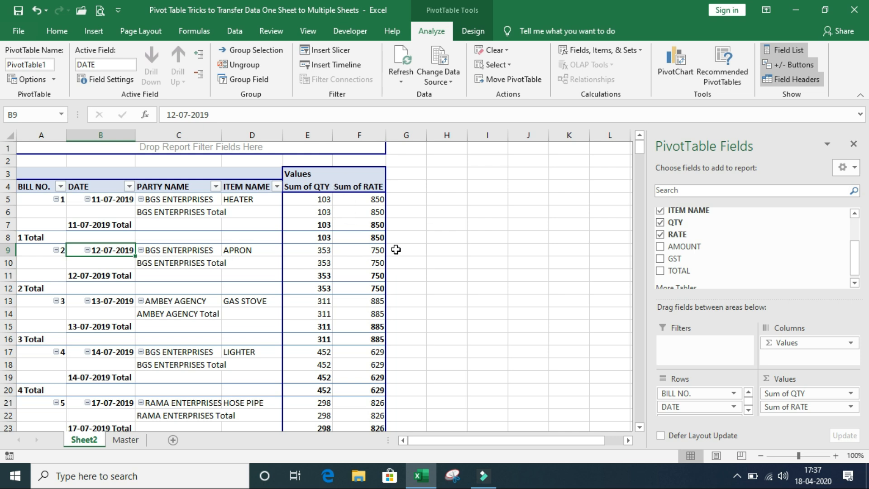
pyautogui.moveTo(719, 249); pyautogui.dragTo(719, 249)
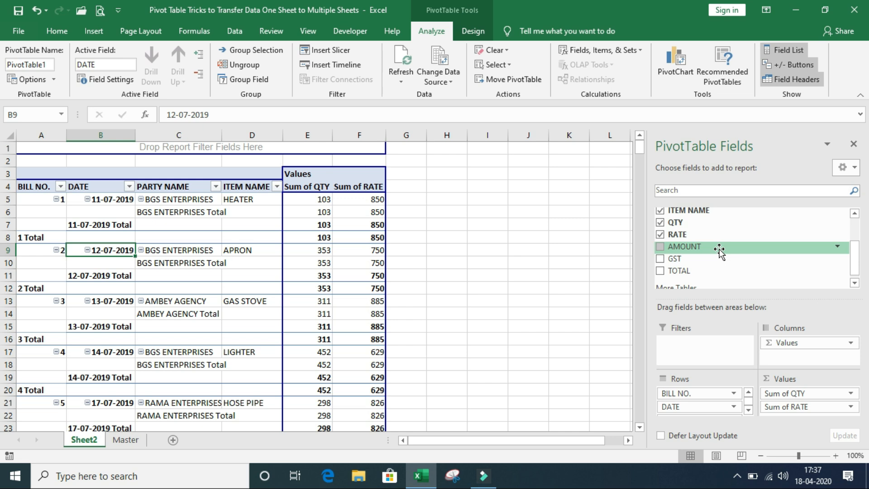
pyautogui.moveTo(719, 249); pyautogui.dragTo(378, 254)
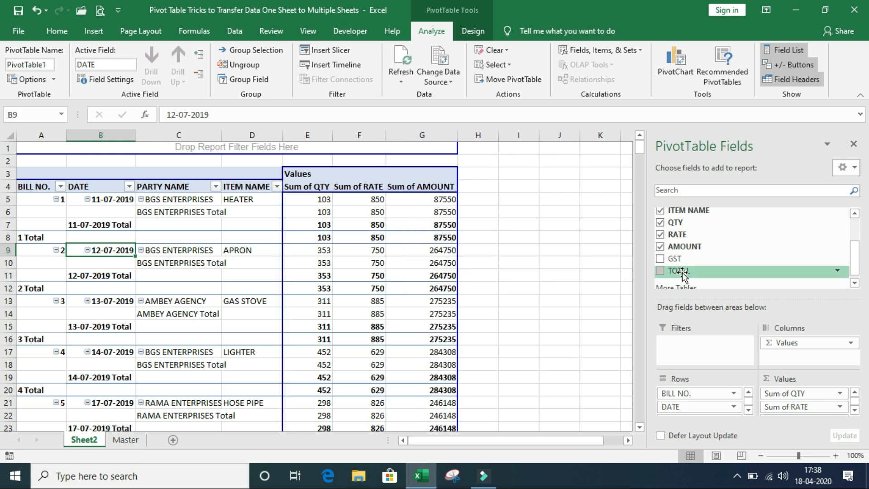
pyautogui.moveTo(719, 260); pyautogui.dragTo(509, 252)
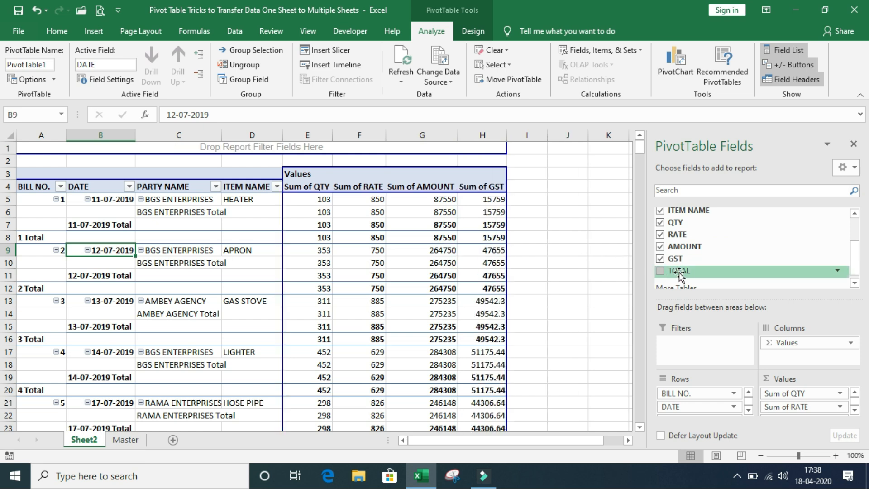
pyautogui.moveTo(714, 271); pyautogui.dragTo(499, 267)
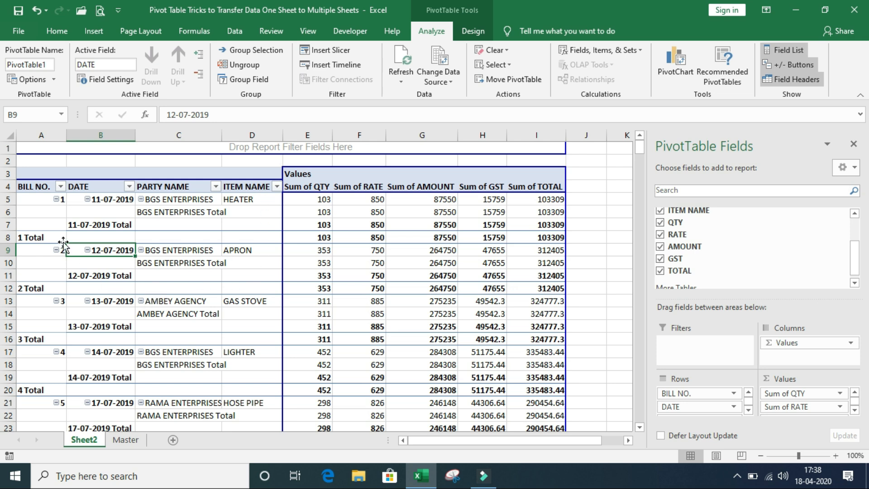
# Set the pivot table to show no subtotals for the bill, date and party groups
pyautogui.click(35, 233)
pyautogui.click(92, 224)
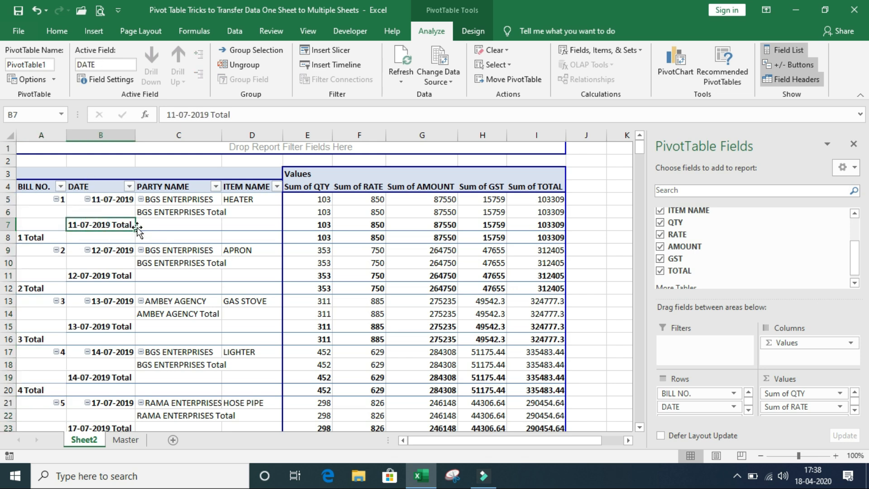
pyautogui.click(167, 212)
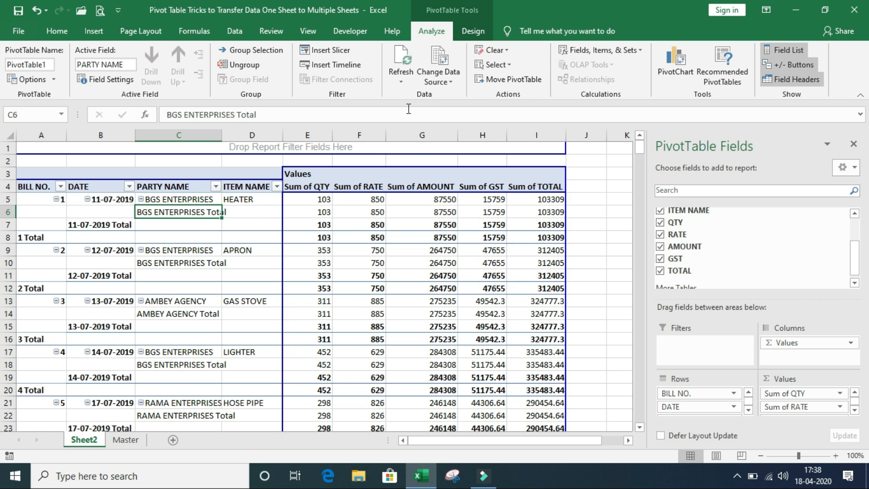
pyautogui.click(479, 27)
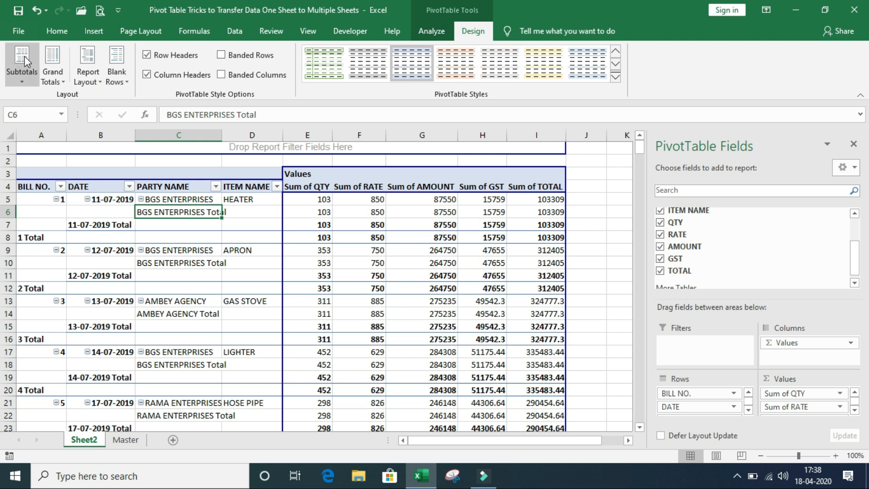
pyautogui.click(25, 80)
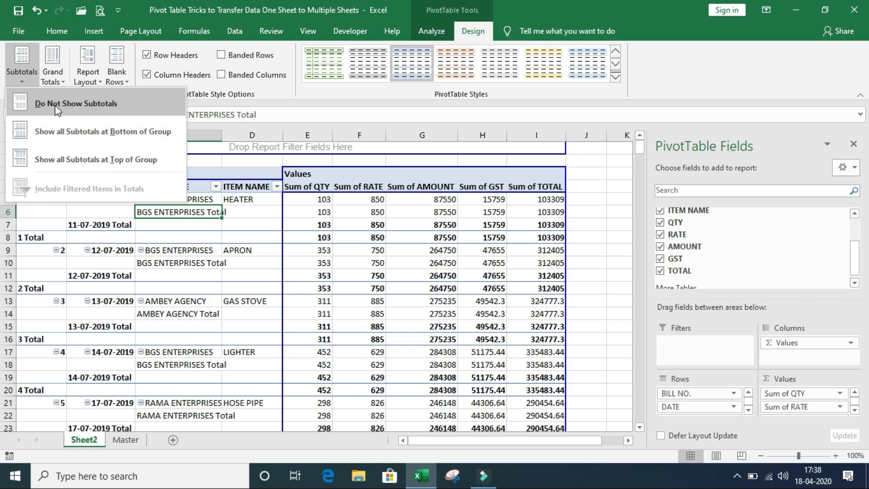
pyautogui.click(163, 110)
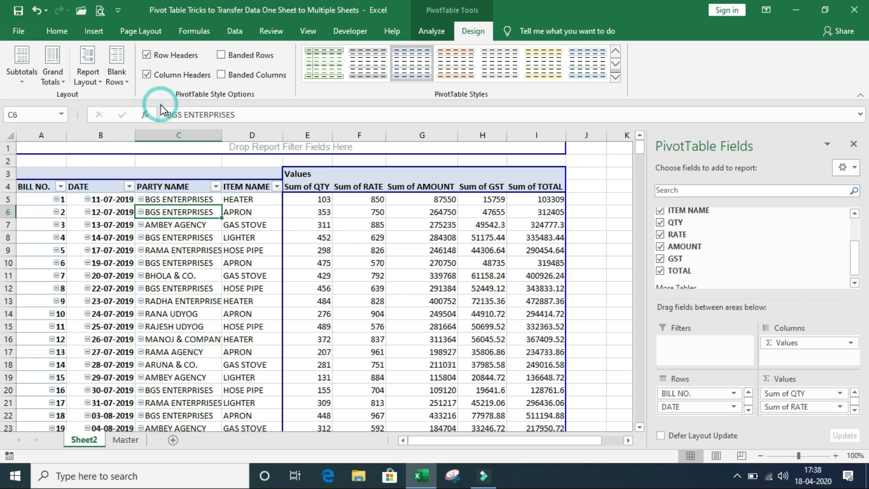
pyautogui.click(168, 225)
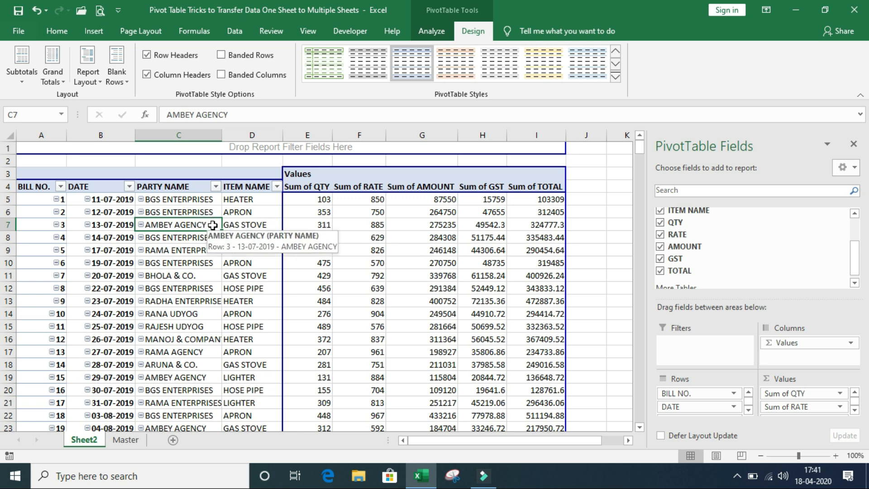
# Review the PARTY NAME FOR FILTER column on the Master sheet, add that field as the pivot's report filter and check its party list
pyautogui.click(124, 439)
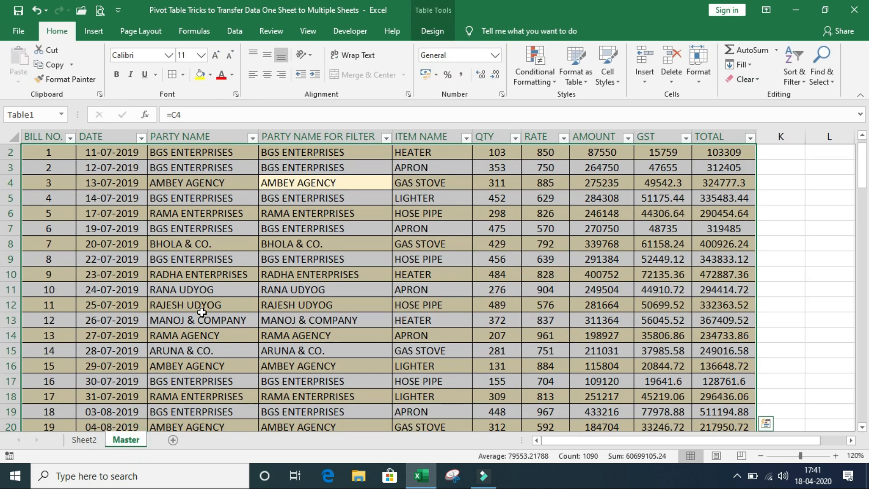
pyautogui.click(288, 168)
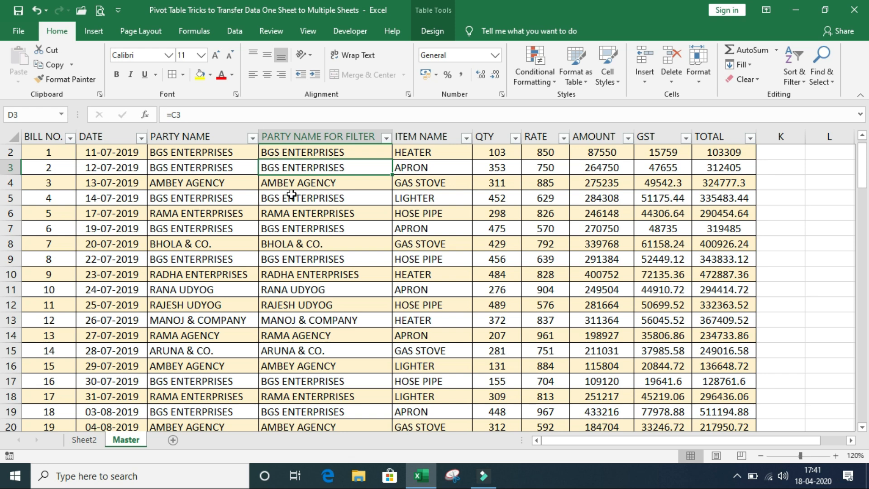
pyautogui.click(84, 441)
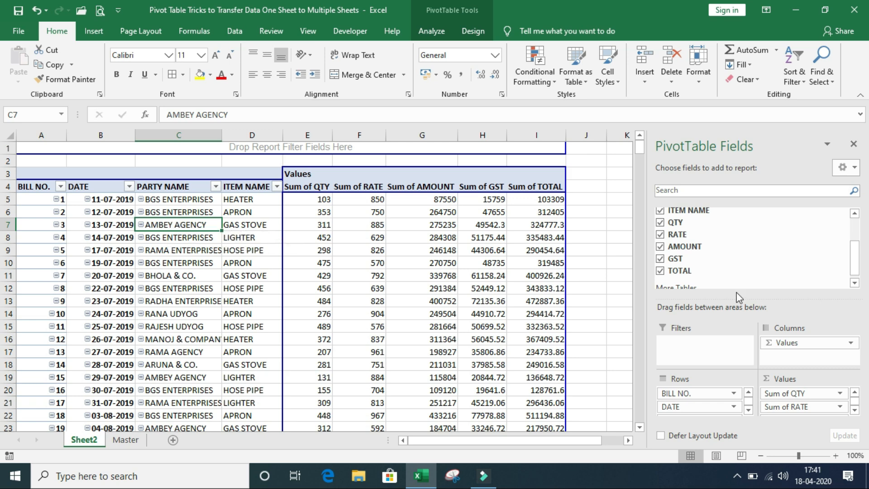
pyautogui.moveTo(856, 256); pyautogui.dragTo(857, 229)
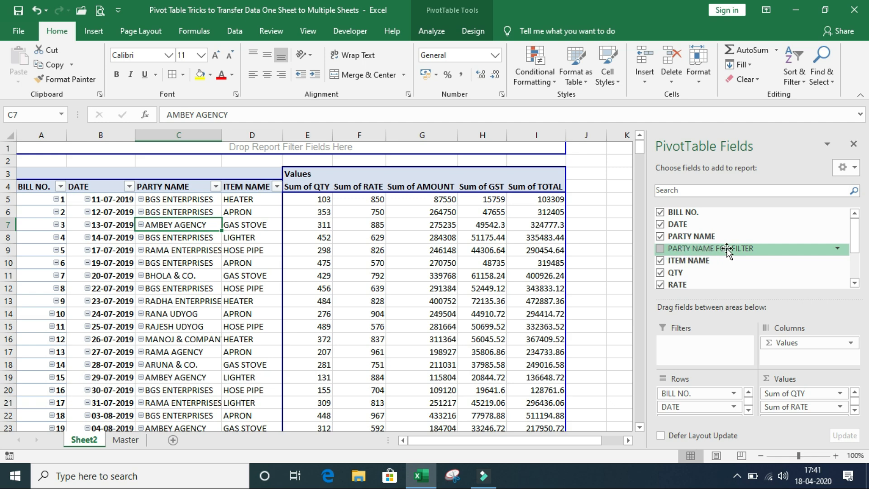
pyautogui.moveTo(767, 251); pyautogui.dragTo(704, 349)
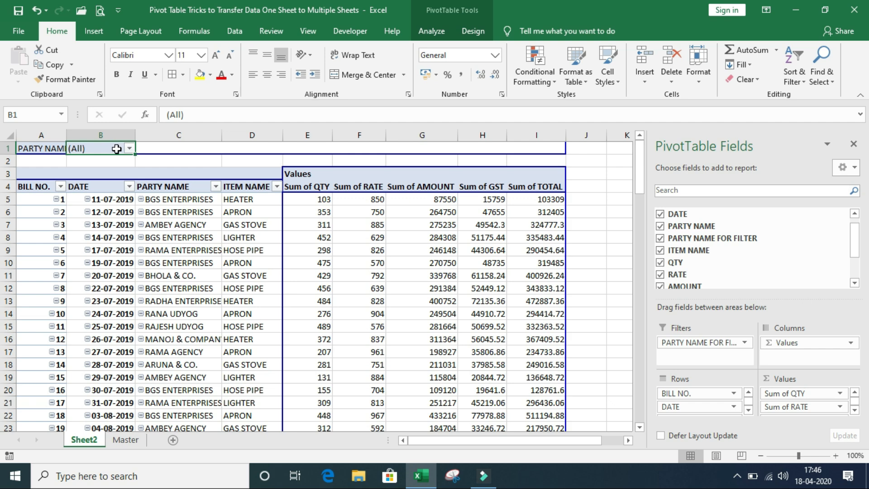
pyautogui.click(128, 148)
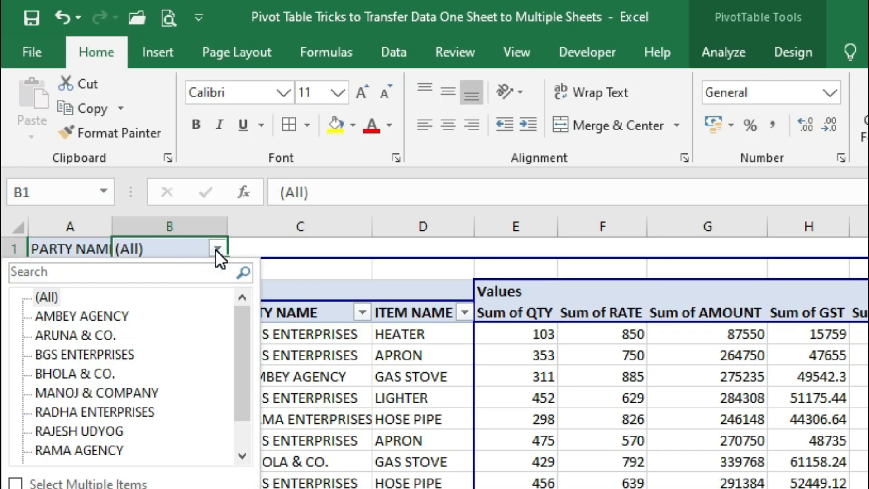
pyautogui.click(244, 248)
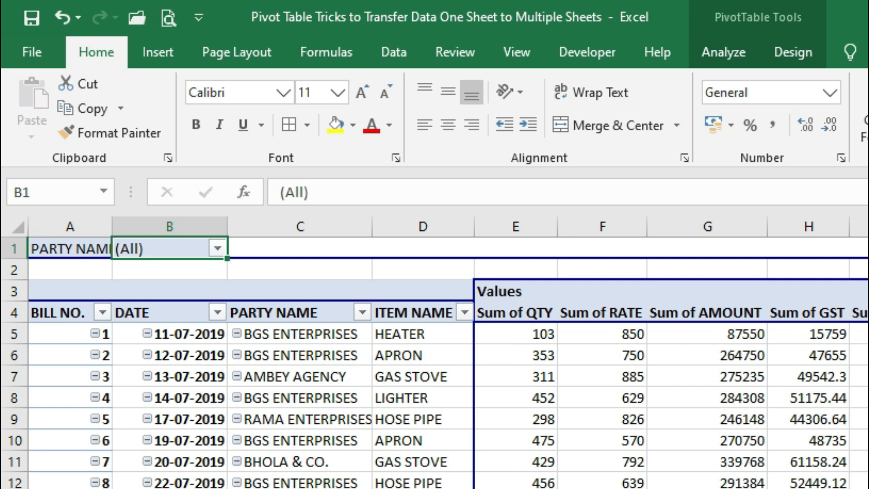
# Generate a separate sheet for each party with Show Report Filter Pages on the PARTY NAME FOR FILTER field
pyautogui.click(746, 54)
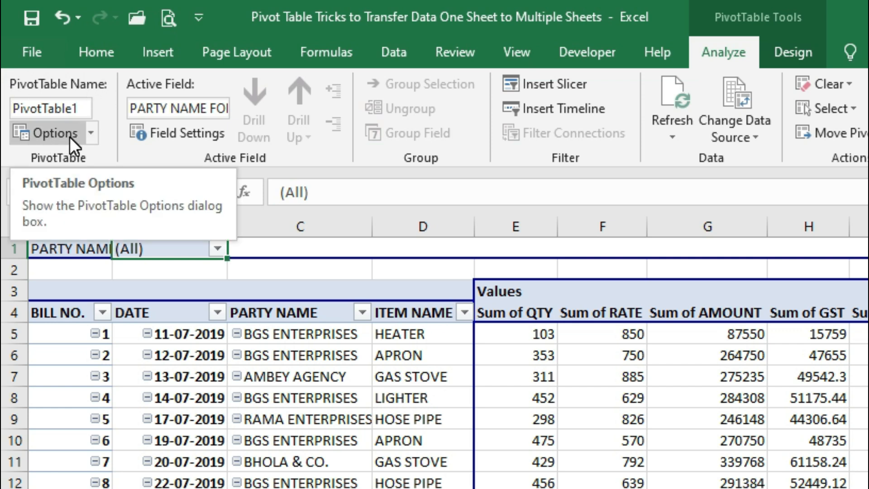
pyautogui.click(91, 130)
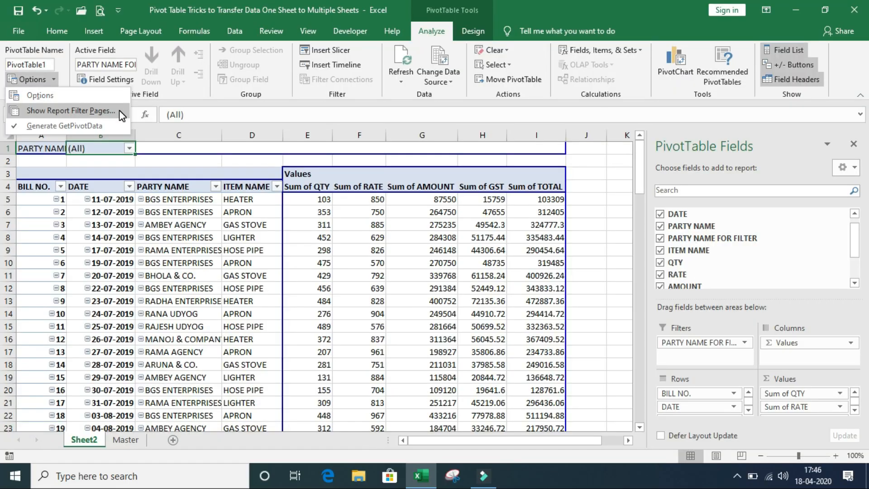
pyautogui.click(118, 109)
pyautogui.click(358, 314)
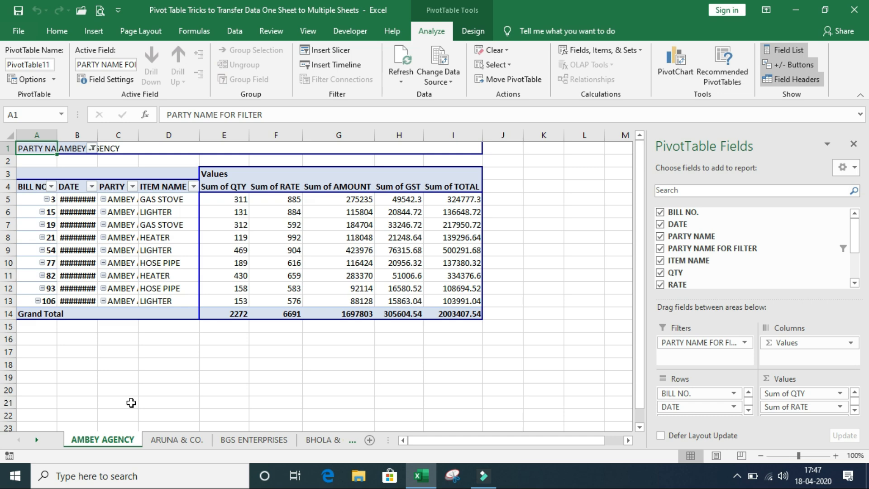
# Browse the generated party sheets and autofit the PARTY NAME and DATE columns on the RAJESH UDYOG sheet
pyautogui.click(170, 440)
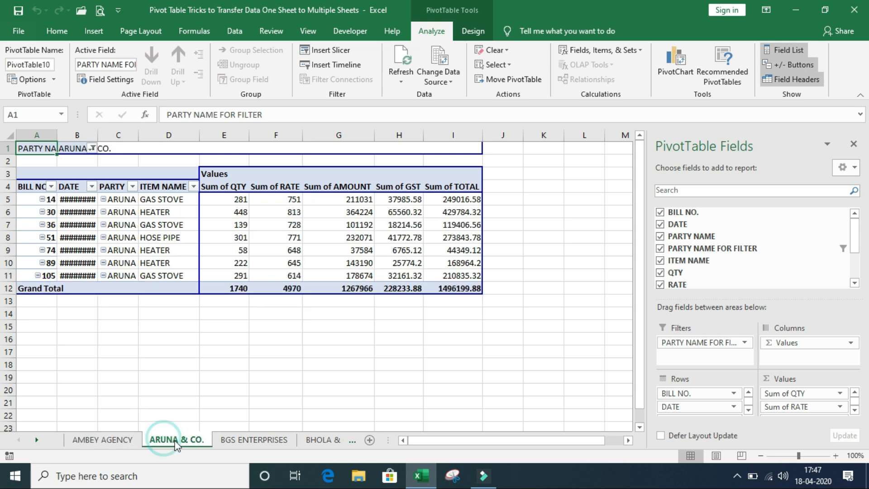
pyautogui.click(234, 441)
pyautogui.click(280, 441)
pyautogui.click(317, 441)
pyautogui.click(317, 441)
pyautogui.click(298, 440)
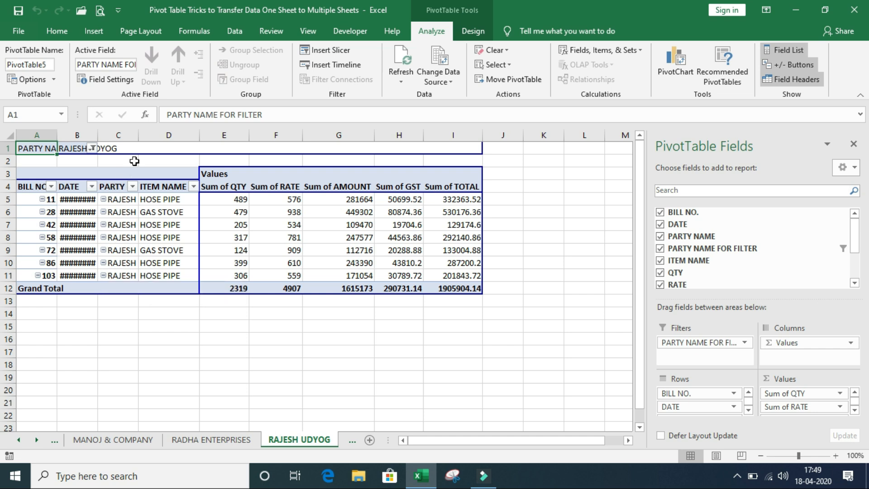
pyautogui.doubleClick(139, 135)
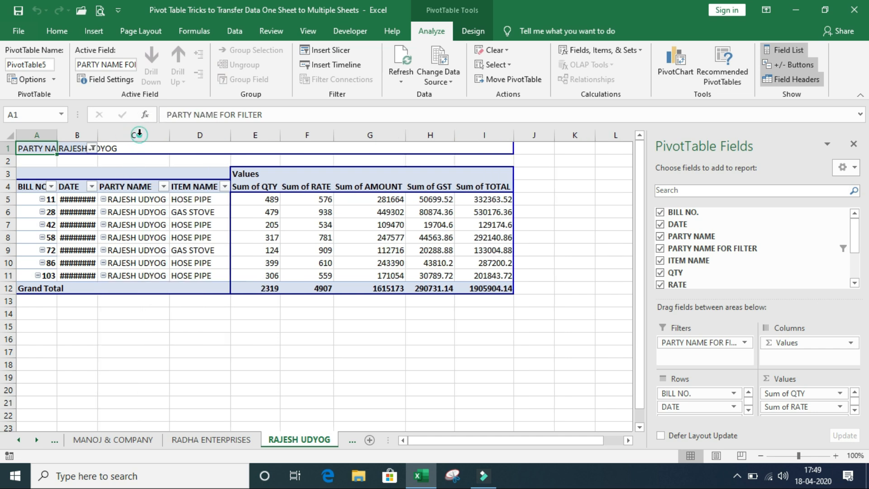
pyautogui.doubleClick(97, 134)
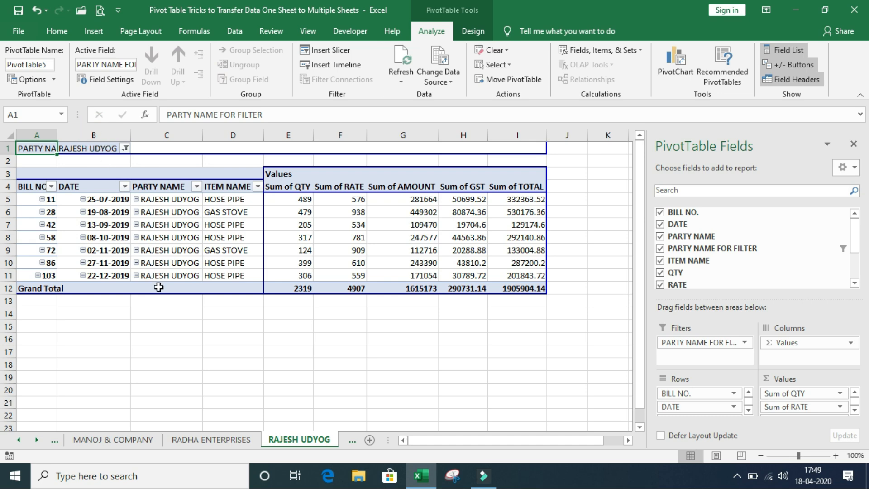
# Group all sheets from the BHOLA & CO. sheet and autofit the DATE and PARTY NAME columns across them
pyautogui.click(207, 444)
pyautogui.click(112, 441)
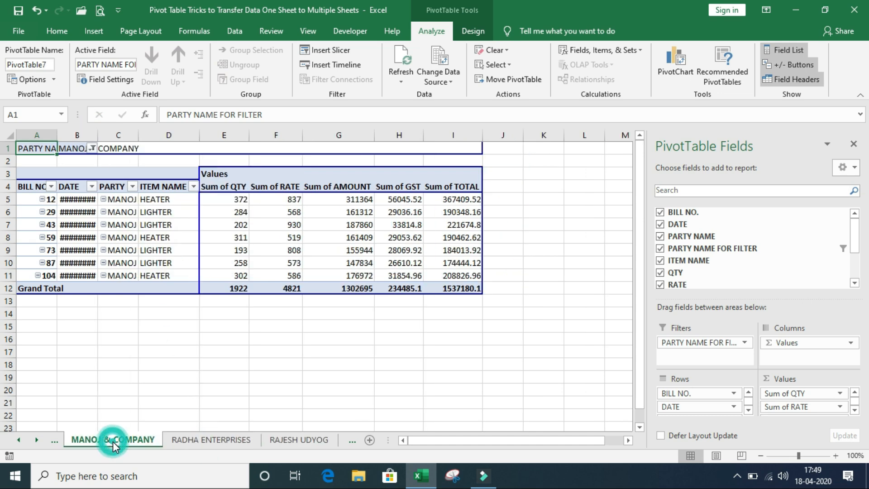
pyautogui.click(19, 440)
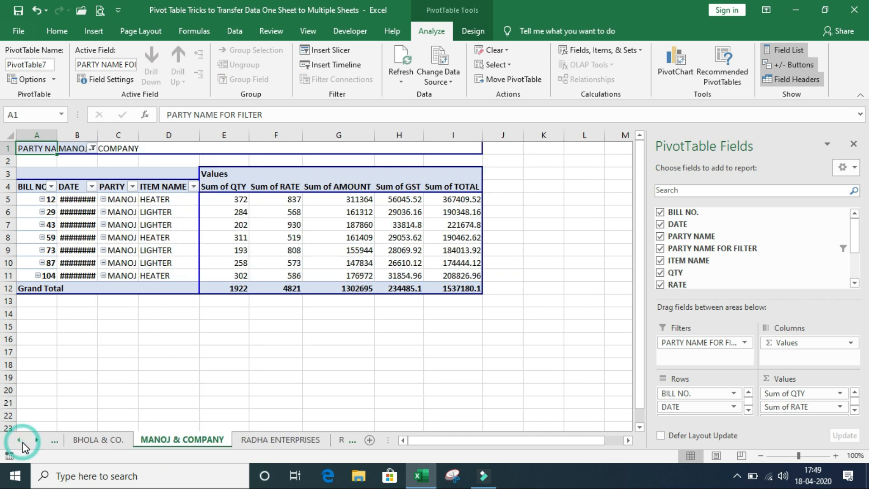
pyautogui.click(118, 444)
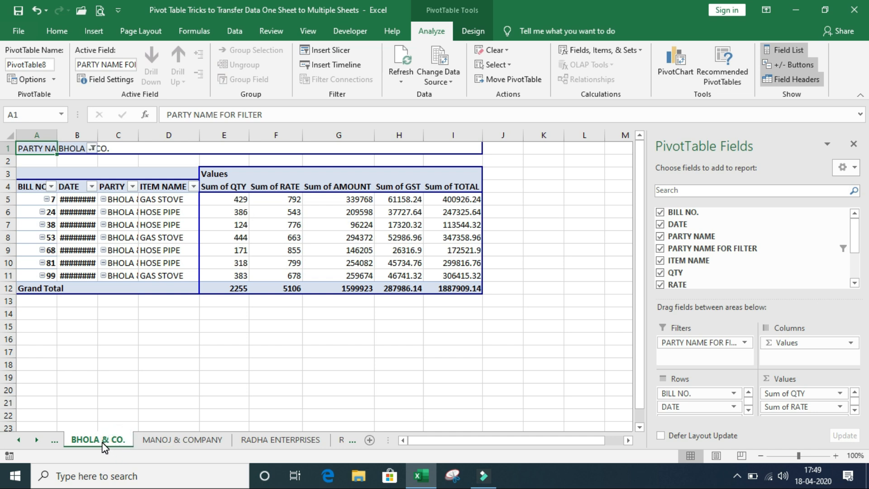
pyautogui.rightClick(104, 446)
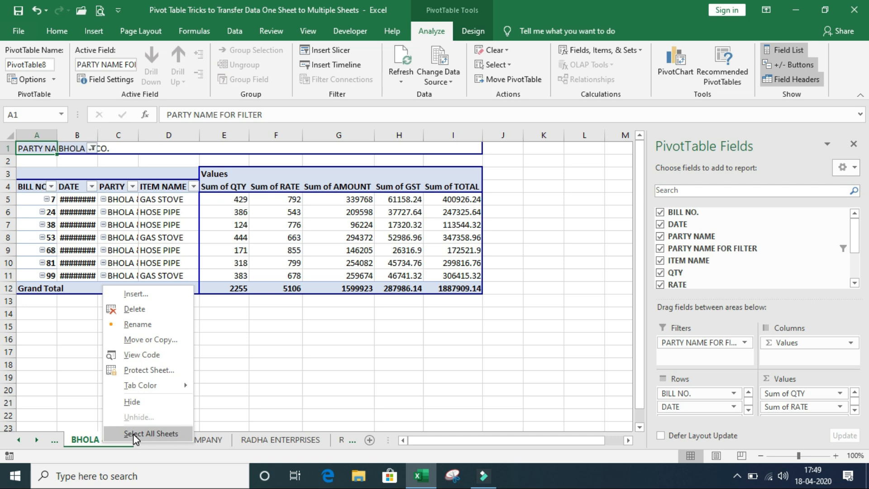
pyautogui.click(186, 432)
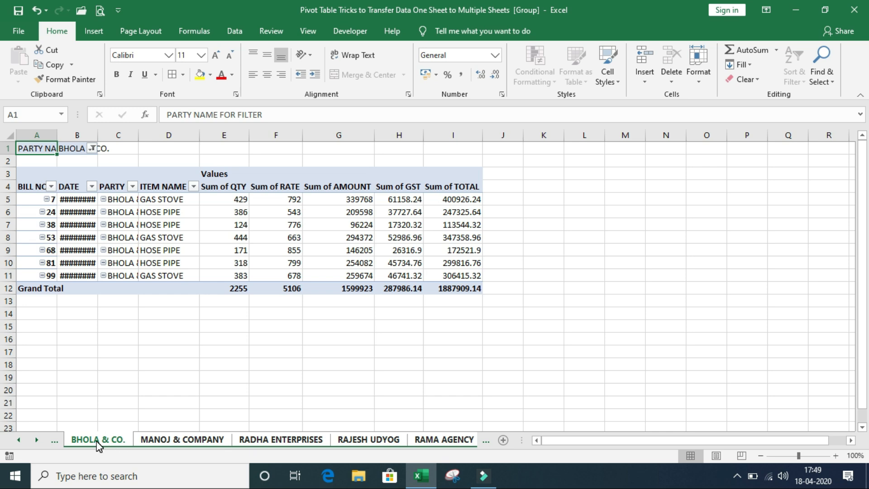
pyautogui.doubleClick(98, 134)
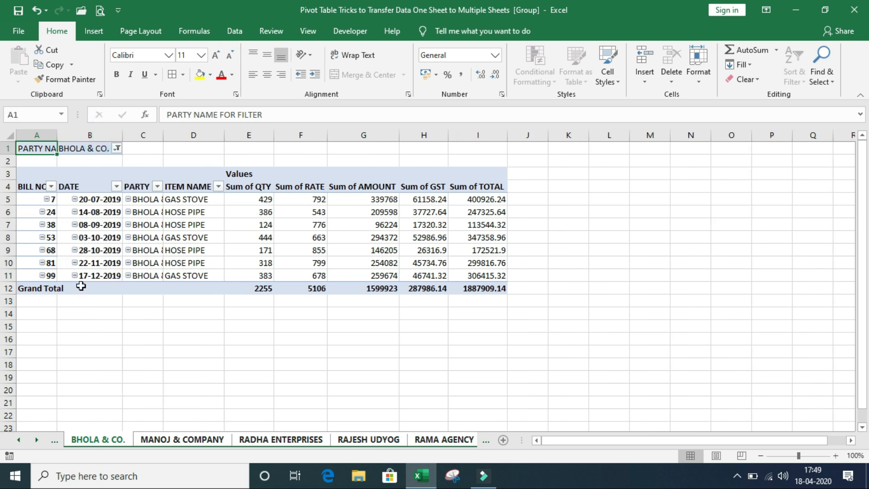
pyautogui.doubleClick(164, 133)
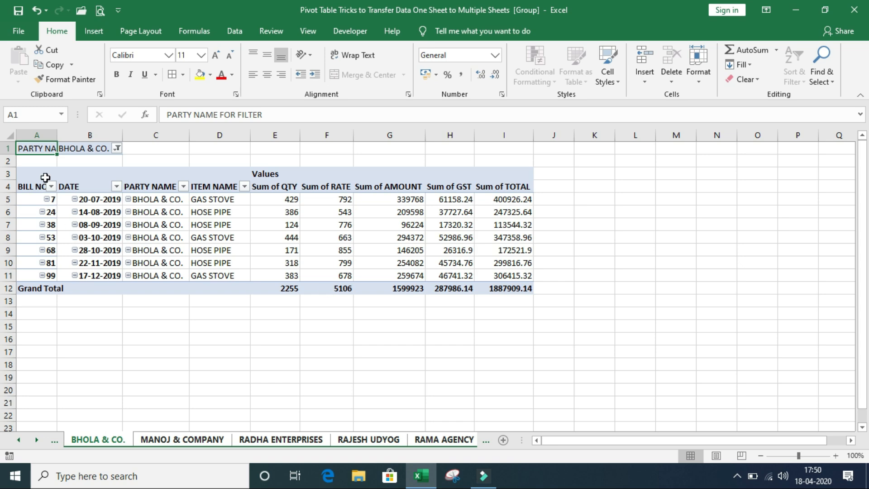
# Hide row 1, which holds the party filter, on the grouped sheets
pyautogui.click(835, 456)
pyautogui.click(835, 456)
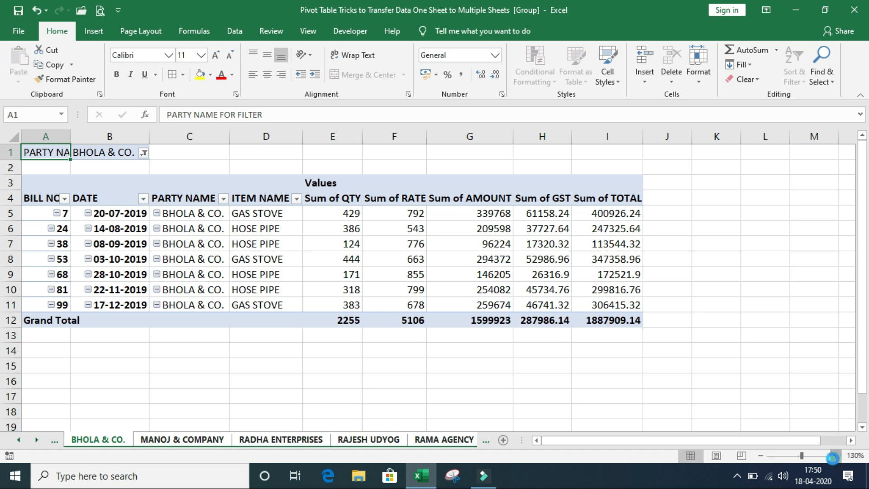
pyautogui.click(835, 456)
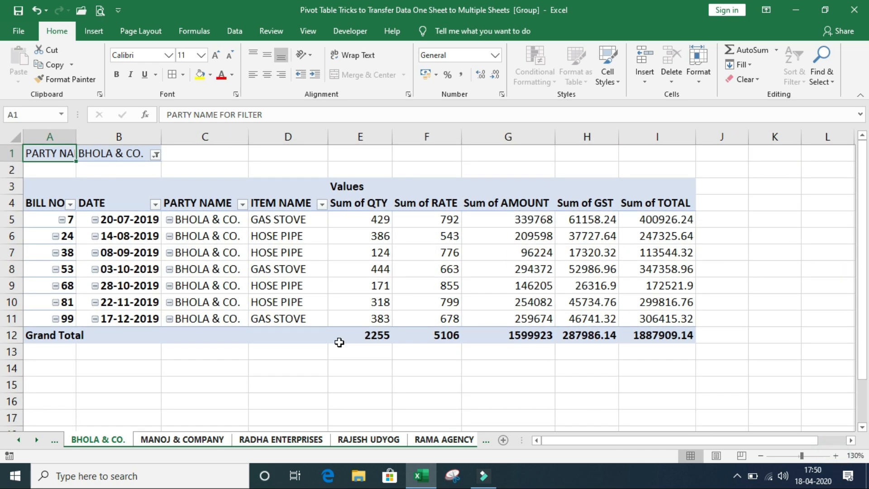
pyautogui.click(10, 154)
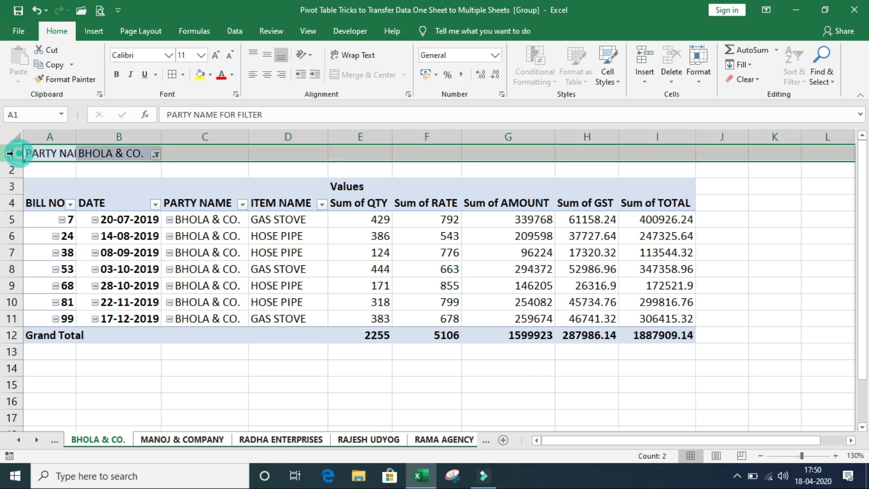
pyautogui.rightClick(10, 154)
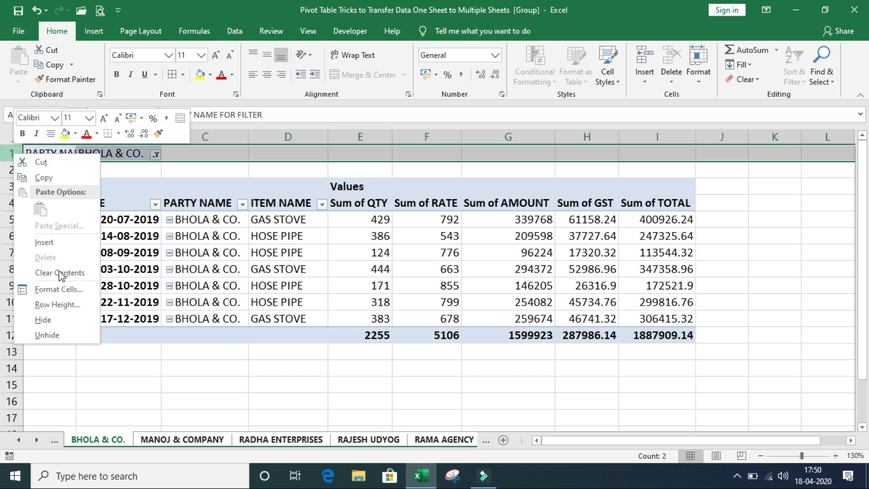
pyautogui.click(68, 320)
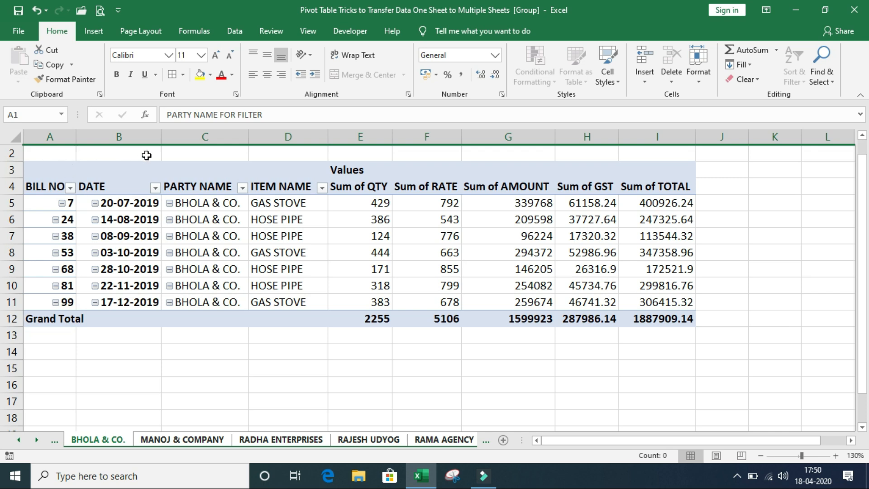
# Ungroup the sheets and check the layout of the party sheets from MANOJ & COMPANY to RANA UDYOG
pyautogui.click(177, 418)
pyautogui.click(183, 439)
pyautogui.click(279, 439)
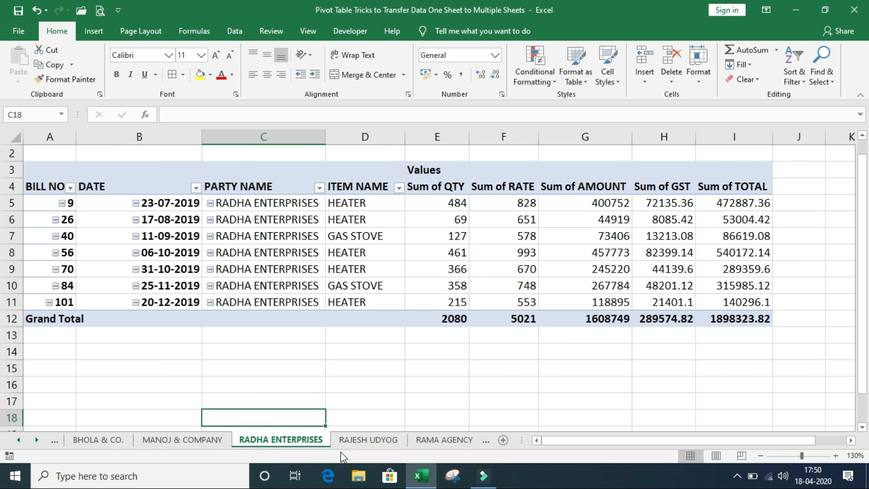
pyautogui.click(360, 440)
pyautogui.click(437, 440)
pyautogui.click(437, 441)
pyautogui.click(442, 441)
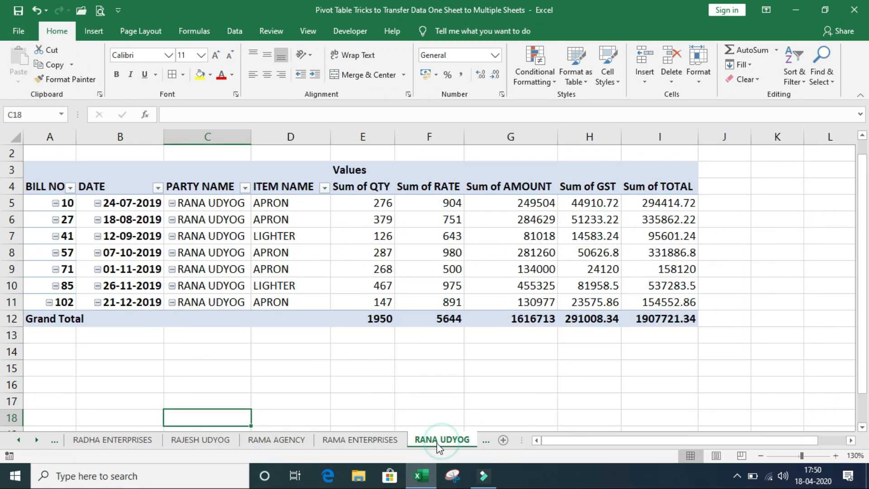
pyautogui.click(354, 441)
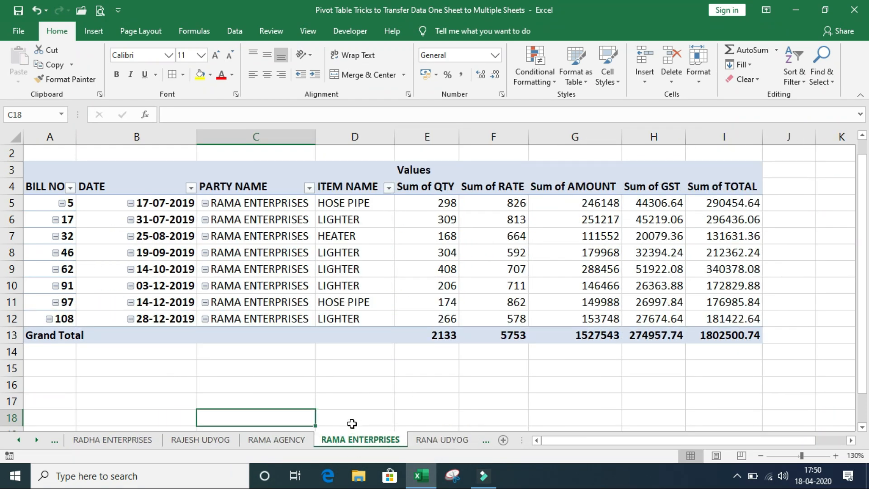
# Close the PivotTable field list and inspect the bill rows on the RANA UDYOG, RAJESH UDYOG and RADHA ENTERPRISES sheets
pyautogui.click(343, 269)
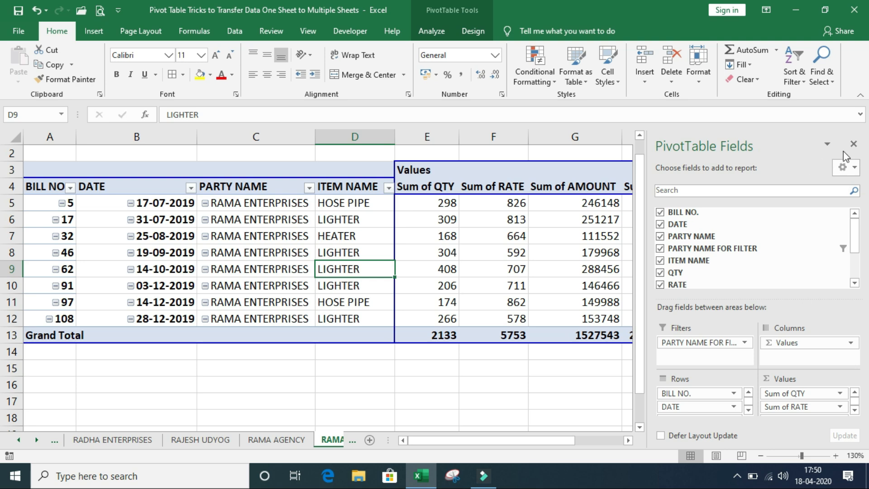
pyautogui.click(853, 144)
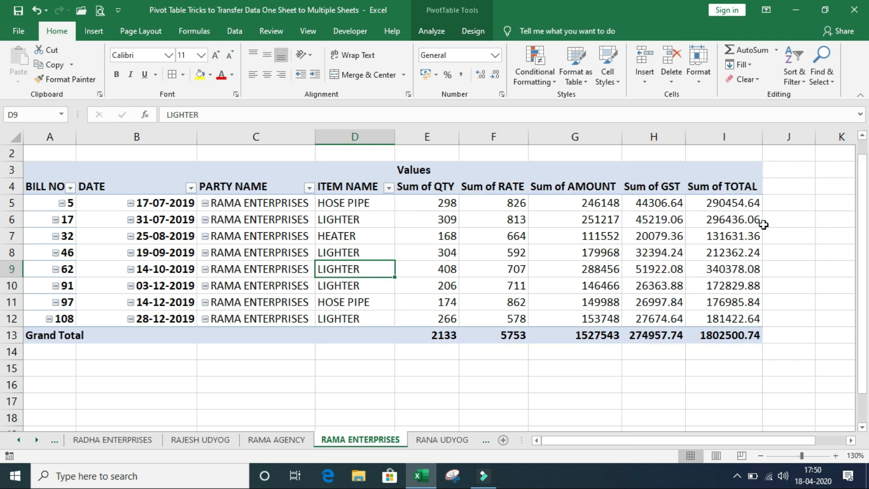
pyautogui.click(428, 439)
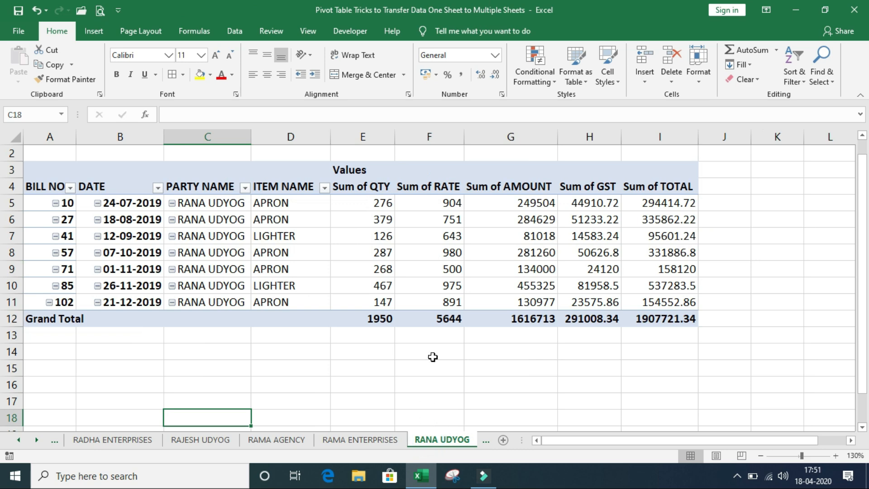
pyautogui.click(382, 256)
pyautogui.click(202, 440)
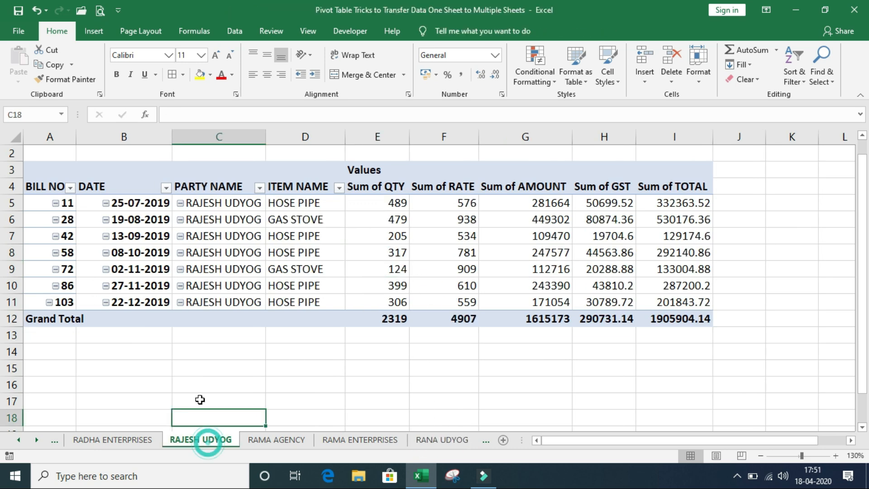
pyautogui.click(216, 267)
pyautogui.click(113, 439)
pyautogui.click(181, 268)
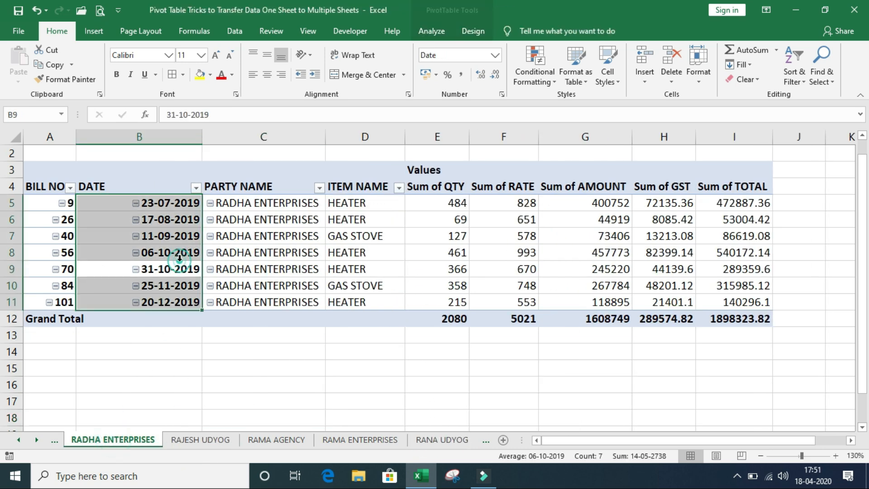
pyautogui.click(260, 267)
pyautogui.click(383, 268)
pyautogui.click(457, 270)
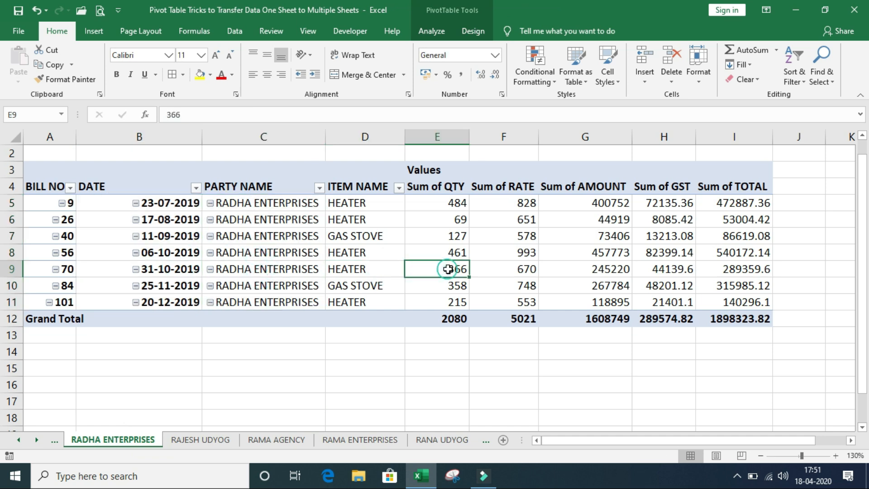
pyautogui.click(528, 272)
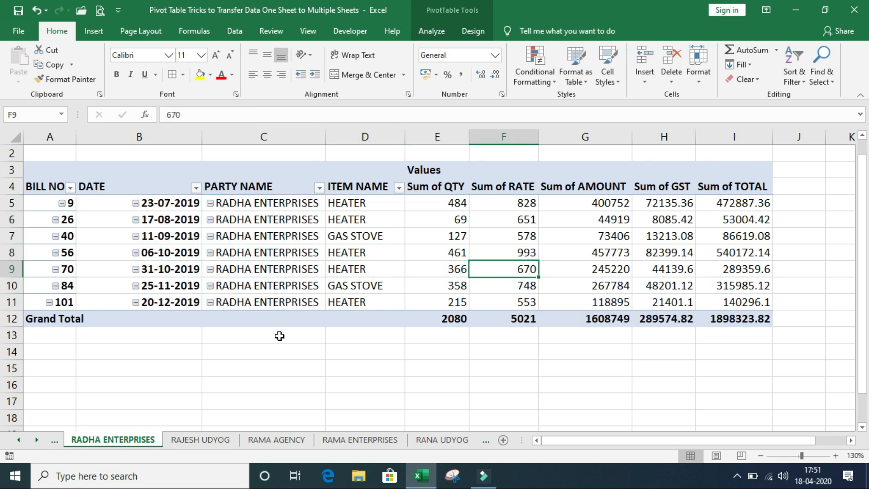
# Activate the Master sheet from the full sheet list and select its PARTY NAME FOR FILTER column
pyautogui.rightClick(28, 443)
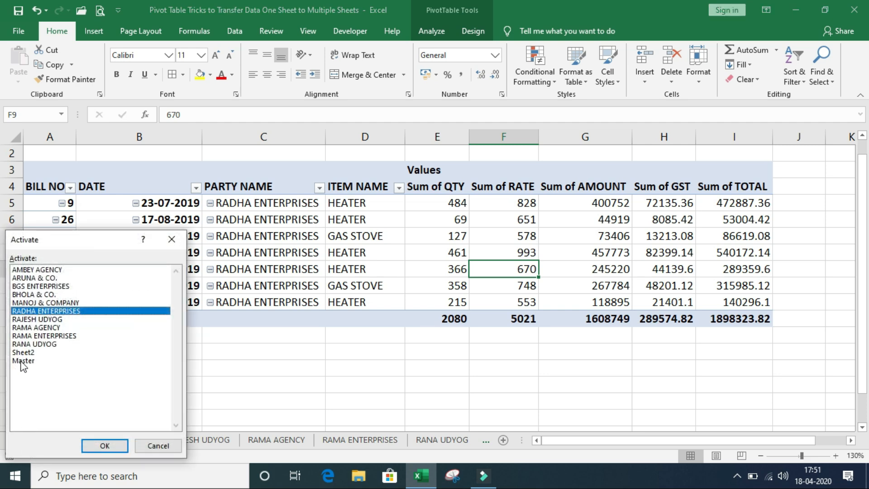
pyautogui.click(23, 362)
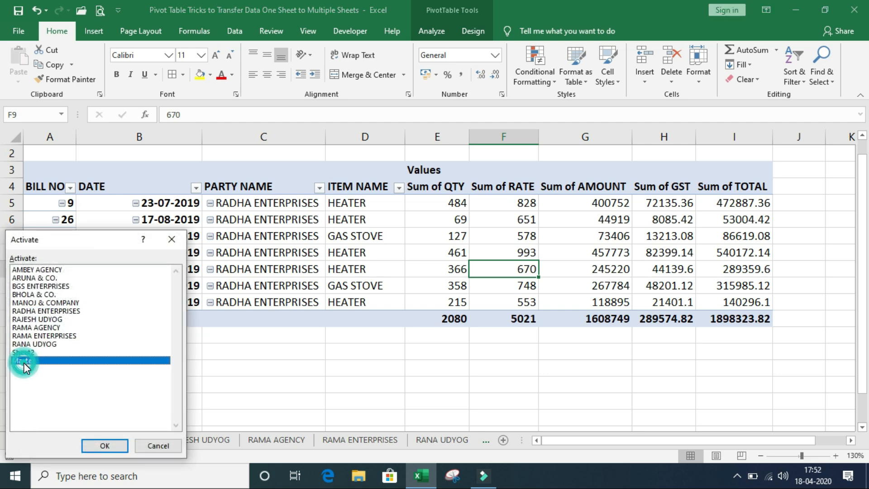
pyautogui.click(99, 448)
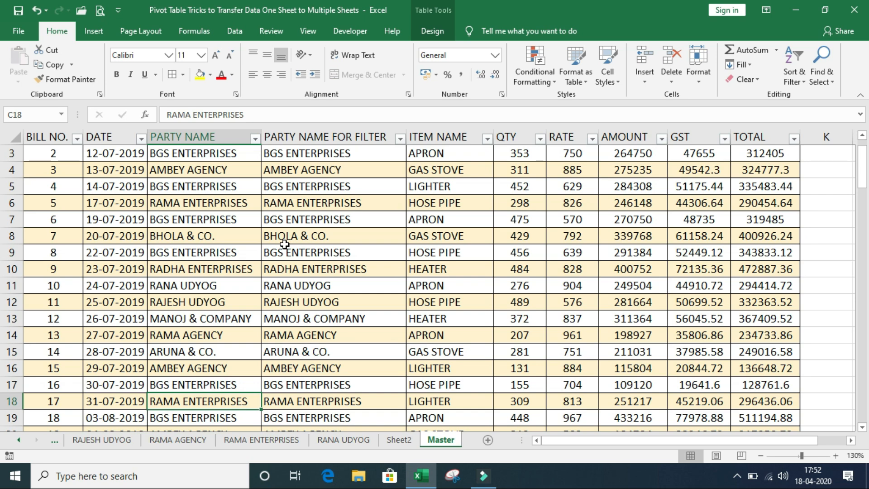
pyautogui.scroll(1, 286, 233)
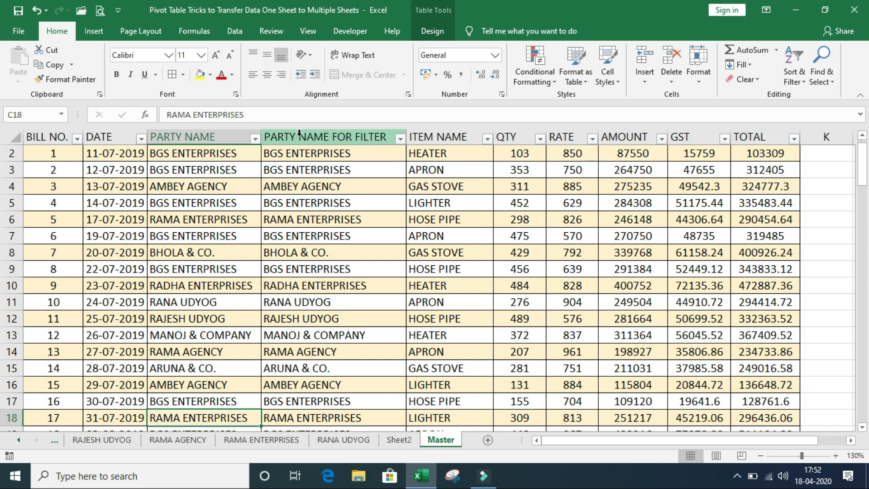
pyautogui.click(339, 135)
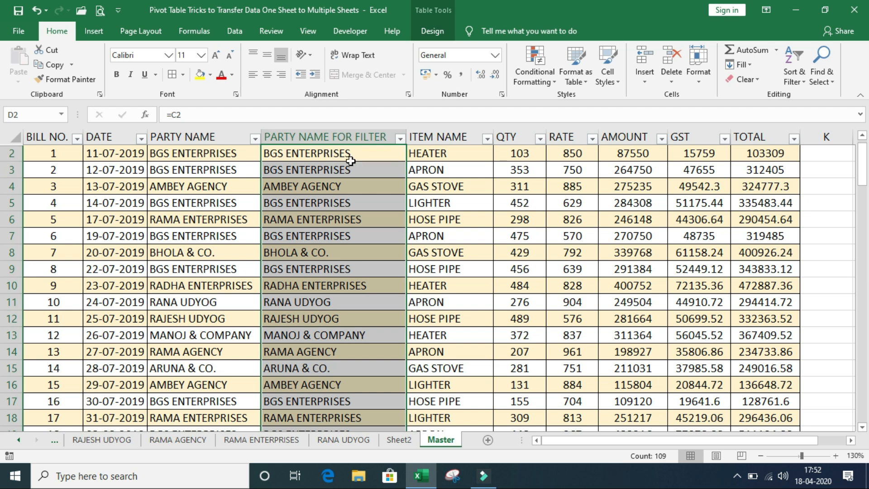
pyautogui.click(327, 133)
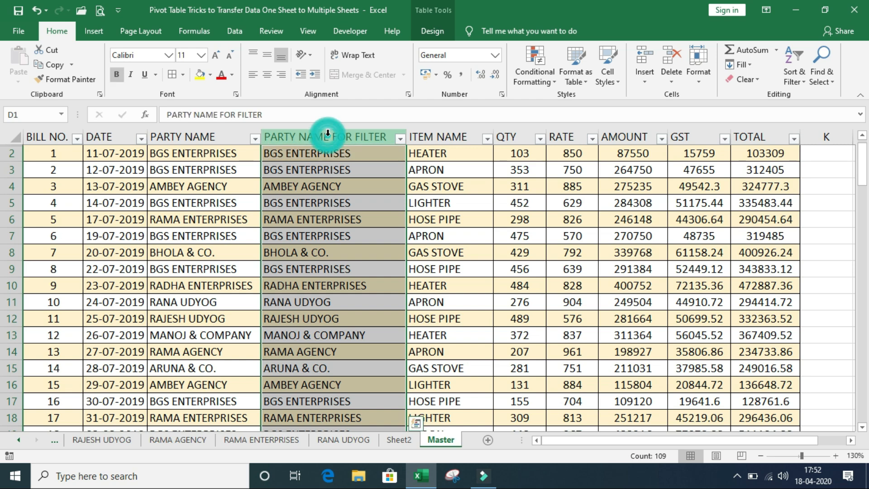
# Hide the PARTY NAME FOR FILTER column on the Master sheet
pyautogui.rightClick(327, 134)
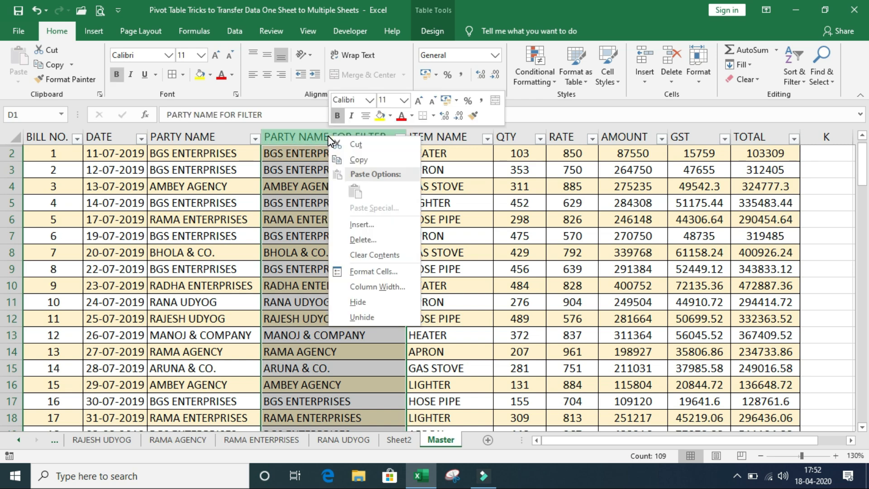
pyautogui.click(360, 301)
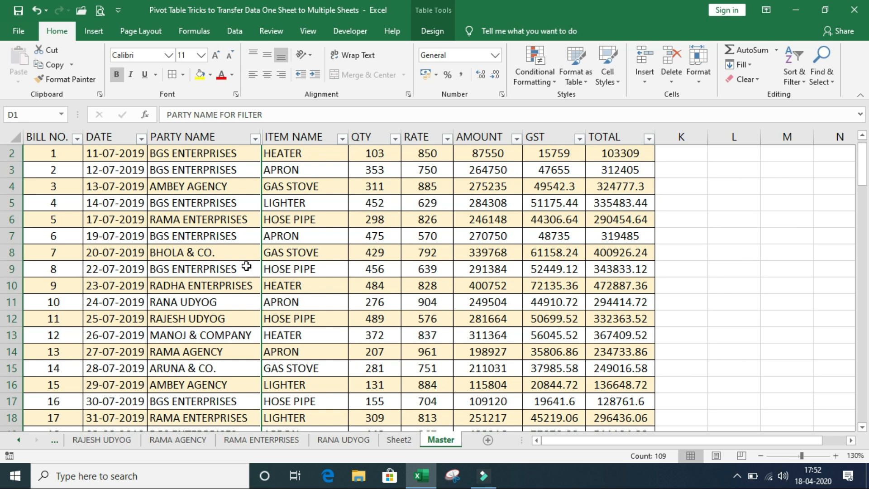
pyautogui.click(229, 255)
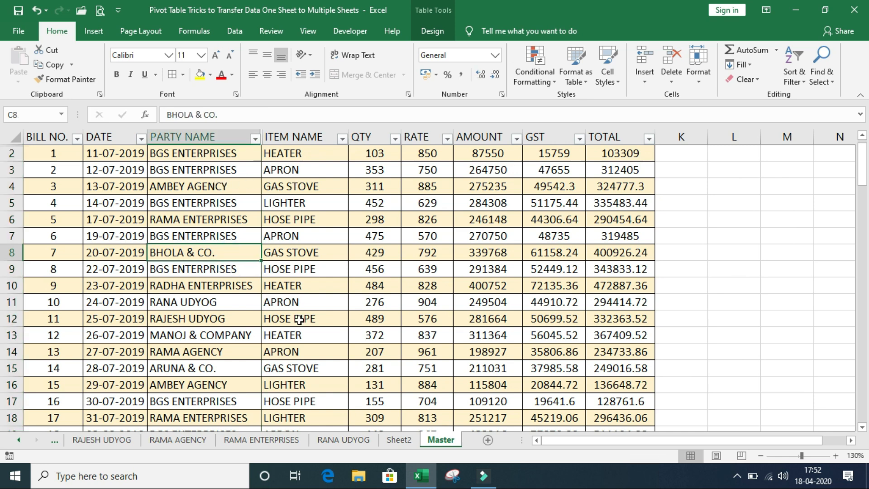
# Start a new bill in row 111 below the Master data with bill number 110, date 01-01-2020 and party RANA UDYOG
pyautogui.scroll(-11, 208, 364)
pyautogui.scroll(-20, 206, 364)
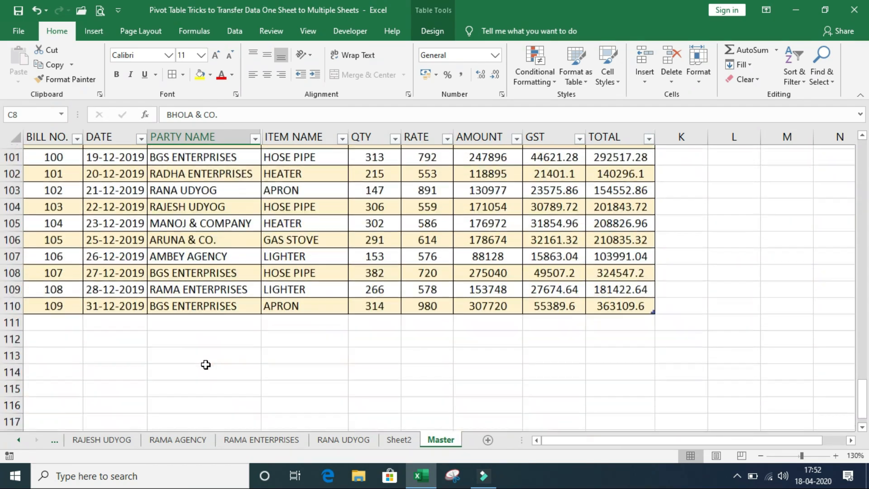
pyautogui.scroll(-2, 206, 364)
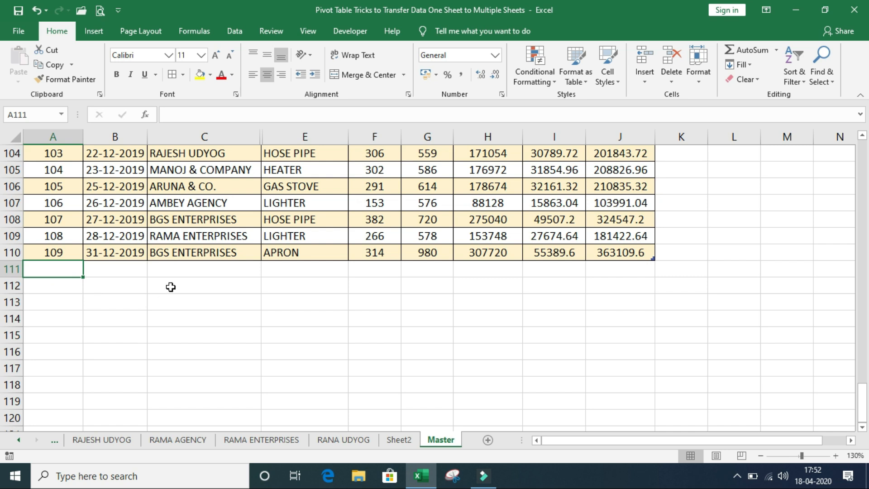
pyautogui.write('110')
pyautogui.press('Tab')
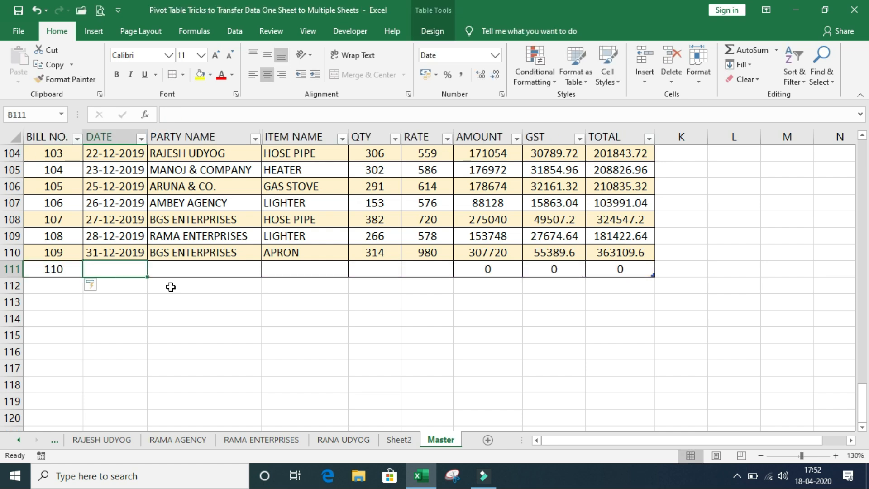
pyautogui.write('1-1-20')
pyautogui.press('Tab')
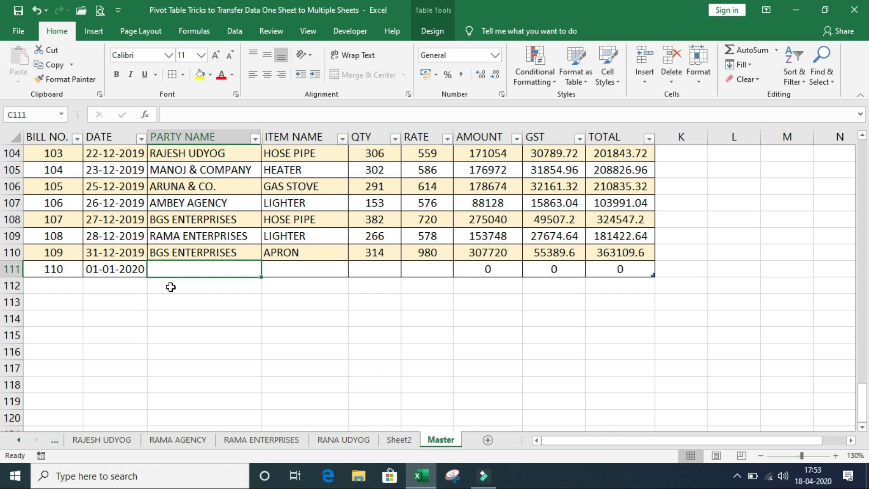
pyautogui.write('RANA UDYOG')
pyautogui.press('Tab')
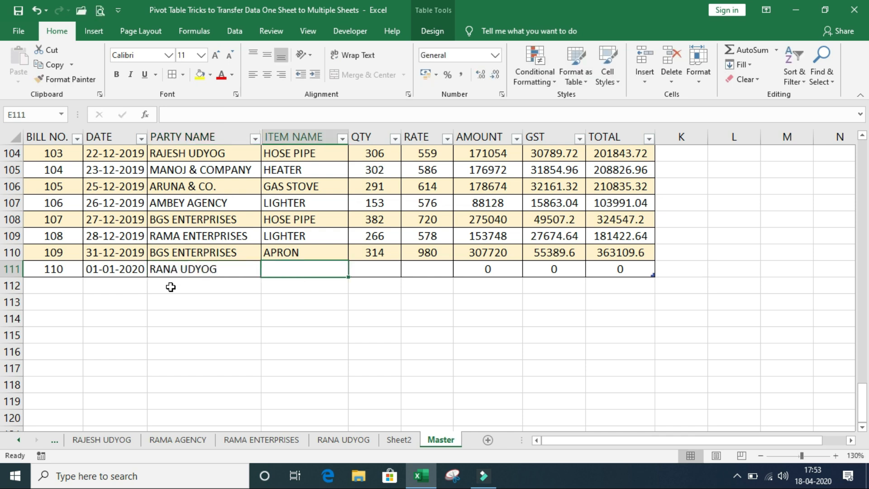
# Complete the RANA UDYOG bill in row 111 with item GAS STOVE, quantity 10000 and rate 950
pyautogui.write('GAS STOVE')
pyautogui.press('Tab')
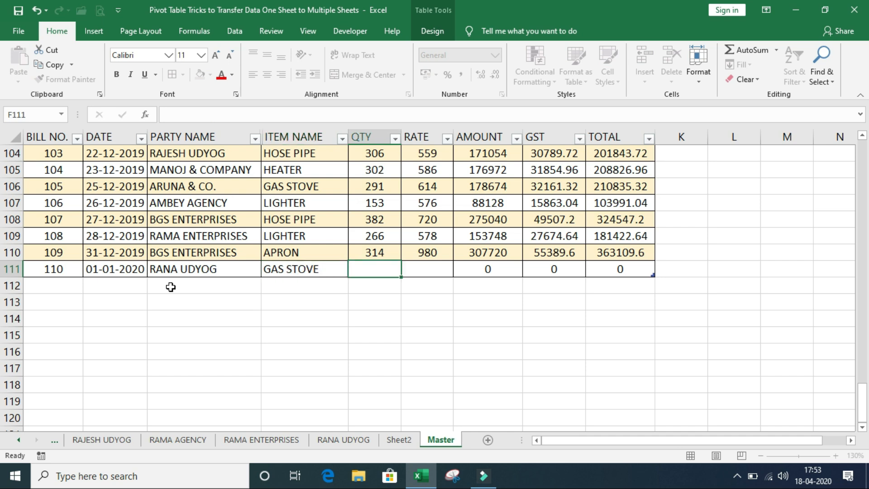
pyautogui.write('10000')
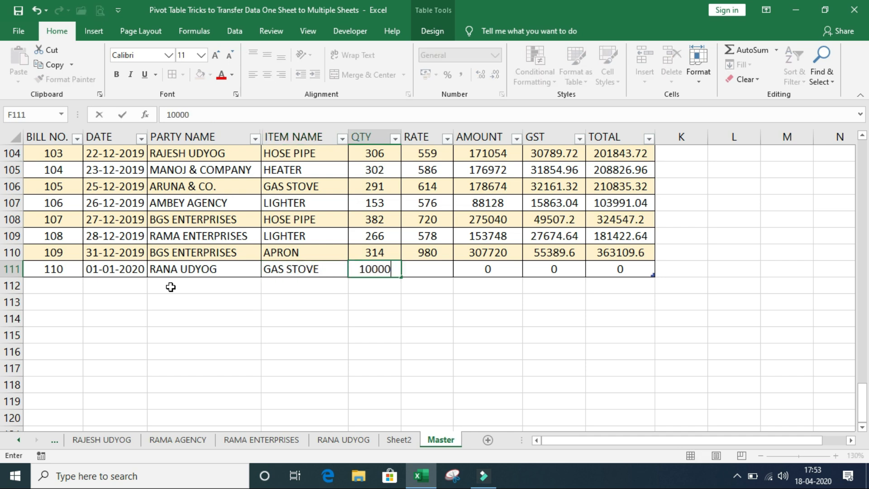
pyautogui.press('Tab')
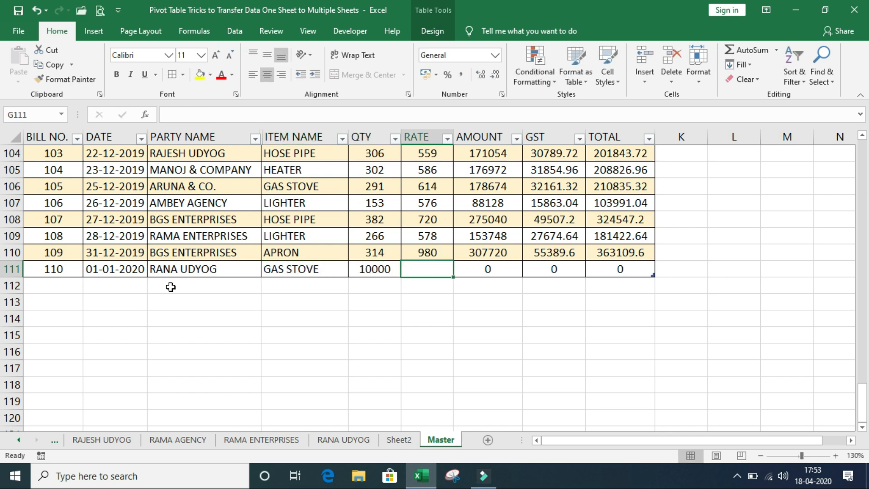
pyautogui.write('950')
pyautogui.press('Tab')
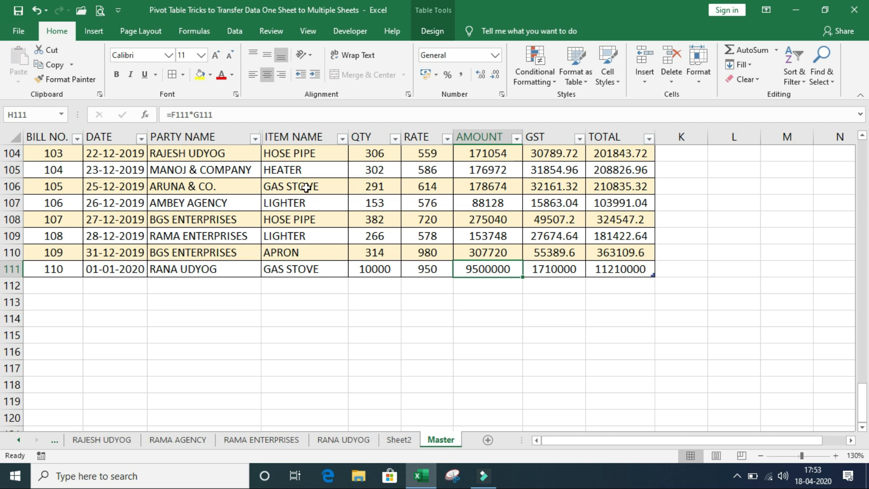
# Refresh the pivot table on the RANA UDYOG sheet
pyautogui.click(342, 442)
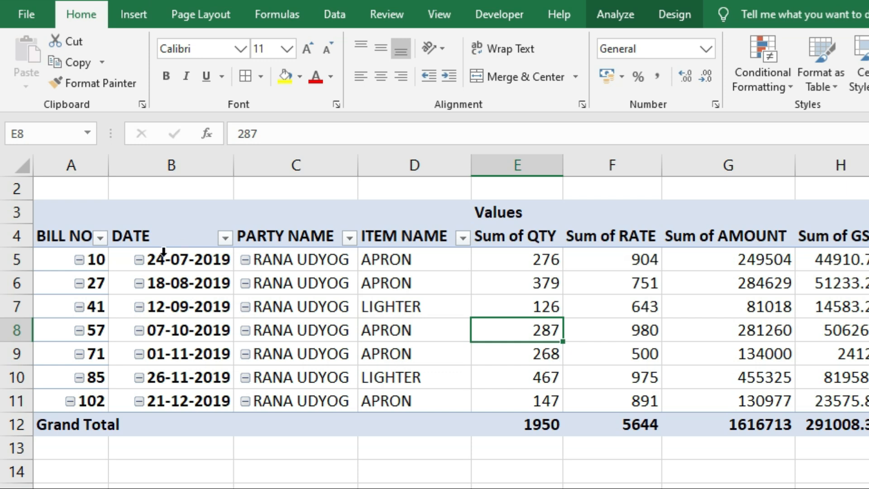
pyautogui.rightClick(436, 329)
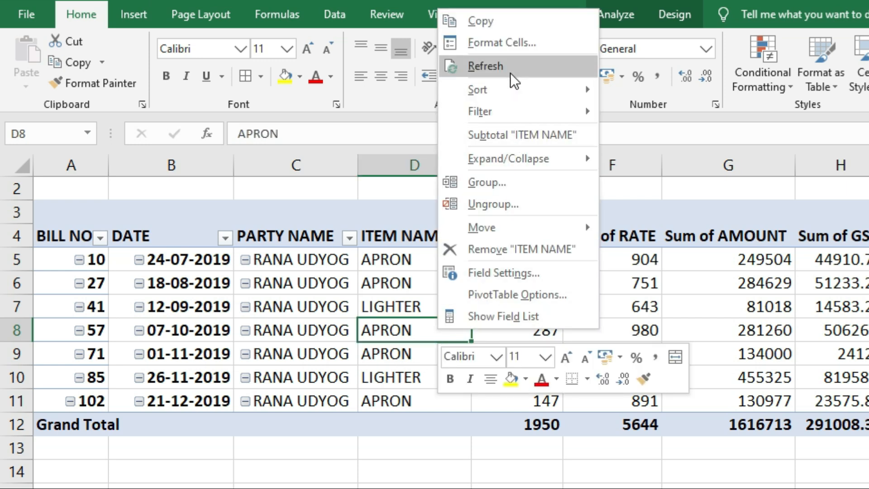
pyautogui.click(543, 67)
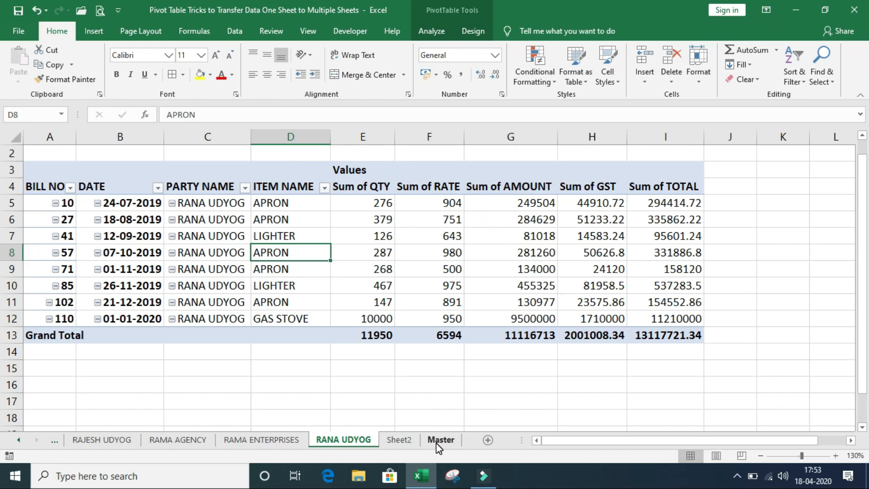
# Start another bill in row 112 of the Master sheet with bill number 111, date 05-01-2020 and party RAMA ENTERPRISES
pyautogui.click(435, 442)
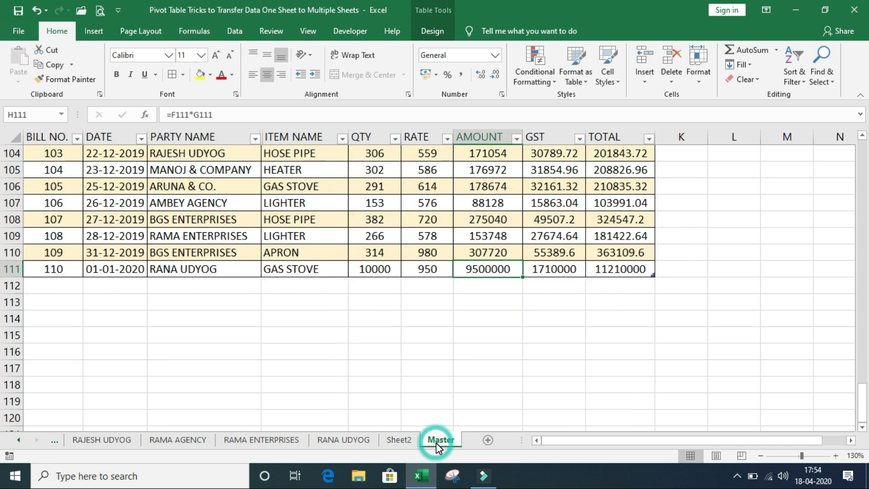
pyautogui.click(65, 287)
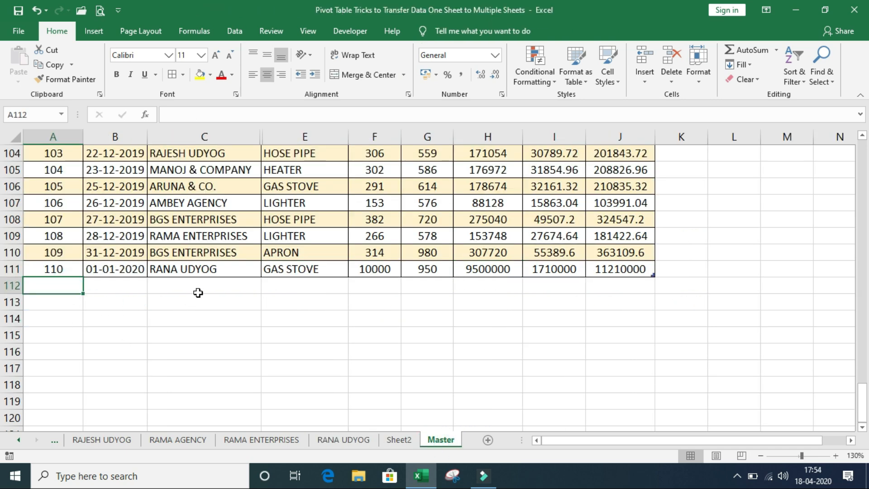
pyautogui.write('111')
pyautogui.press('Tab')
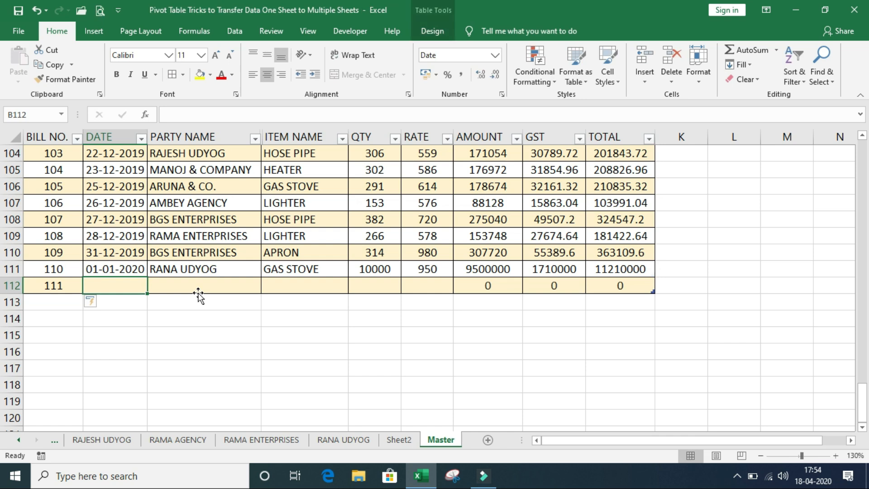
pyautogui.write('5-1-2020')
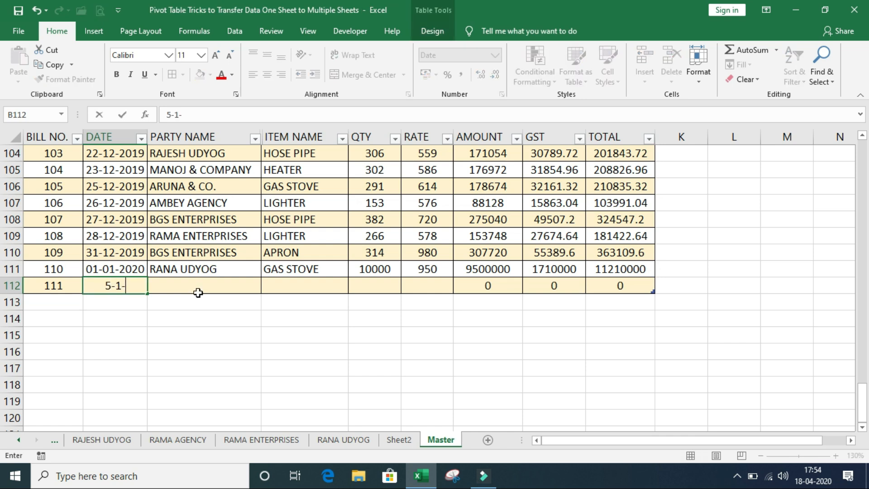
pyautogui.press('Tab')
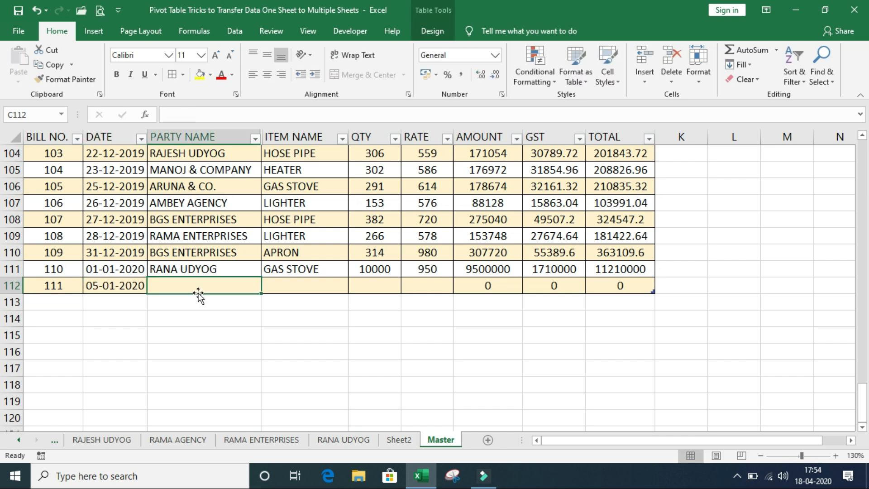
pyautogui.write('RAM')
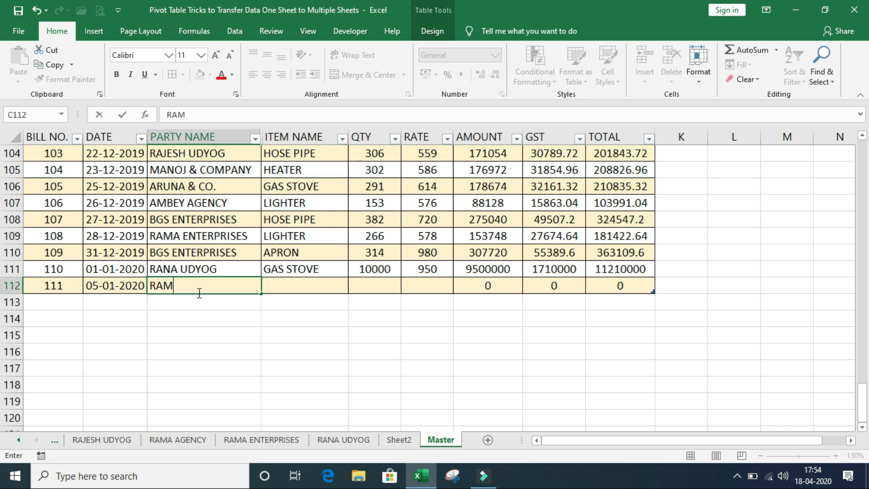
pyautogui.write('A E')
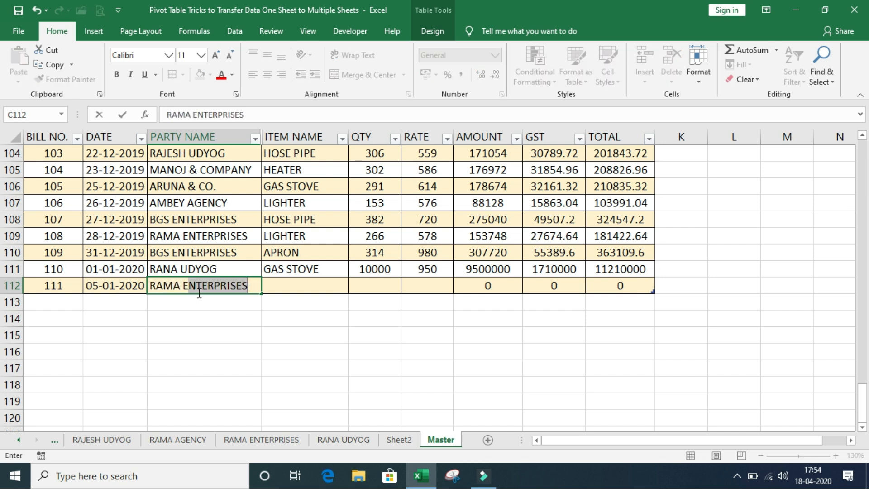
pyautogui.press('Tab')
# Complete the RAMA ENTERPRISES bill in row 112 with item HOSE PIPE, quantity 100000 and rate 550
pyautogui.write('HOSE')
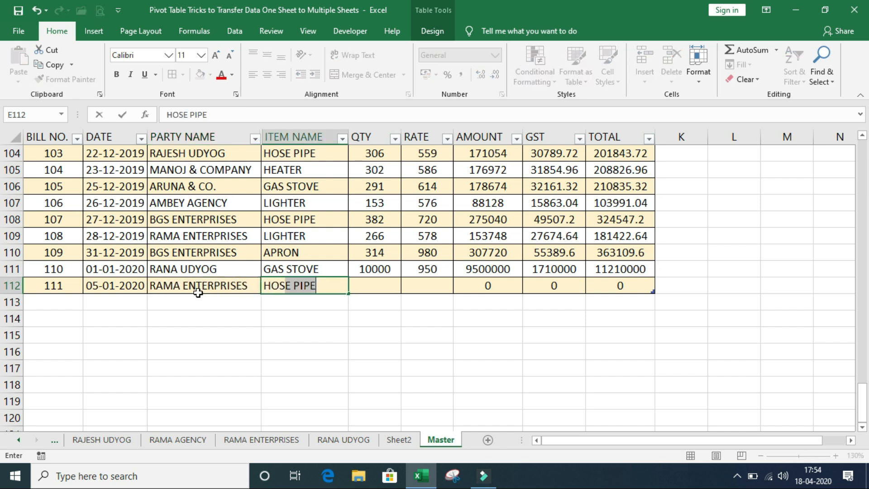
pyautogui.press('Tab')
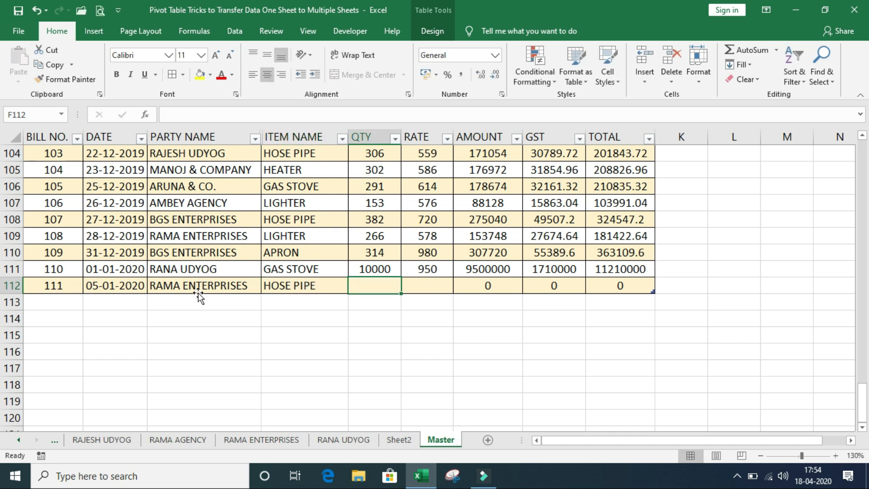
pyautogui.write('100000')
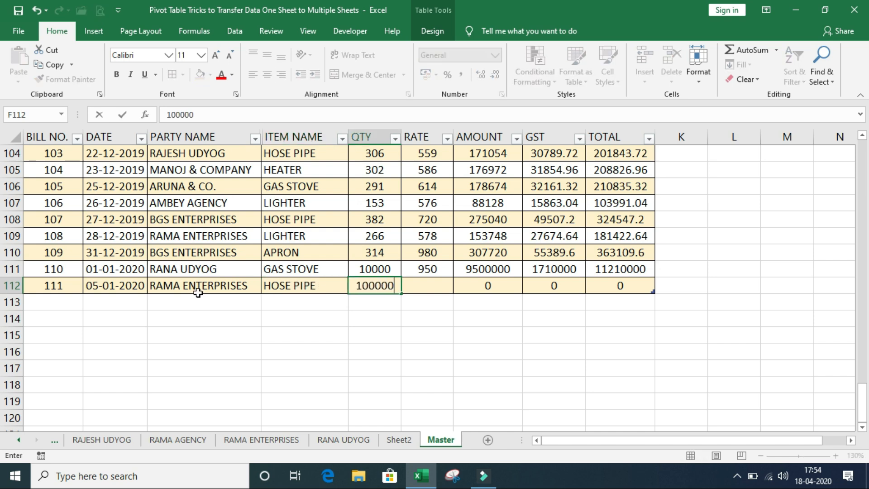
pyautogui.press('Tab')
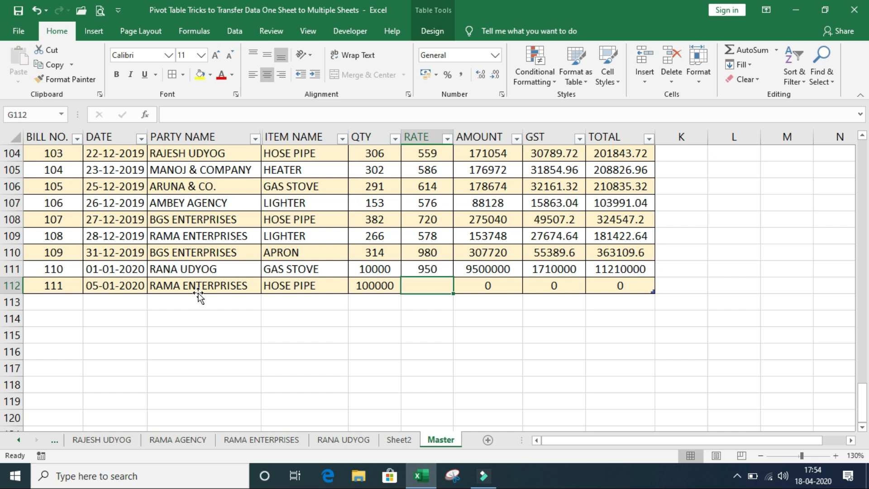
pyautogui.write('550')
pyautogui.press('Tab')
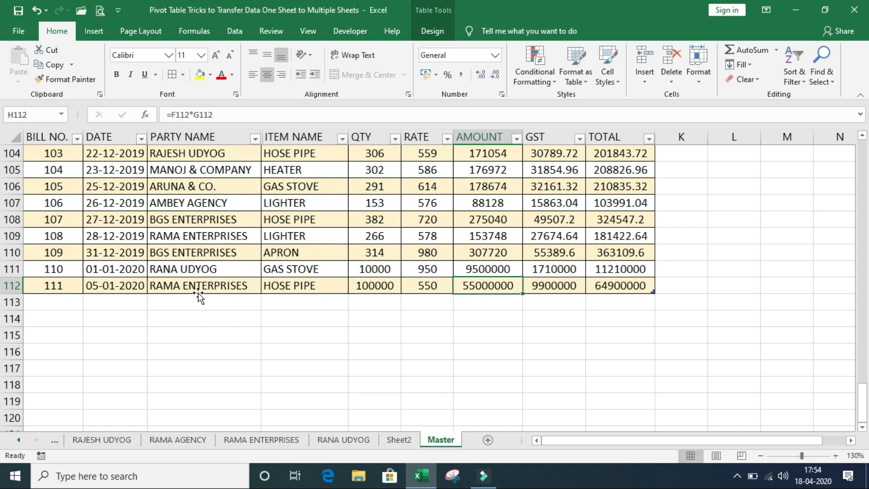
# Refresh the pivot table on the RAMA ENTERPRISES sheet
pyautogui.click(245, 440)
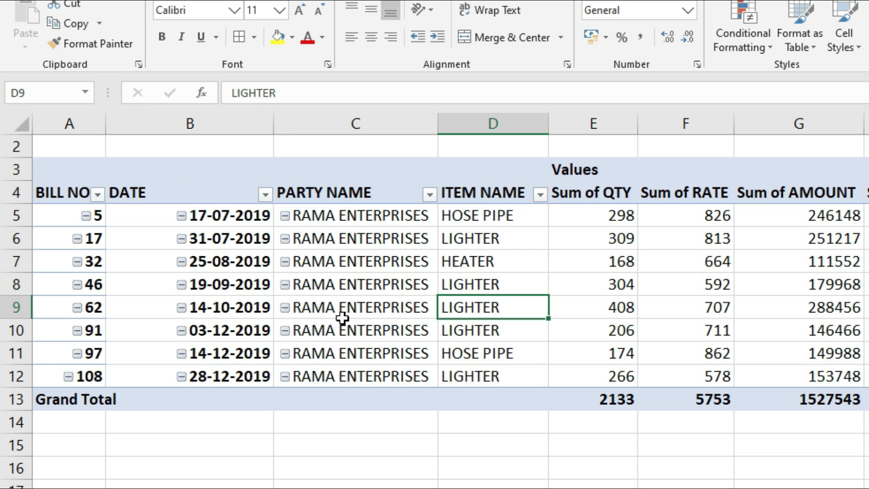
pyautogui.click(335, 239)
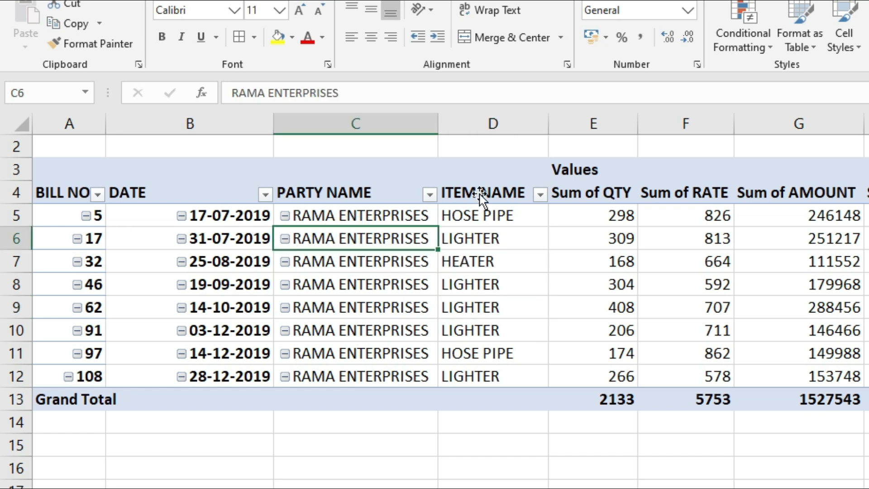
pyautogui.rightClick(361, 239)
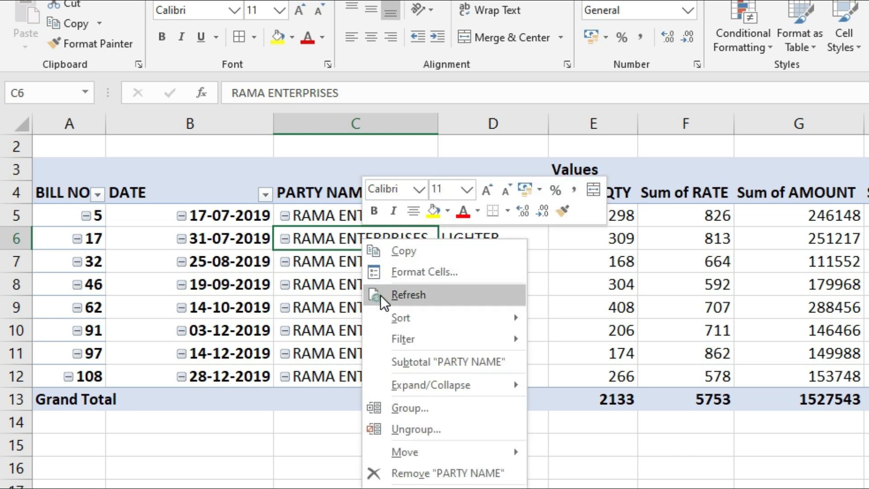
pyautogui.click(464, 294)
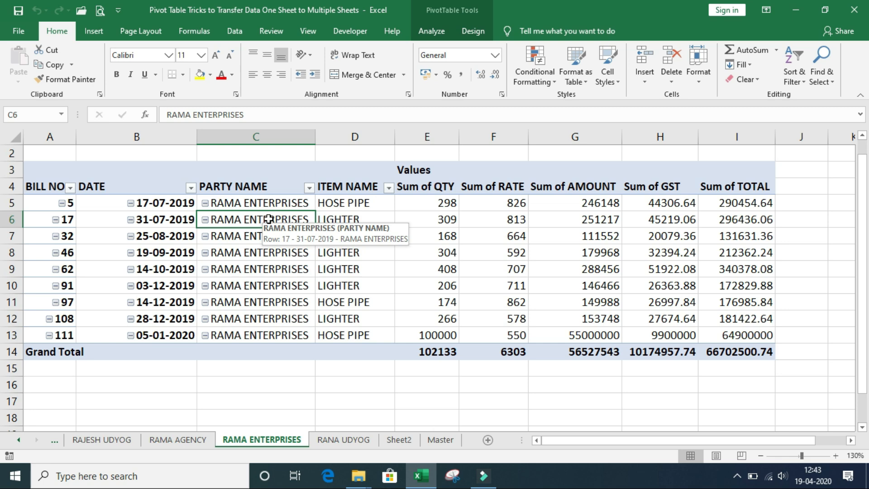
# Compare the newest bill rows on the Master sheet with those on the RAMA ENTERPRISES sheet
pyautogui.rightClick(268, 219)
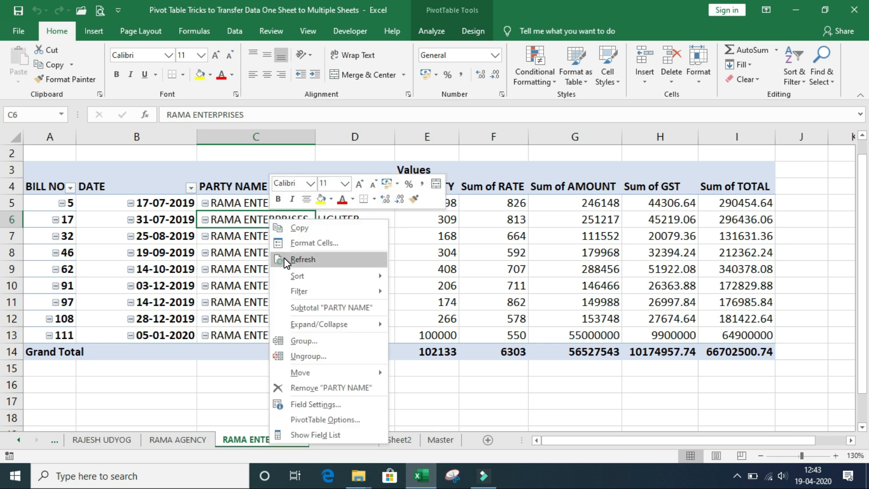
pyautogui.click(240, 269)
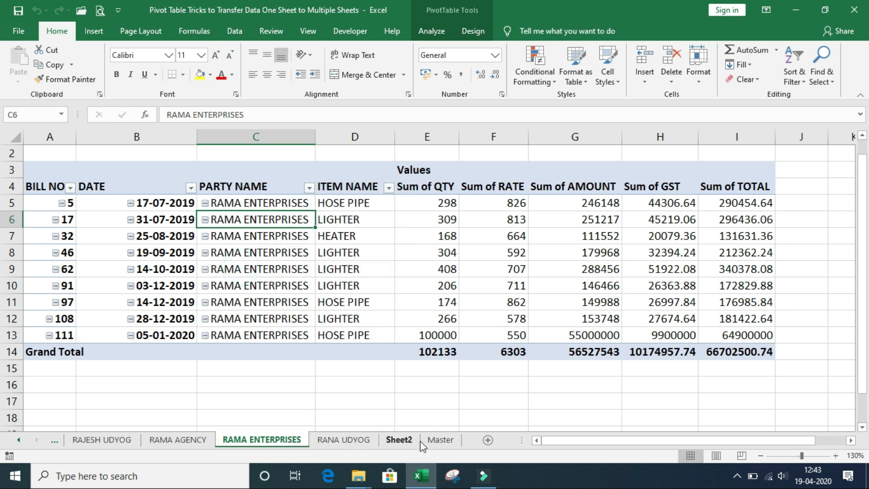
pyautogui.click(441, 439)
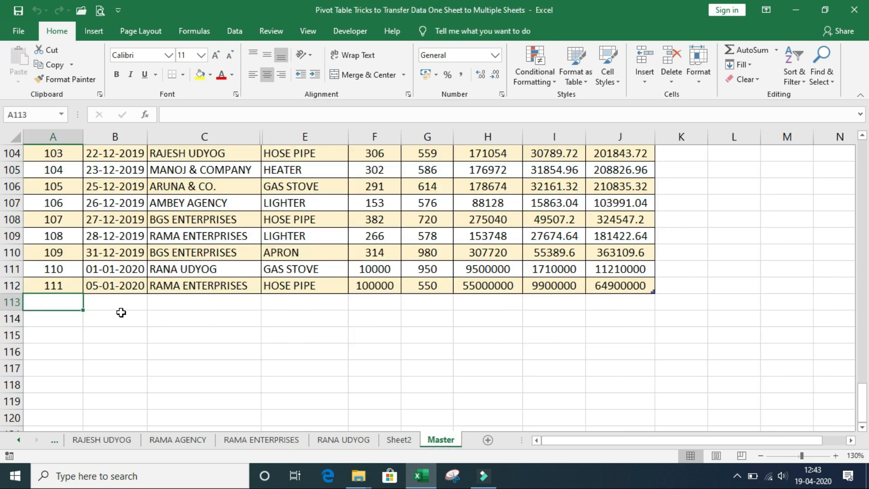
pyautogui.click(266, 440)
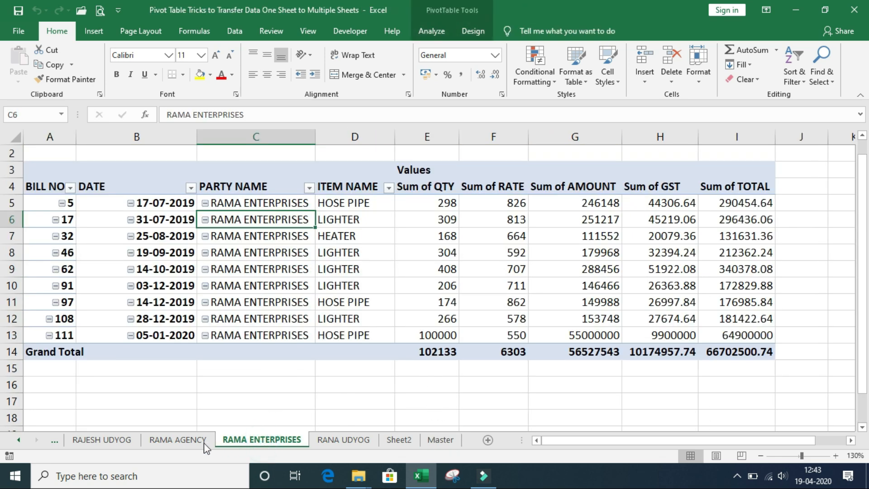
# Open the VBA code window of the Master sheet
pyautogui.rightClick(244, 218)
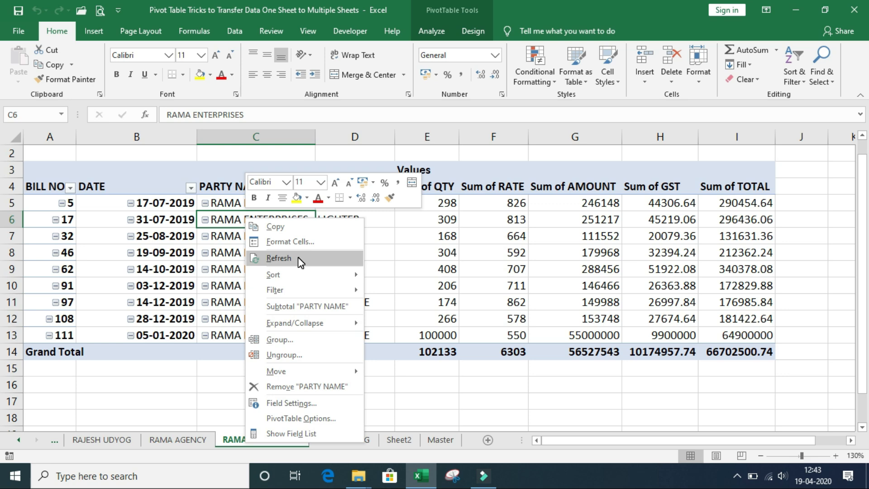
pyautogui.click(433, 441)
pyautogui.click(433, 441)
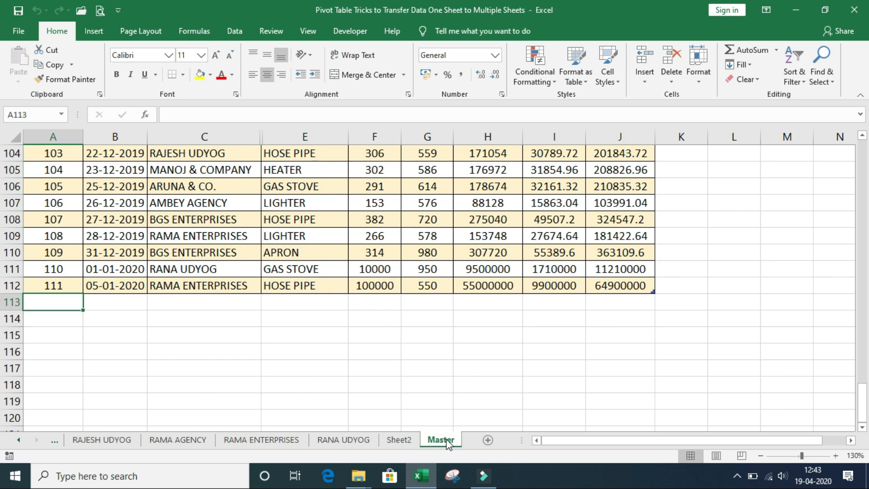
pyautogui.rightClick(446, 439)
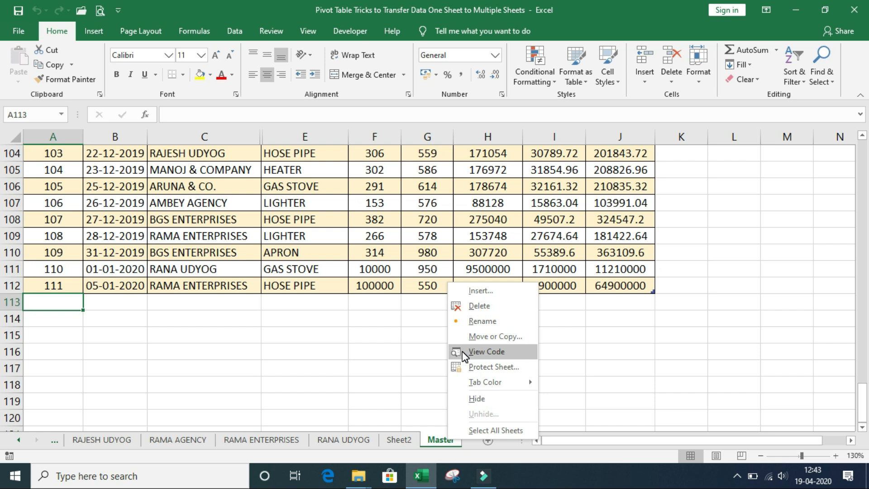
pyautogui.click(518, 350)
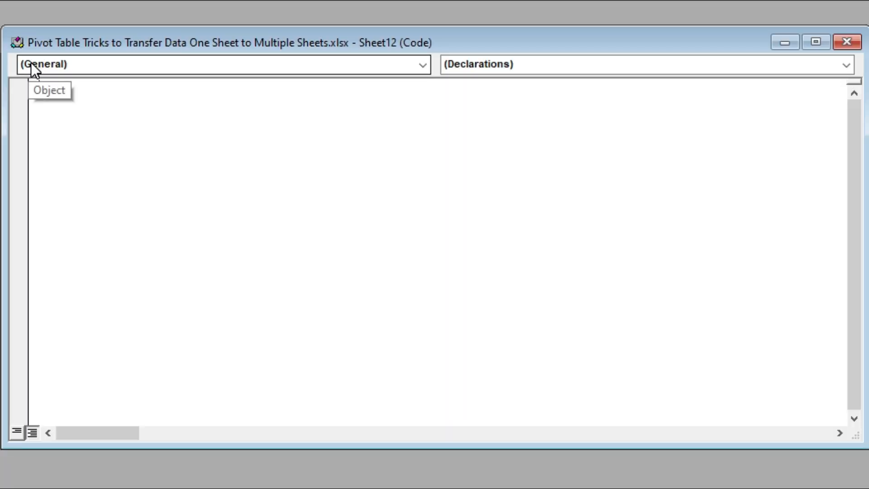
# Create a Worksheet Change event procedure in the Master sheet's code
pyautogui.click(110, 63)
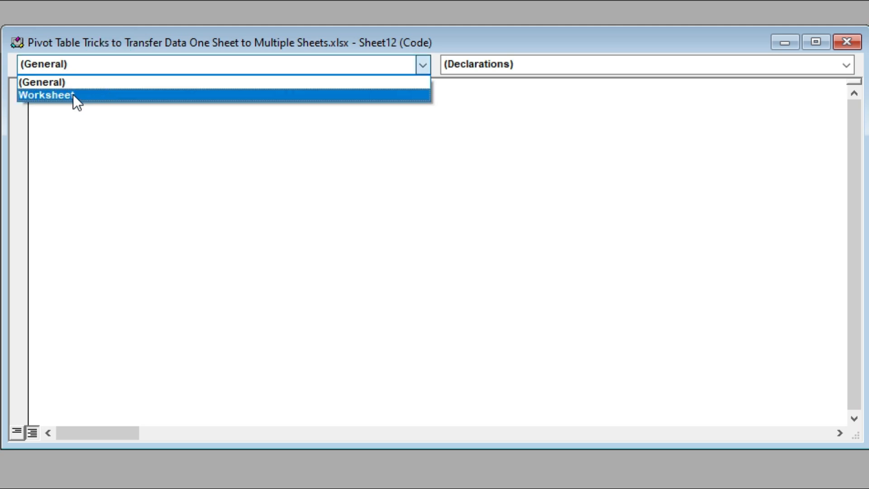
pyautogui.click(113, 95)
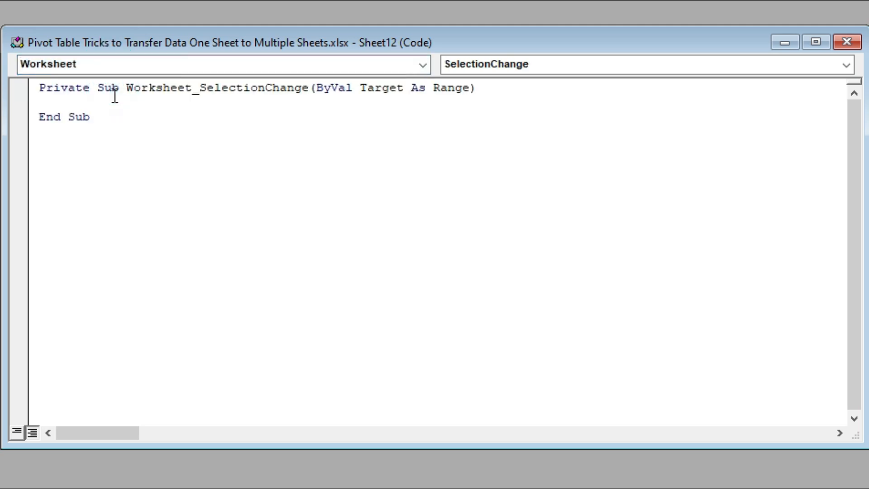
pyautogui.click(549, 63)
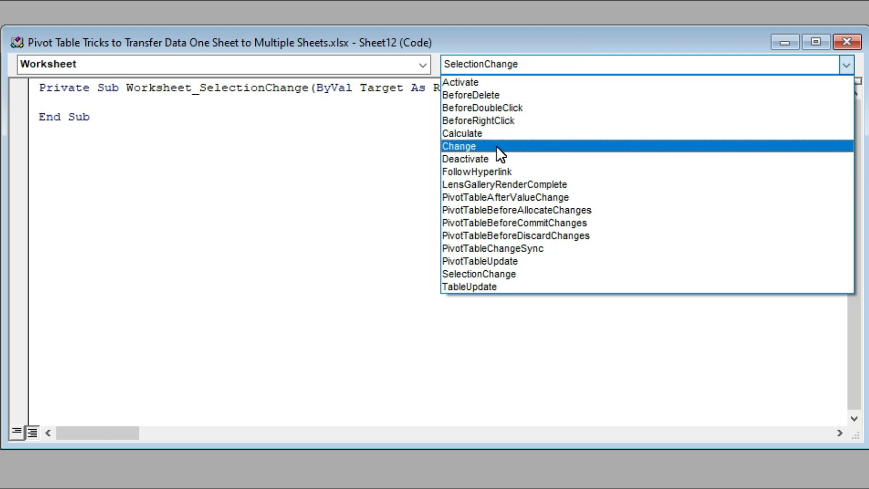
pyautogui.click(496, 146)
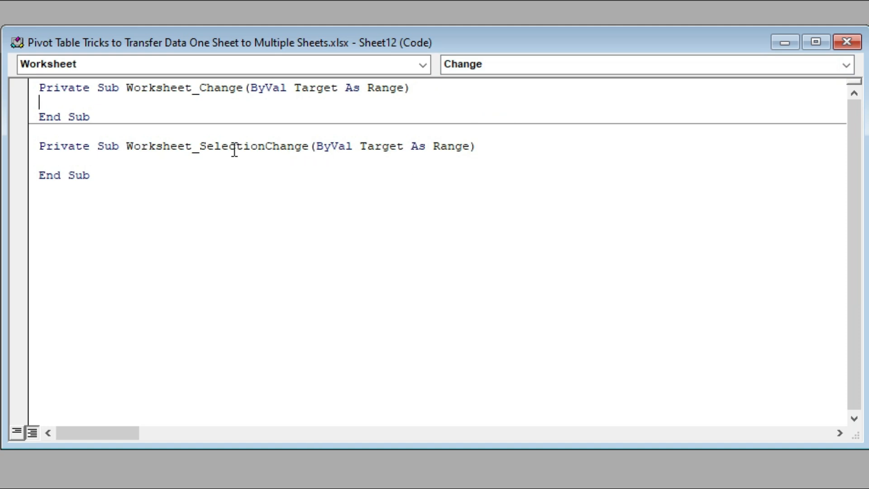
# Delete the empty Worksheet_SelectionChange procedure from the Master sheet's code
pyautogui.click(127, 145)
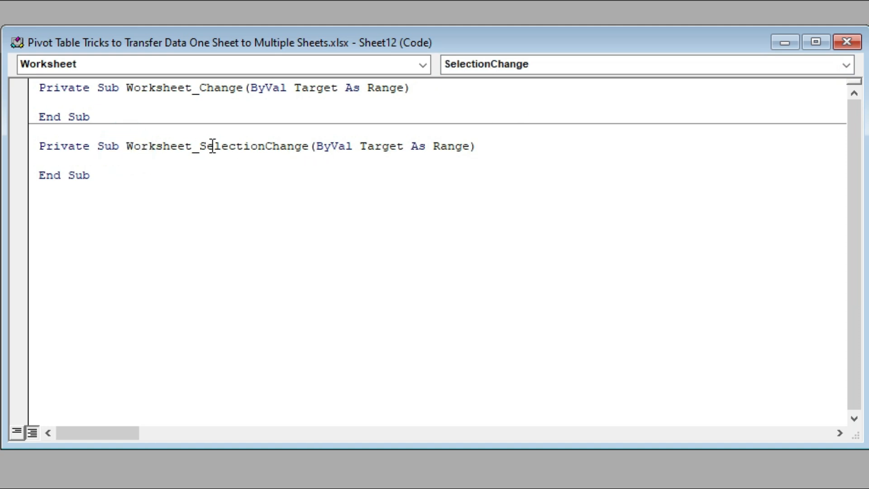
pyautogui.moveTo(198, 147); pyautogui.dragTo(324, 148)
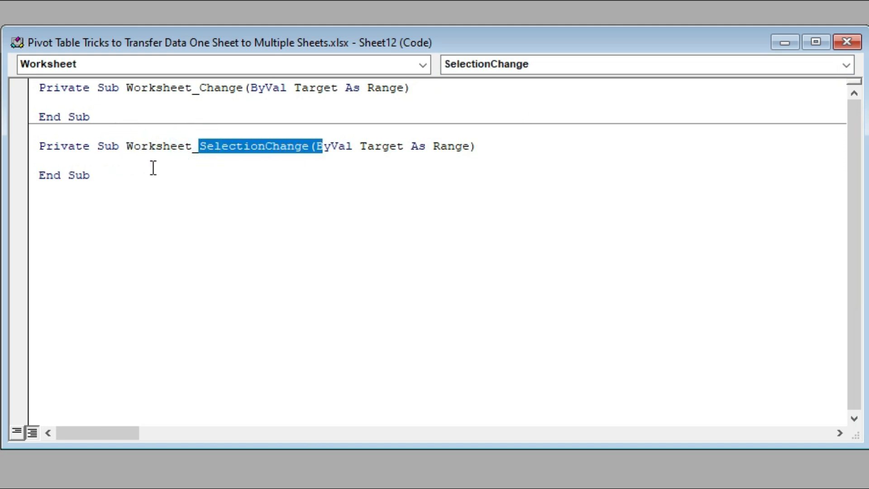
pyautogui.moveTo(128, 181); pyautogui.dragTo(41, 141)
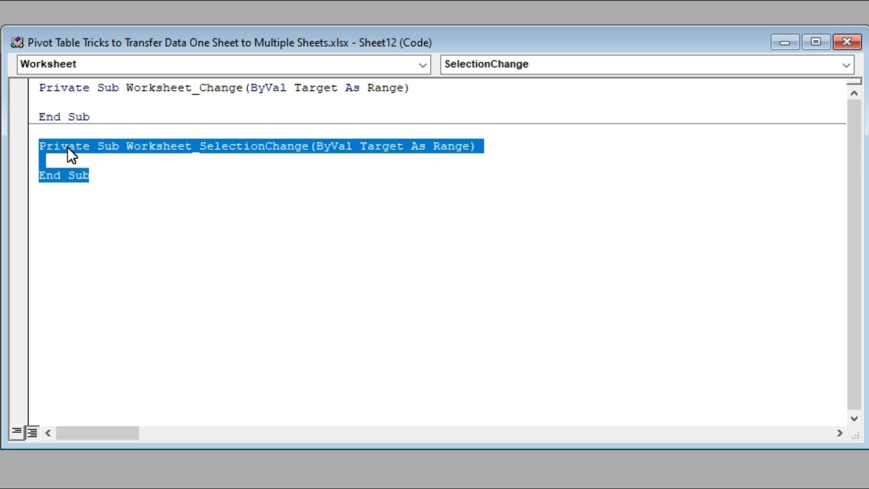
pyautogui.press('Delete')
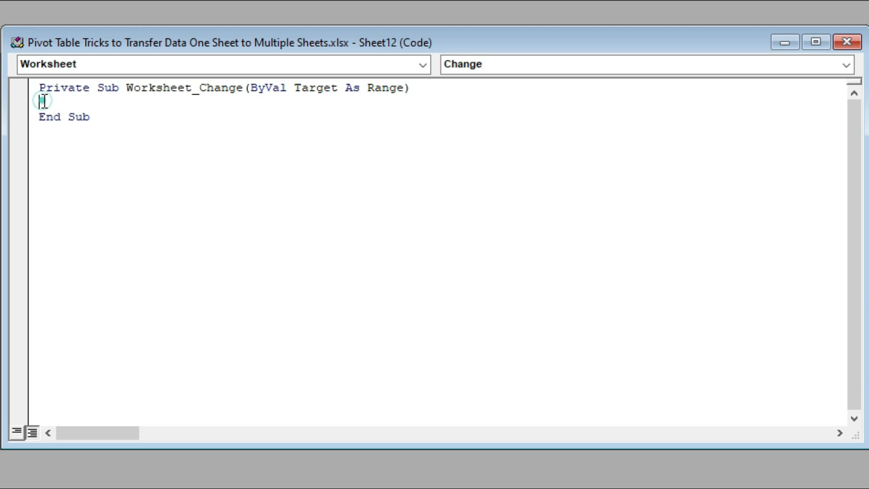
# Add the statement activeworkbook.RefreshAll inside the Worksheet_Change procedure and return to the workbook
pyautogui.press('Return')
pyautogui.press('Return')
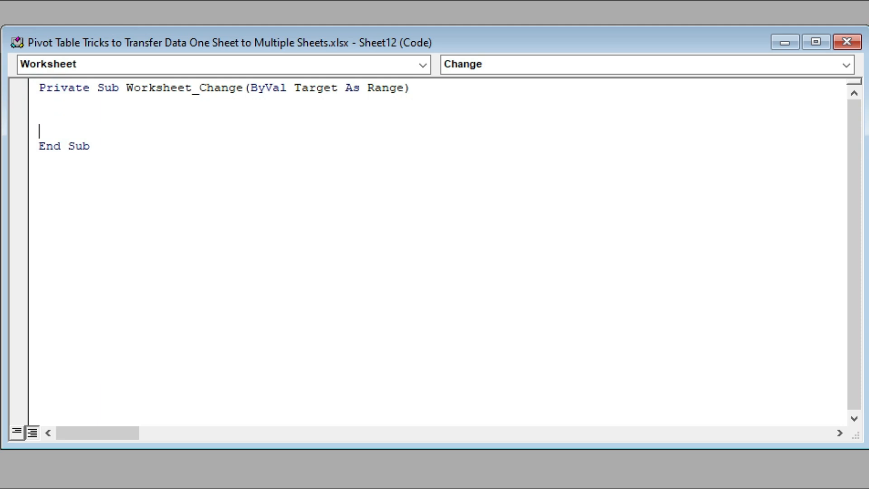
pyautogui.press('Up')
pyautogui.write('activework')
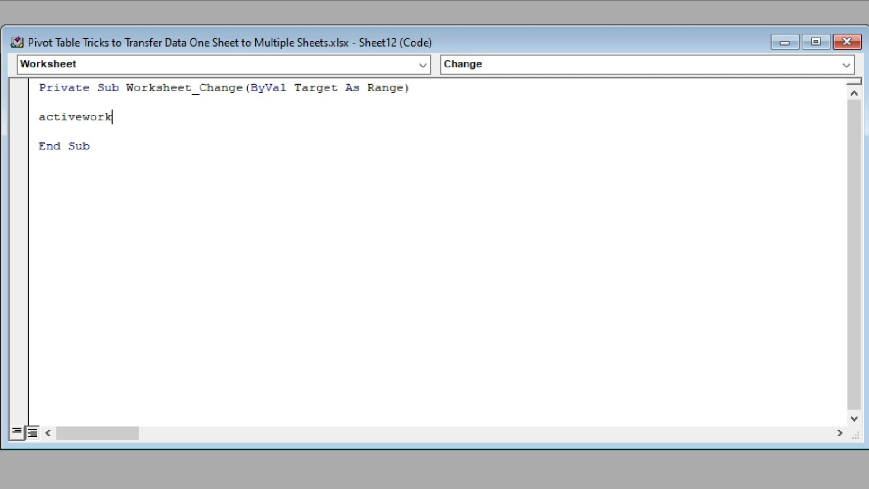
pyautogui.write('book.re')
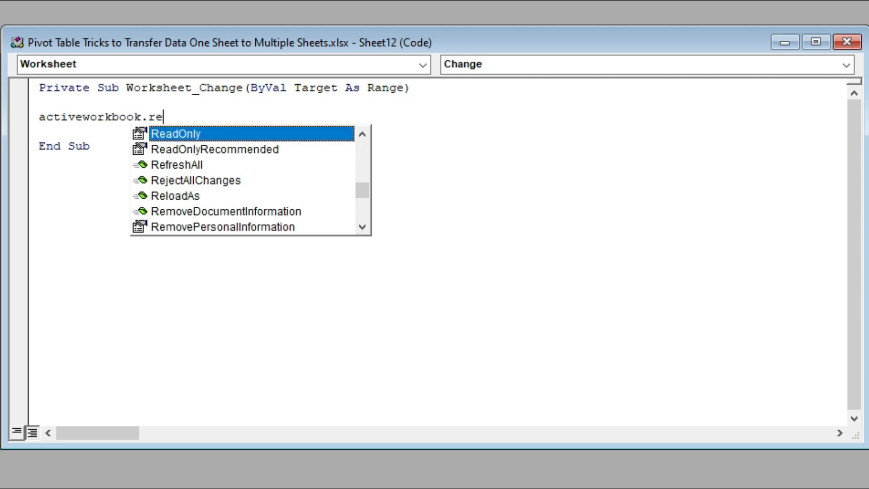
pyautogui.write('fresh')
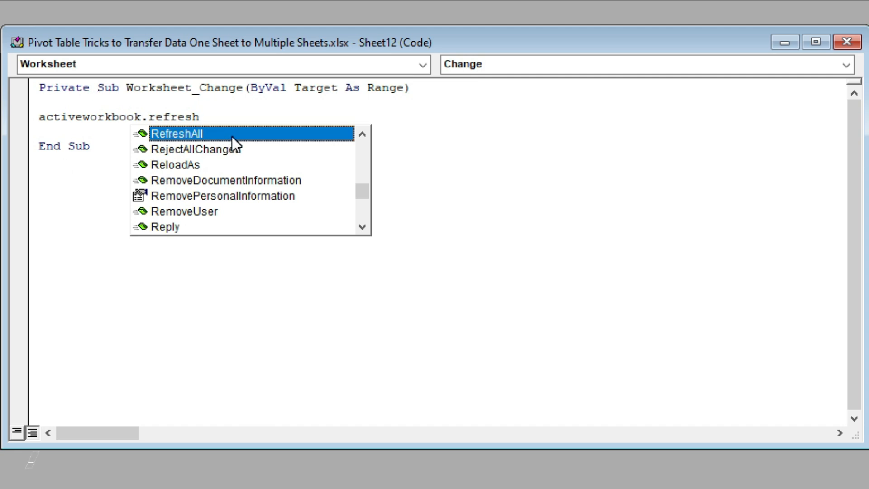
pyautogui.doubleClick(258, 134)
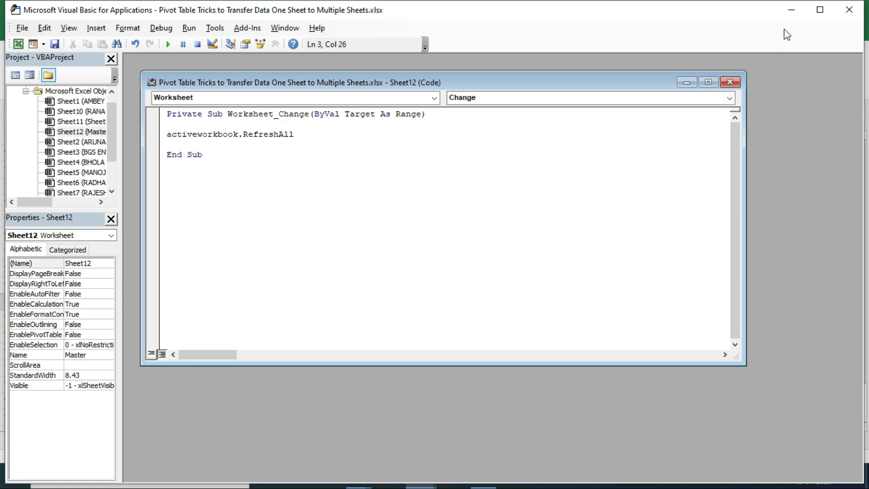
pyautogui.click(791, 10)
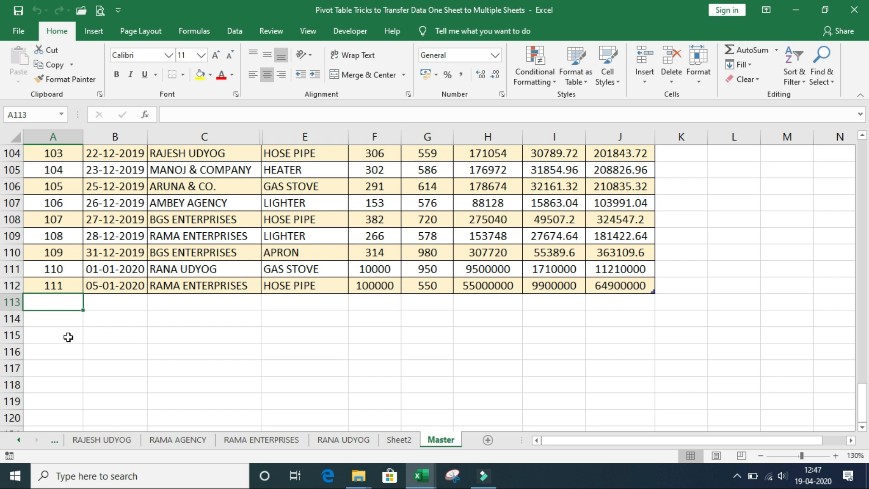
# Start a new bill in row 113 of the Master sheet with bill number 112, date 01-02-2020 and party RAJESH UDYOG
pyautogui.write('112')
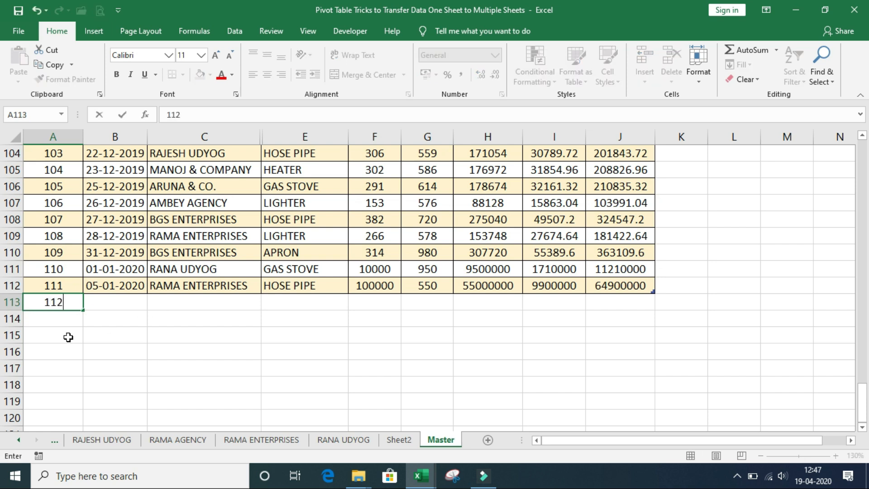
pyautogui.press('Tab')
pyautogui.write('1-2-20')
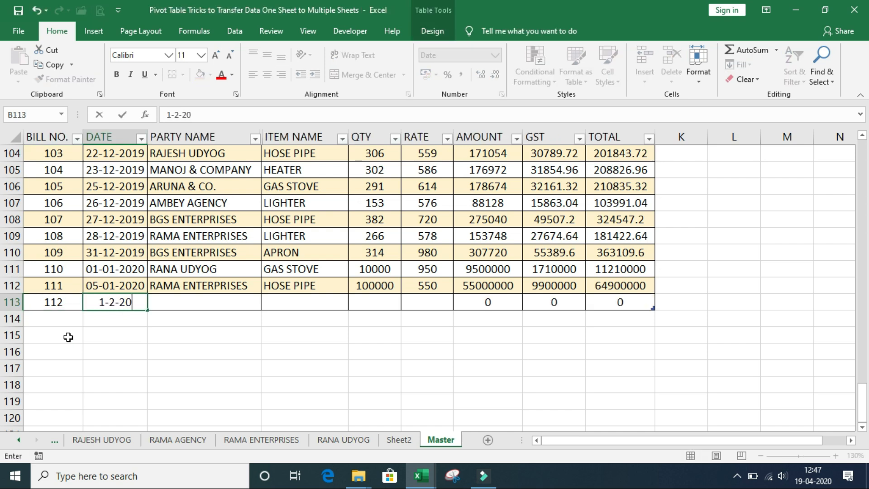
pyautogui.press('Tab')
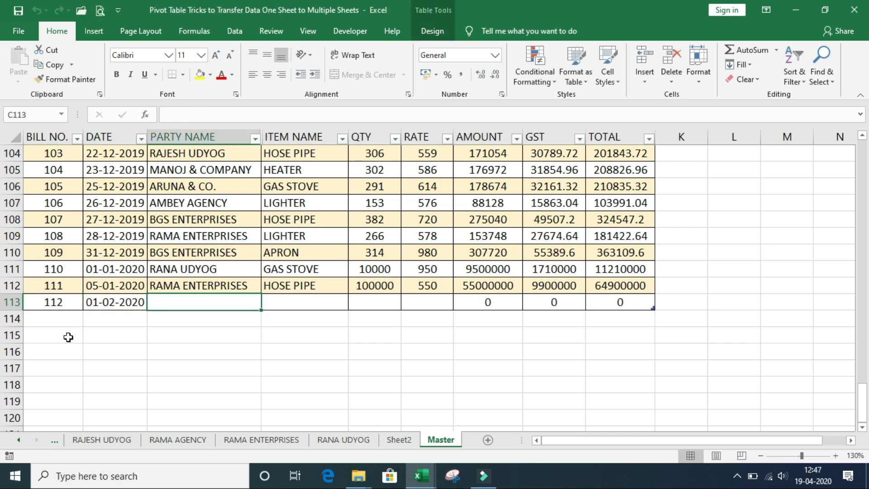
pyautogui.write('RAJESH UDYOG')
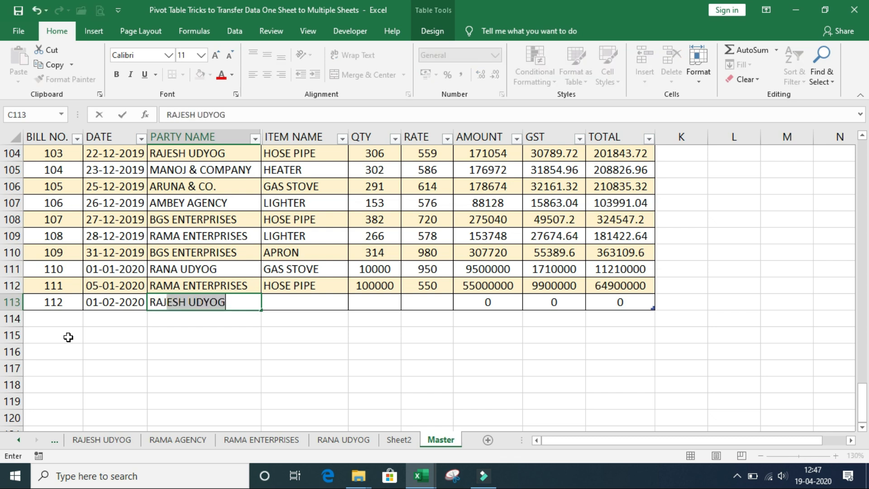
pyautogui.press('Tab')
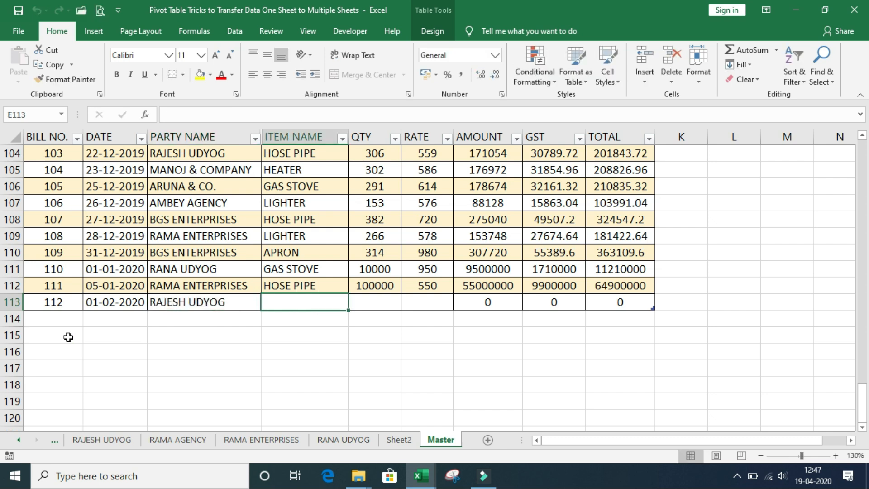
# Complete the RAJESH UDYOG bill in row 113 with item HEATER, quantity 1000 and rate 950
pyautogui.write('HEATER')
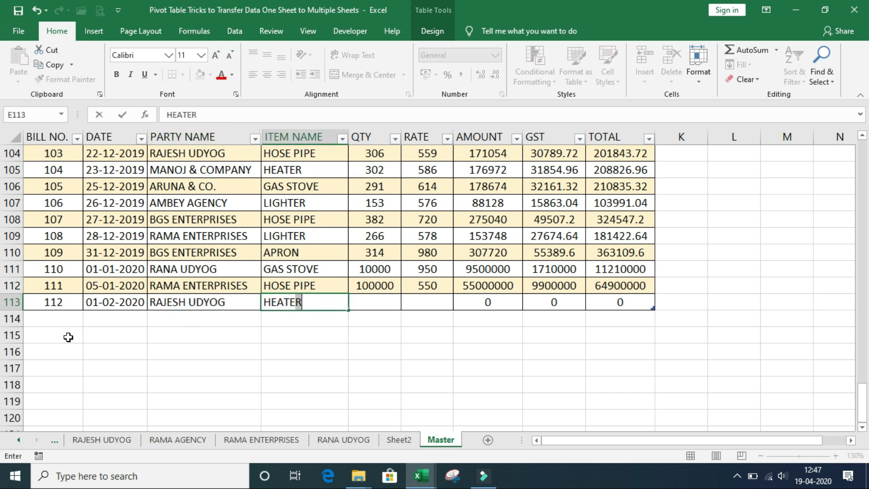
pyautogui.press('Tab')
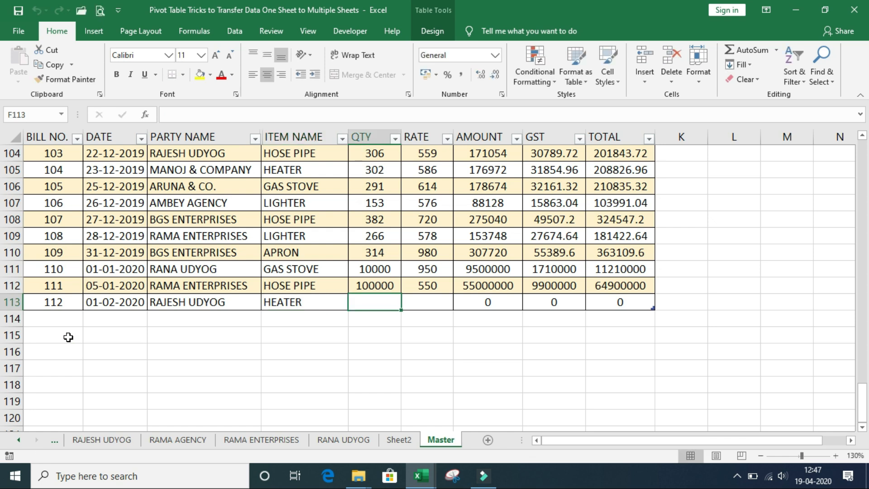
pyautogui.write('1000')
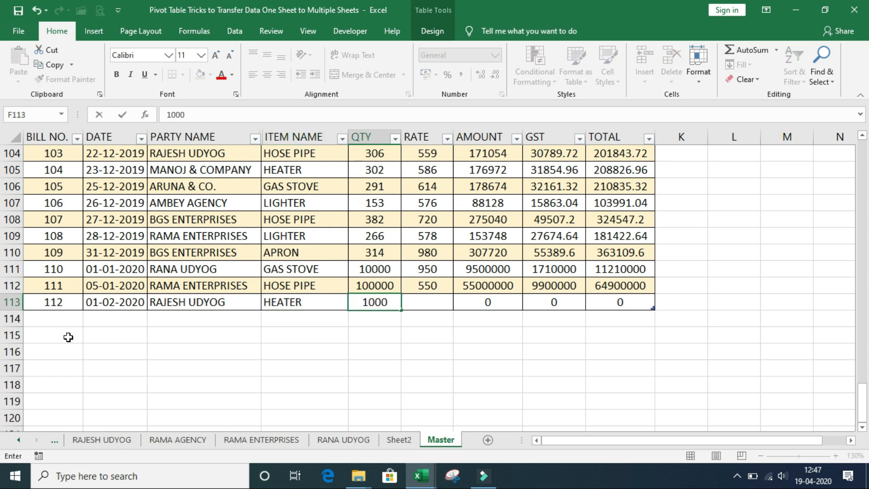
pyautogui.press('Tab')
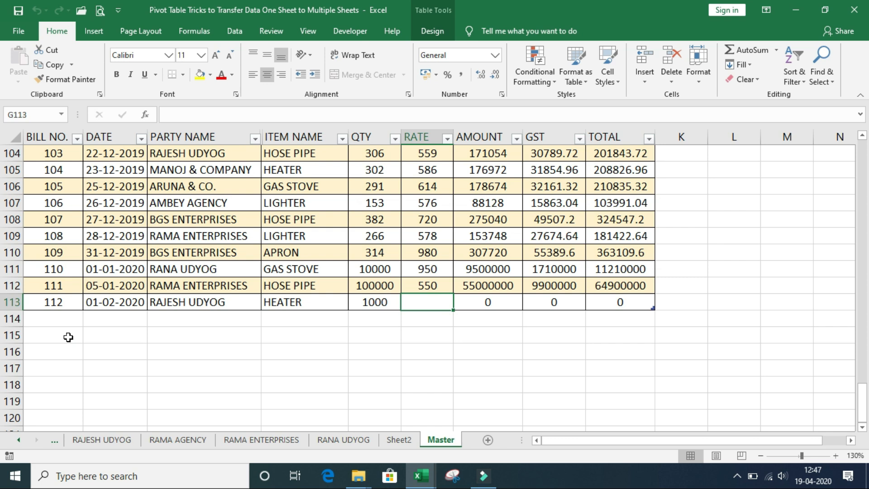
pyautogui.write('950')
pyautogui.press('Tab')
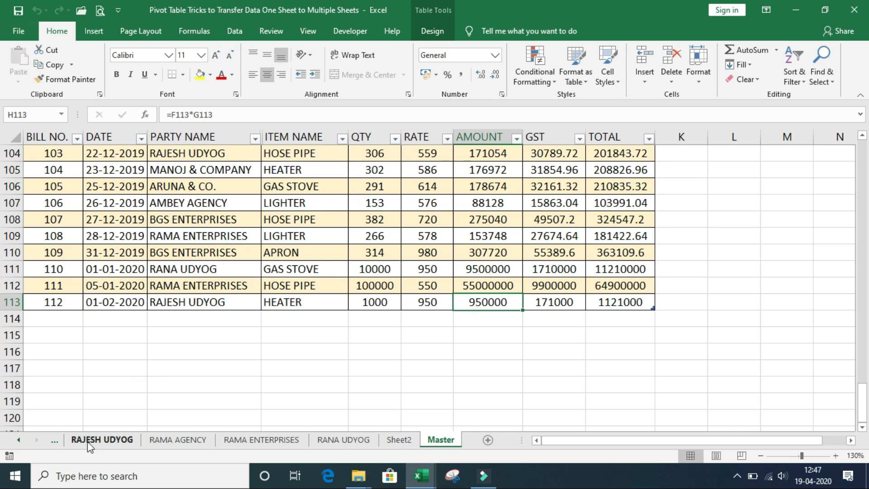
# Check the RAJESH UDYOG sheet for bill 112 and go back to the Master sheet
pyautogui.click(101, 441)
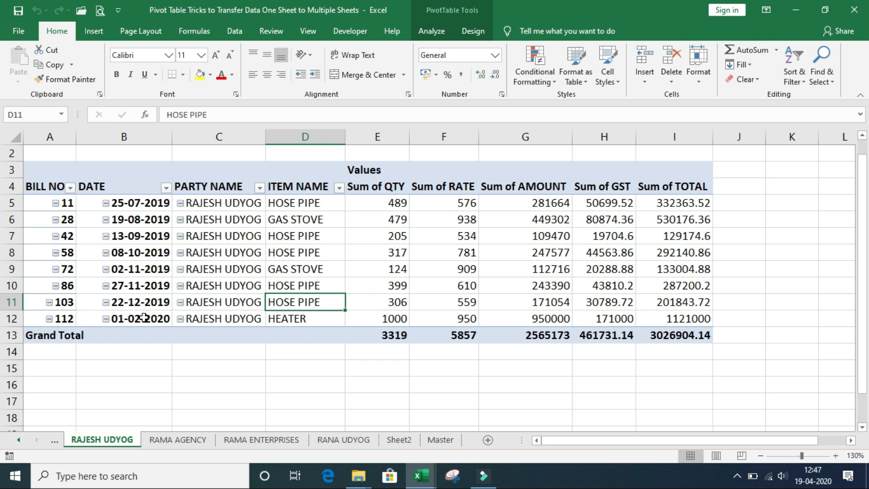
pyautogui.click(11, 319)
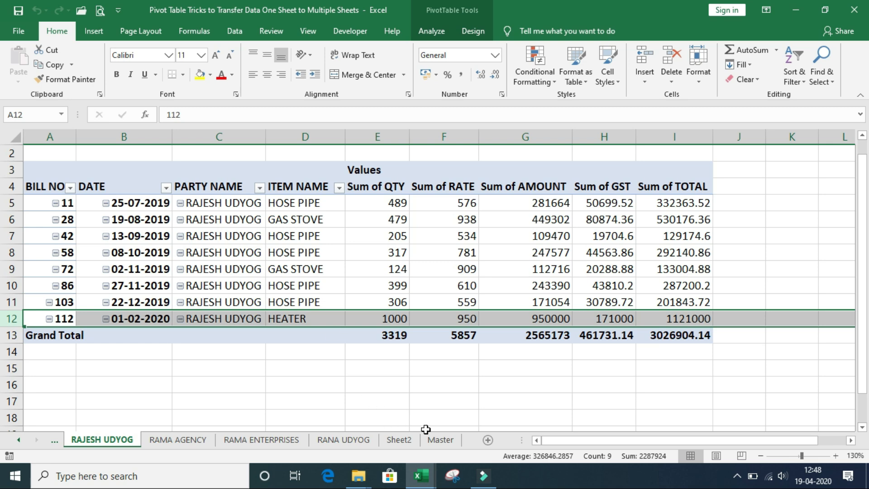
pyautogui.click(438, 441)
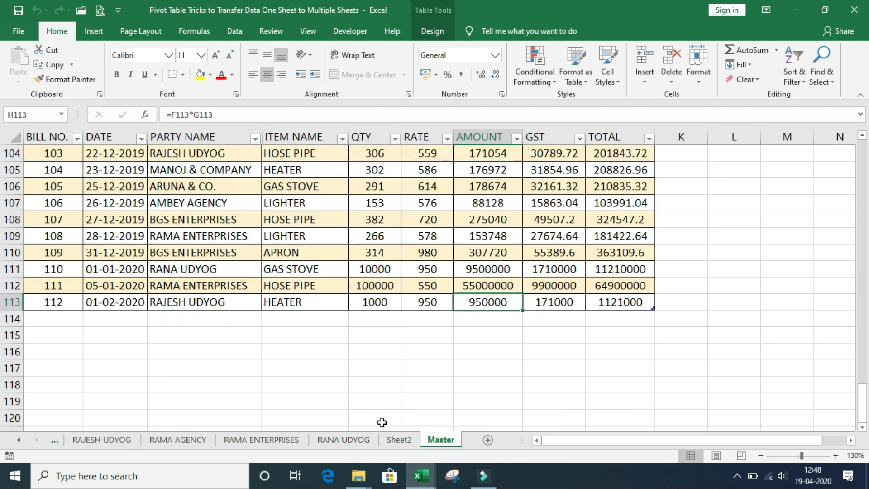
# Start a new bill in row 114 of the Master sheet with bill number 113, date 02-02-2020 and party AMBEY AGENCY
pyautogui.click(47, 316)
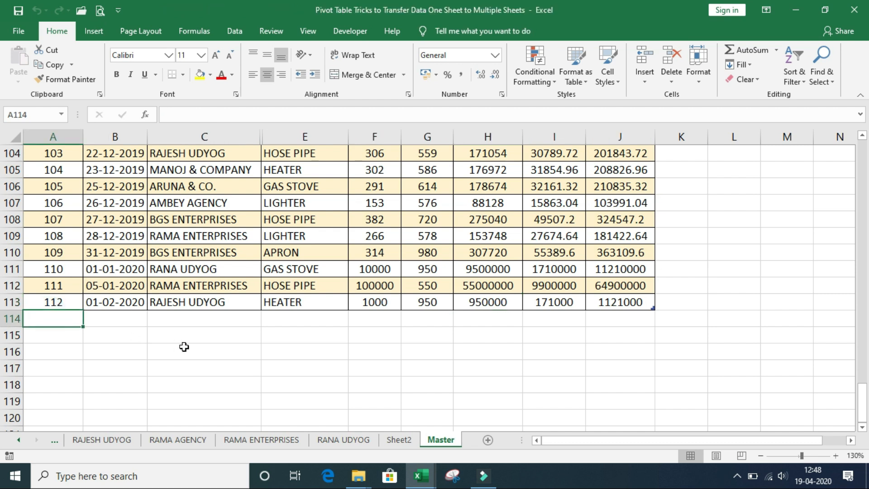
pyautogui.write('113')
pyautogui.press('Tab')
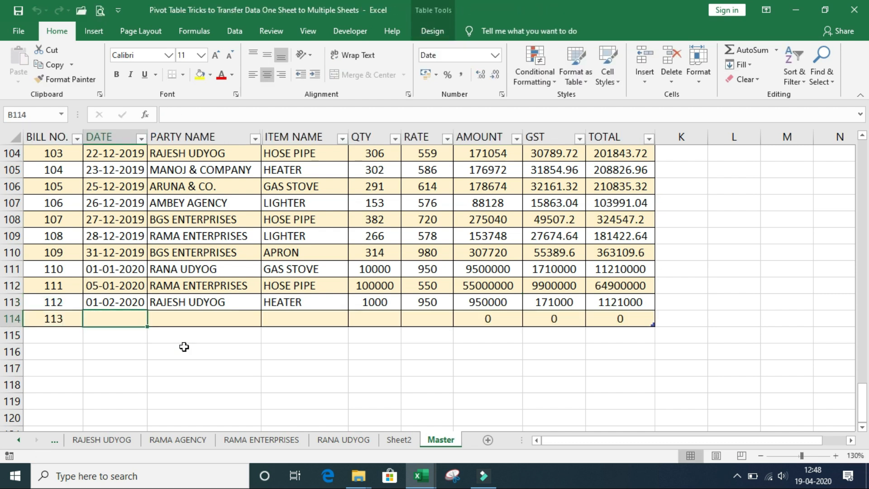
pyautogui.write('2-2-20')
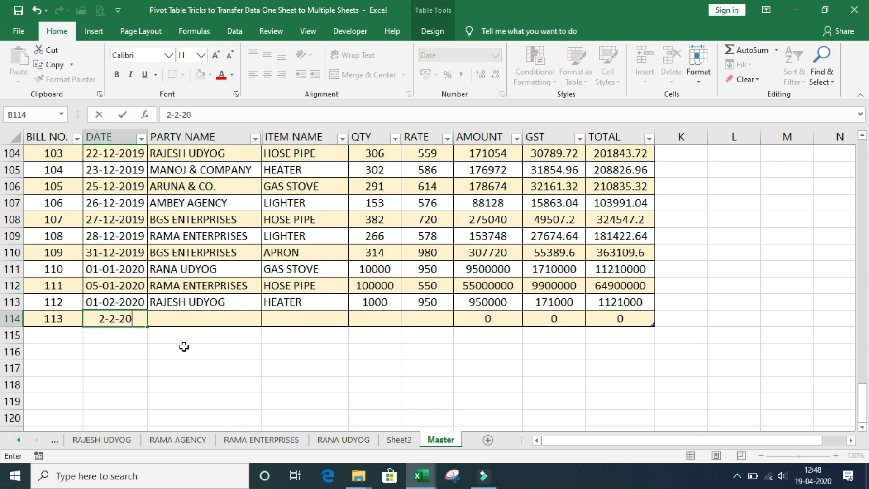
pyautogui.press('Tab')
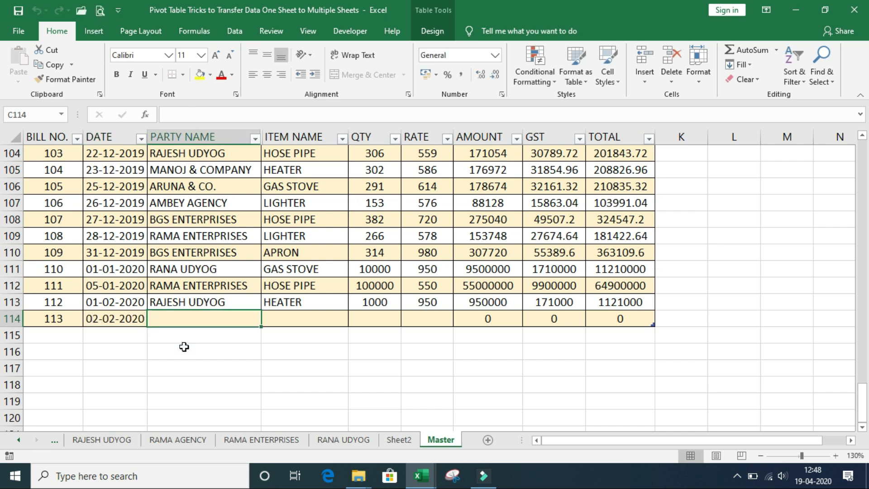
pyautogui.write('AMBEY')
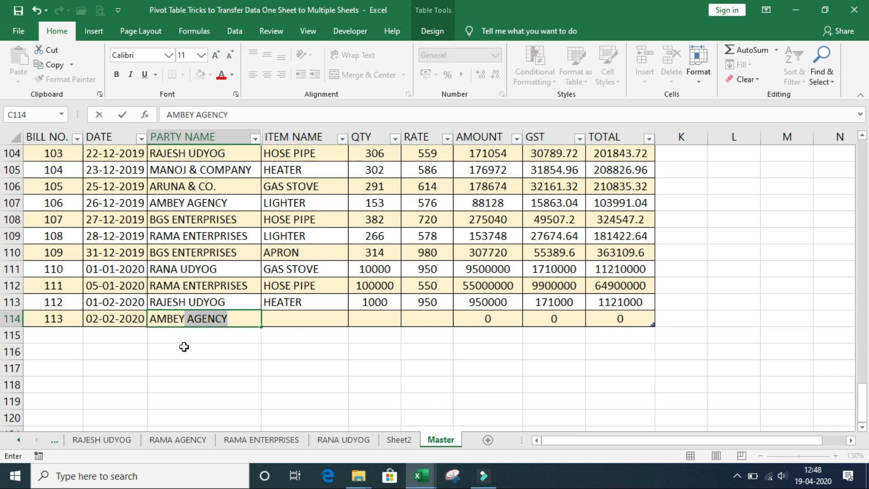
pyautogui.press('Tab')
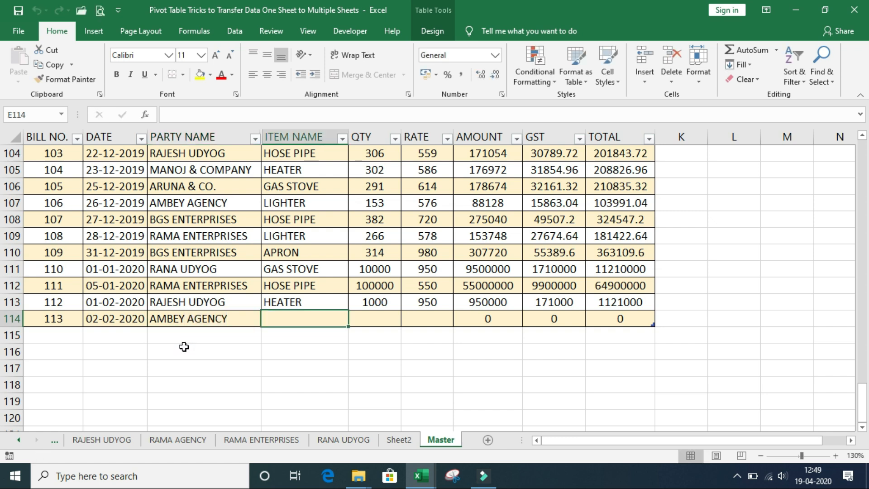
# Complete the AMBEY AGENCY bill in row 114 with item APRON, quantity 50000 and rate 350
pyautogui.write('APRON')
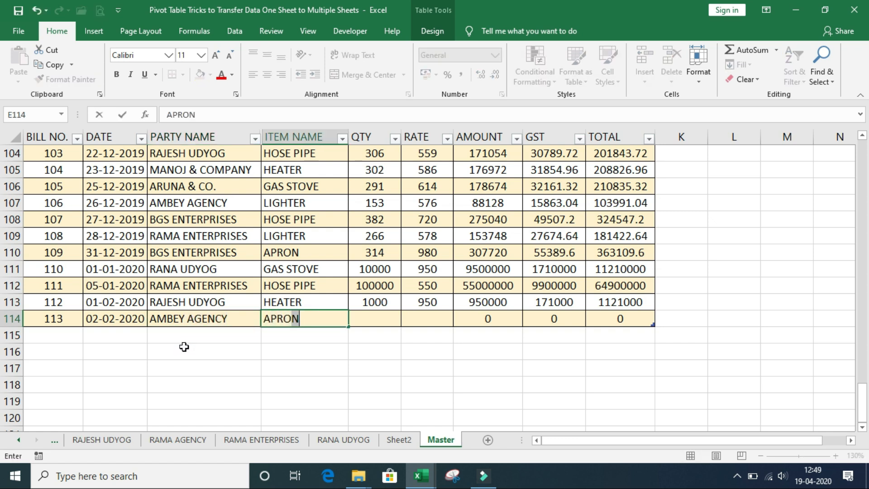
pyautogui.press('Tab')
pyautogui.write('50000')
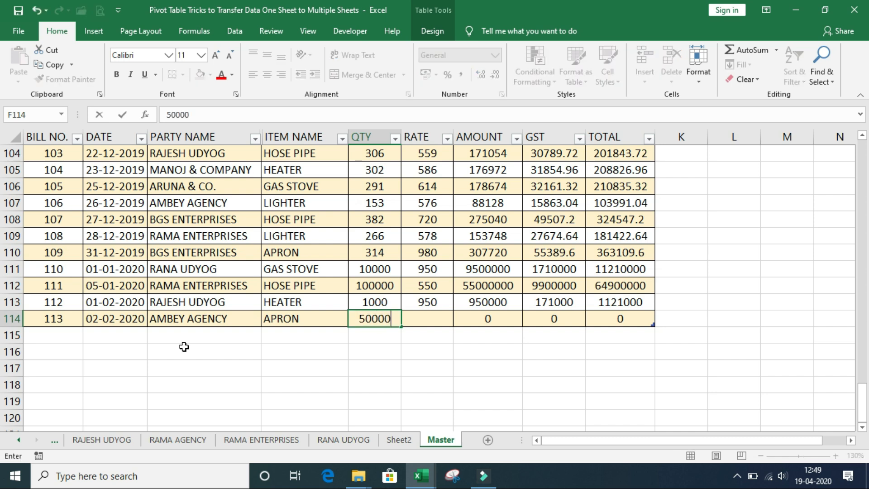
pyautogui.press('Tab')
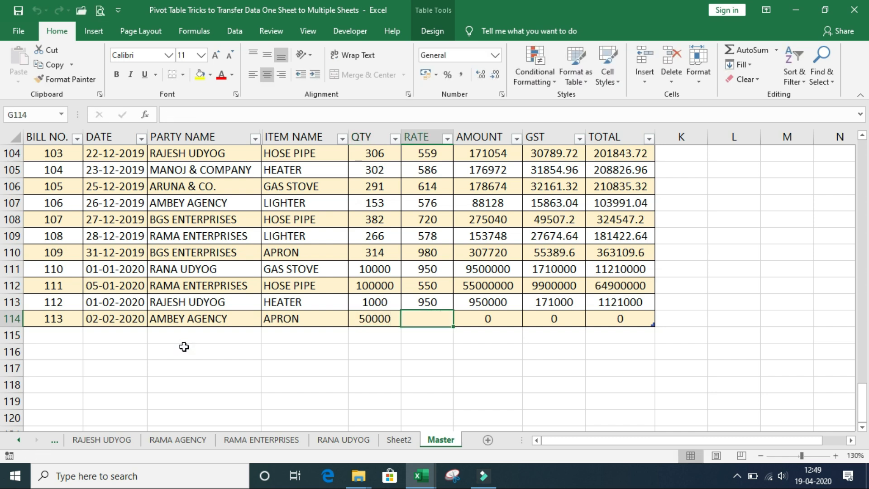
pyautogui.write('350')
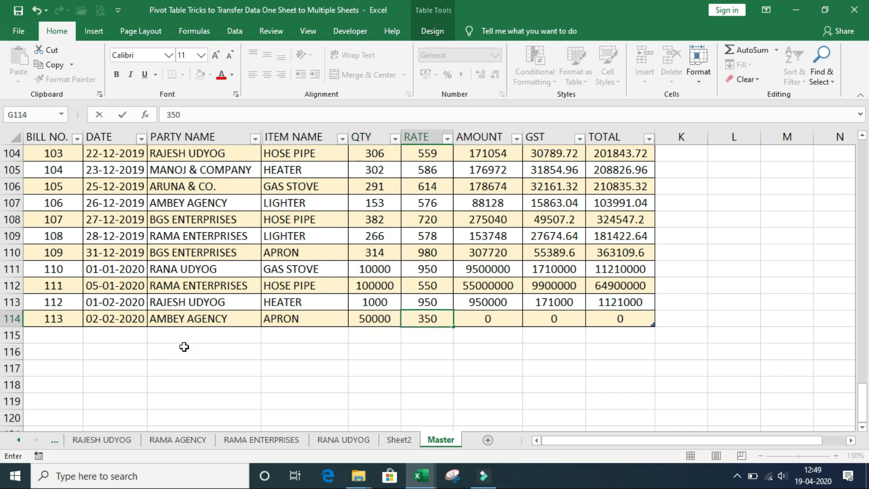
pyautogui.press('Tab')
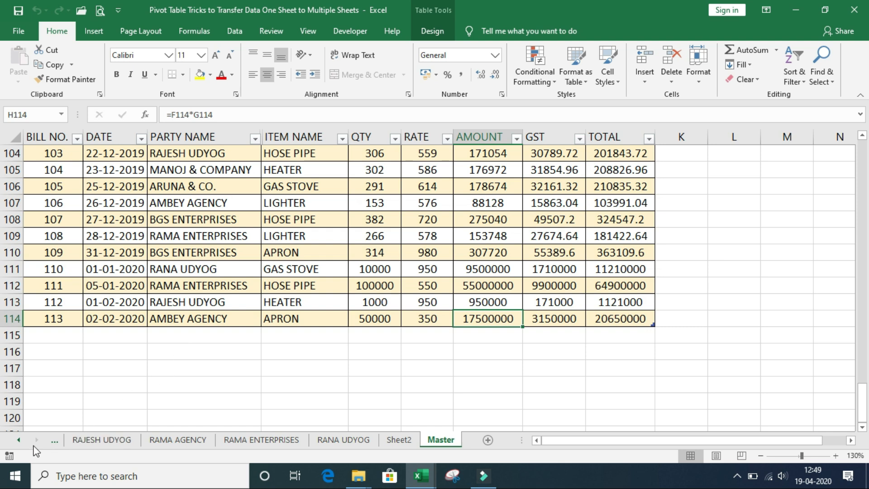
# Check the AMBEY AGENCY sheet for bill 113 and select its row
pyautogui.click(21, 441)
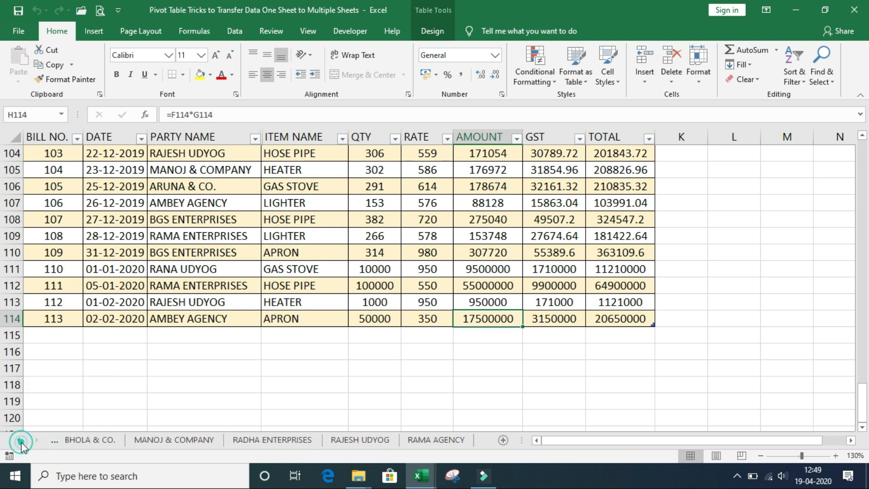
pyautogui.click(21, 442)
pyautogui.click(112, 439)
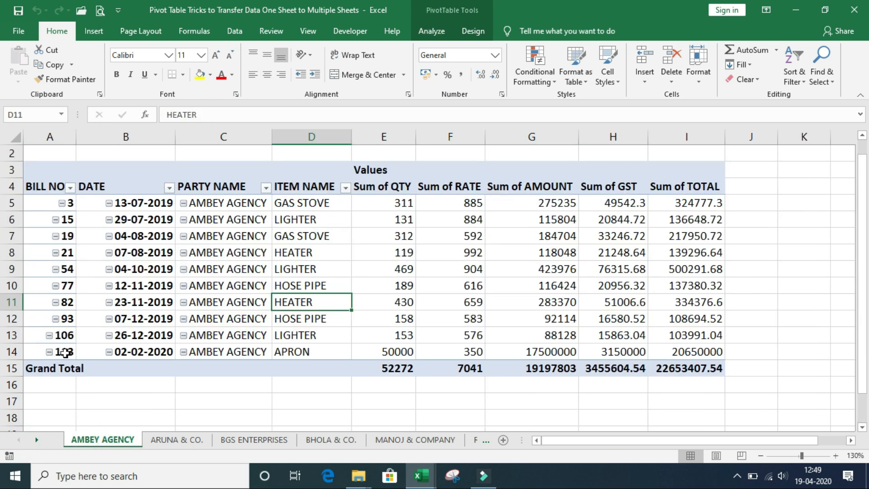
pyautogui.click(11, 353)
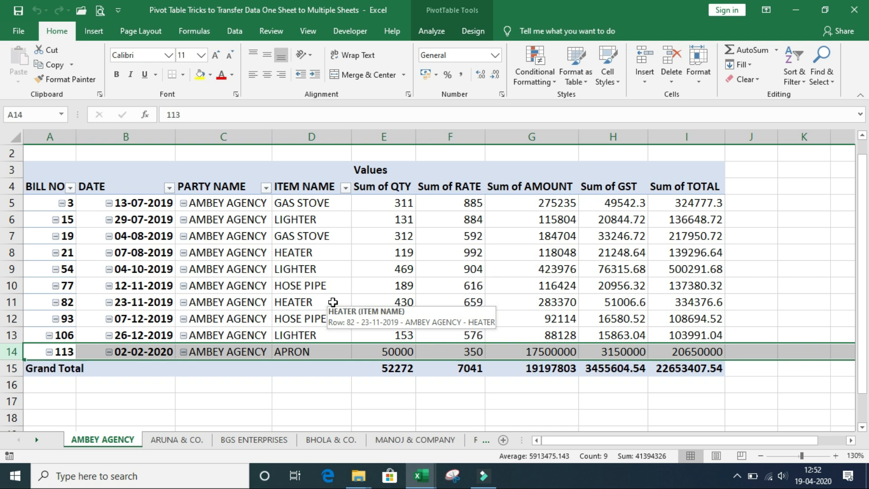
# Save the workbook to the Desktop under its current name as an Excel Macro-Enabled Workbook
pyautogui.press('F12')
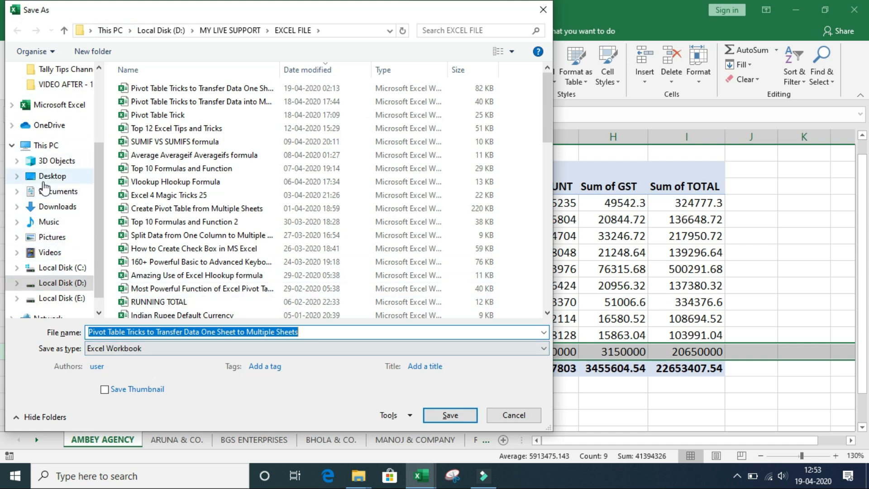
pyautogui.click(75, 180)
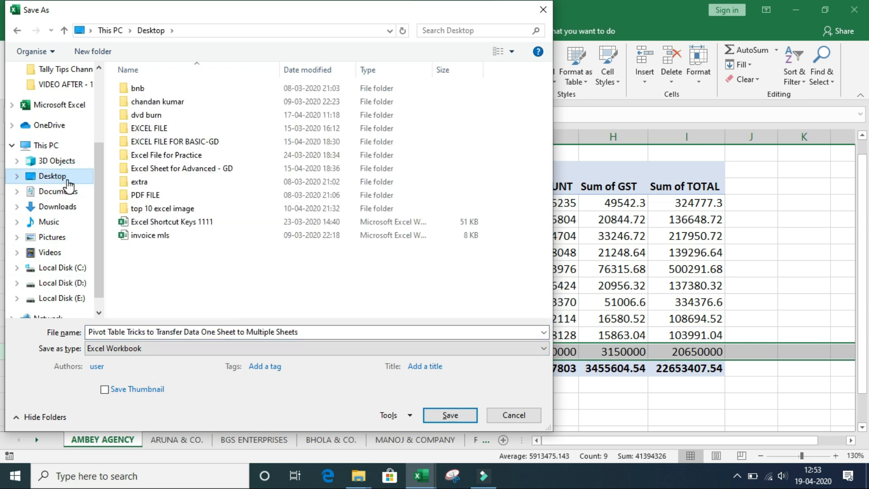
pyautogui.click(155, 332)
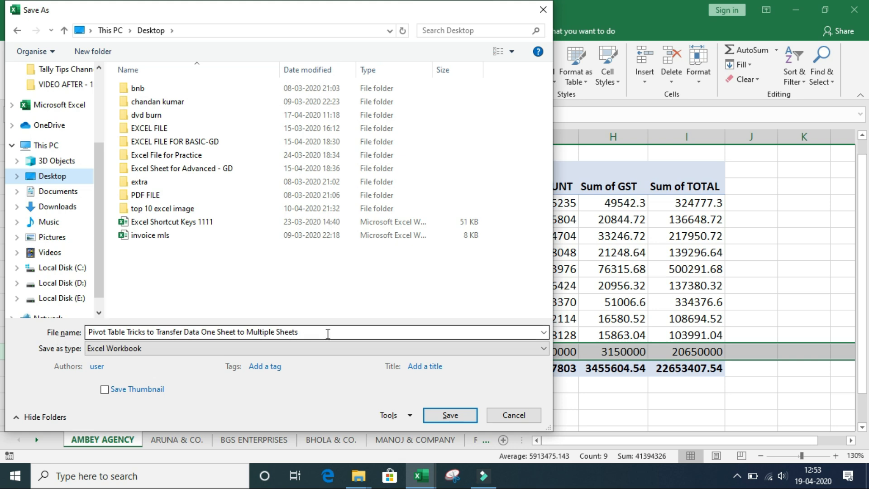
pyautogui.click(169, 355)
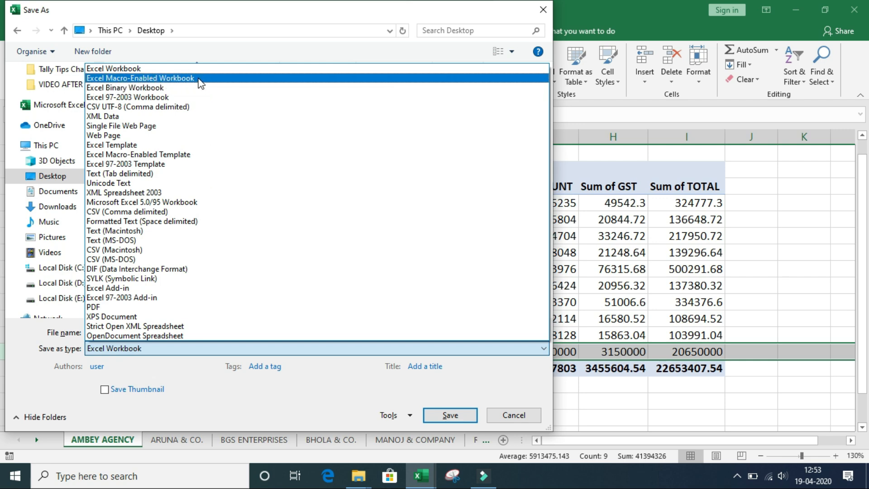
pyautogui.click(213, 79)
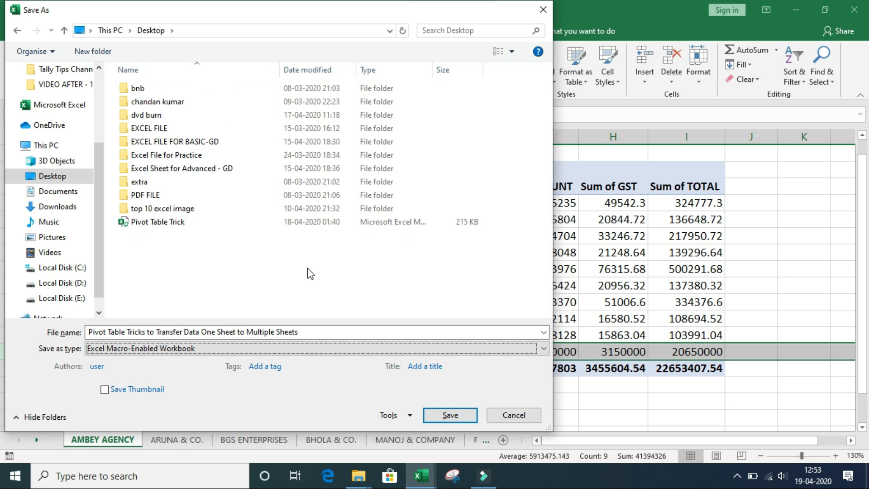
pyautogui.click(450, 414)
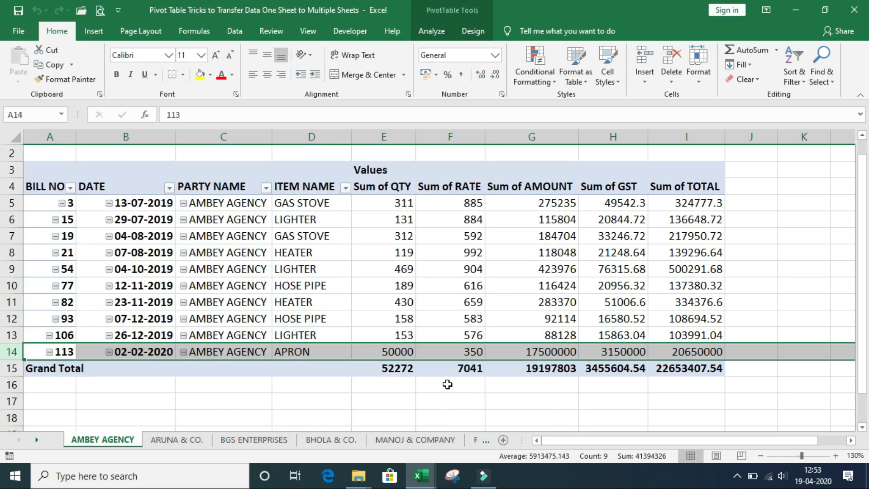
# Close the workbook and reopen the macro-enabled copy from the desktop with its macro content enabled
pyautogui.click(856, 6)
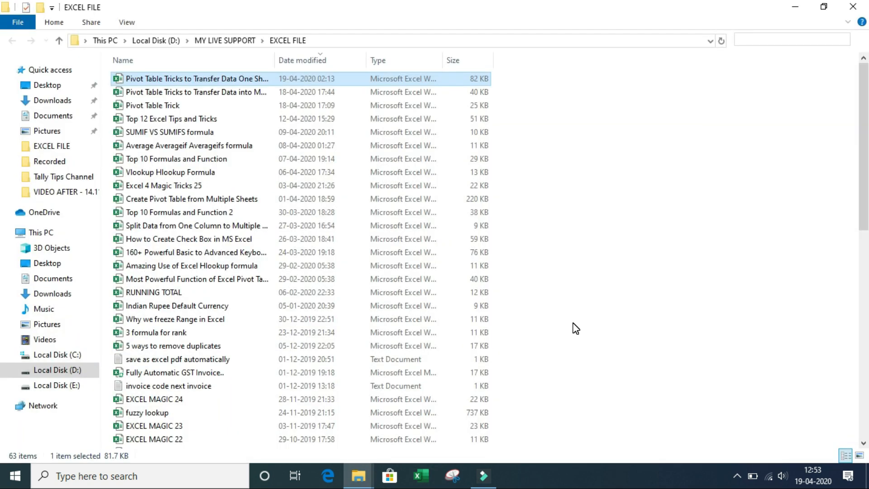
pyautogui.click(851, 8)
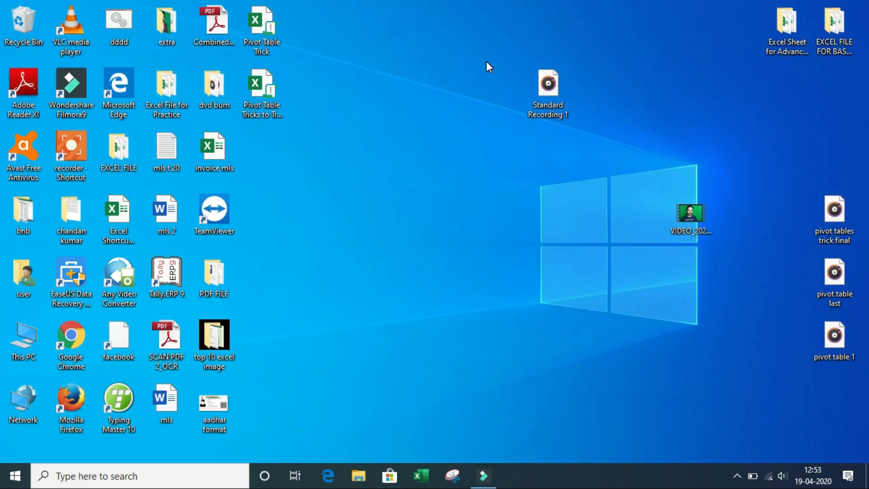
pyautogui.doubleClick(257, 86)
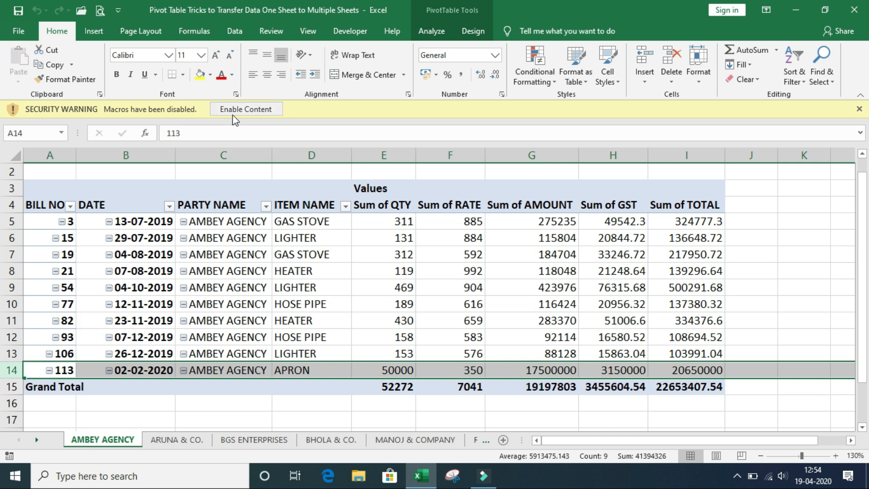
pyautogui.click(276, 109)
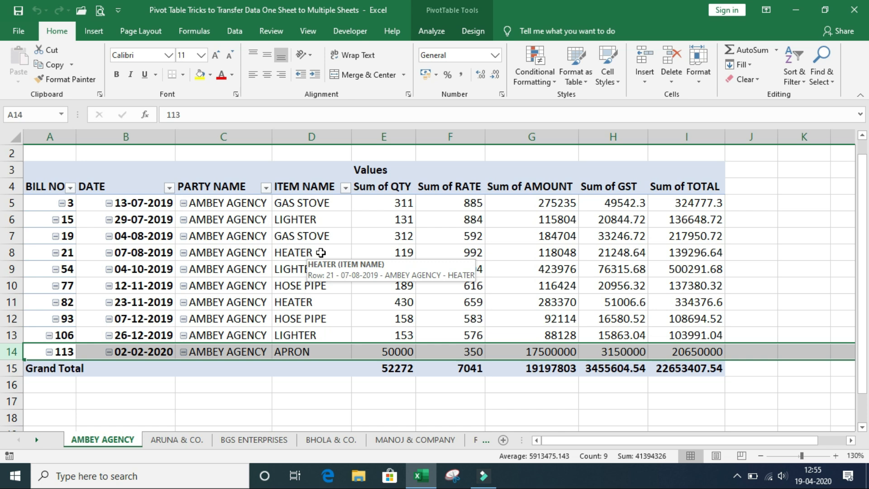
# Start a new bill in row 115 of the Master sheet with bill number 114, date 05-02-2020 and party MANOJ & COMPANY
pyautogui.click(36, 441)
pyautogui.click(36, 442)
pyautogui.click(36, 441)
pyautogui.click(36, 441)
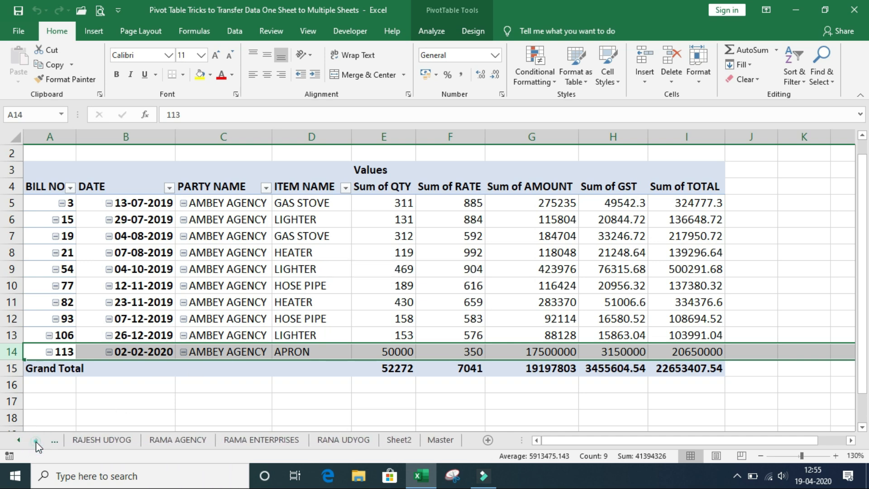
pyautogui.click(441, 441)
pyautogui.click(67, 336)
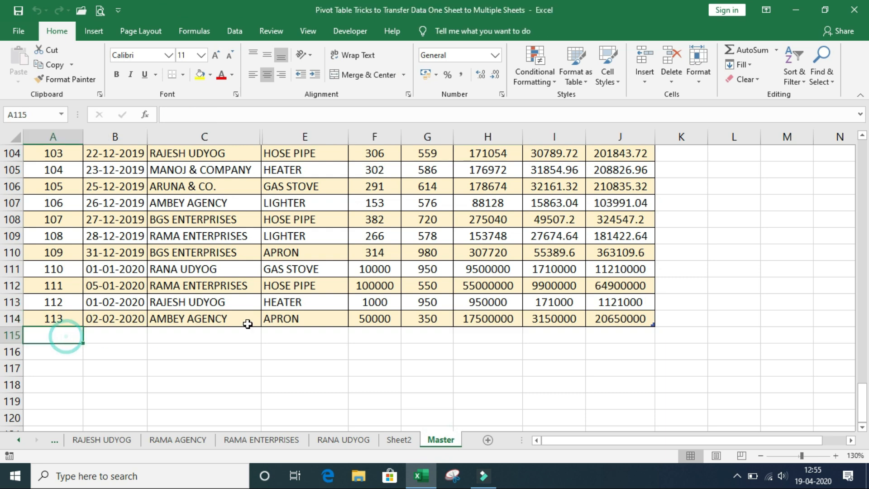
pyautogui.write('114')
pyautogui.press('Tab')
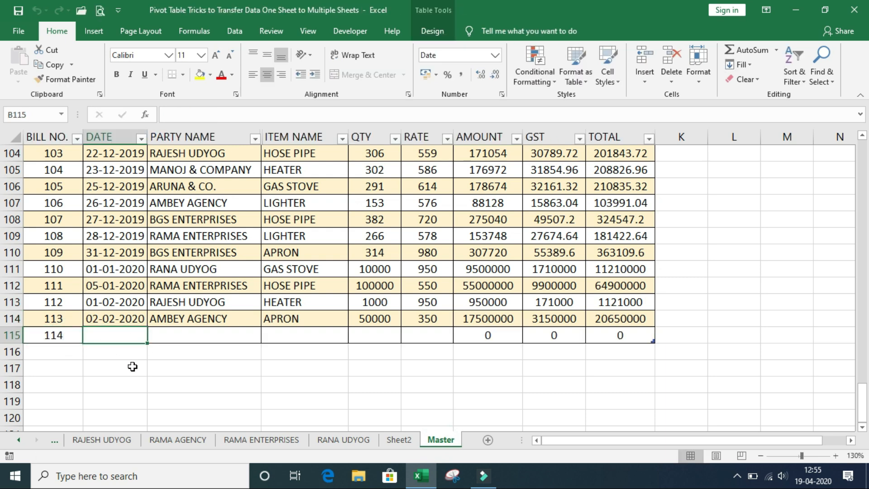
pyautogui.write('5-2-2020')
pyautogui.press('Tab')
pyautogui.write('MANO')
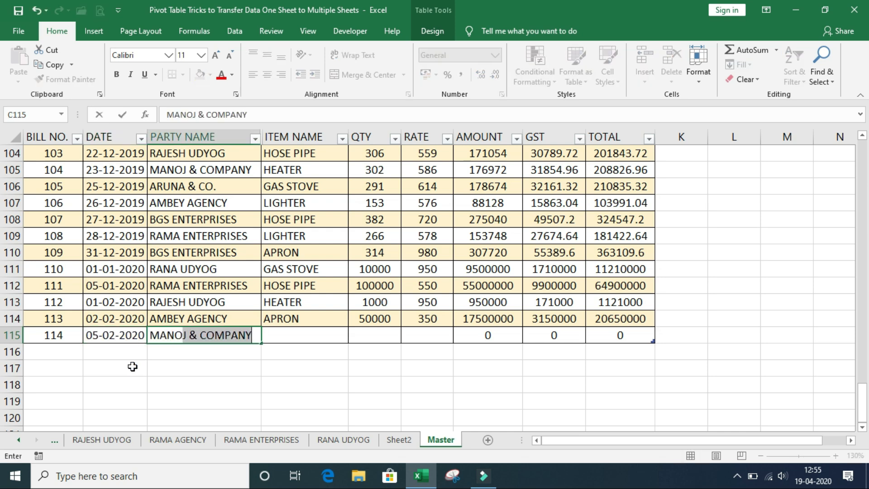
pyautogui.press('Tab')
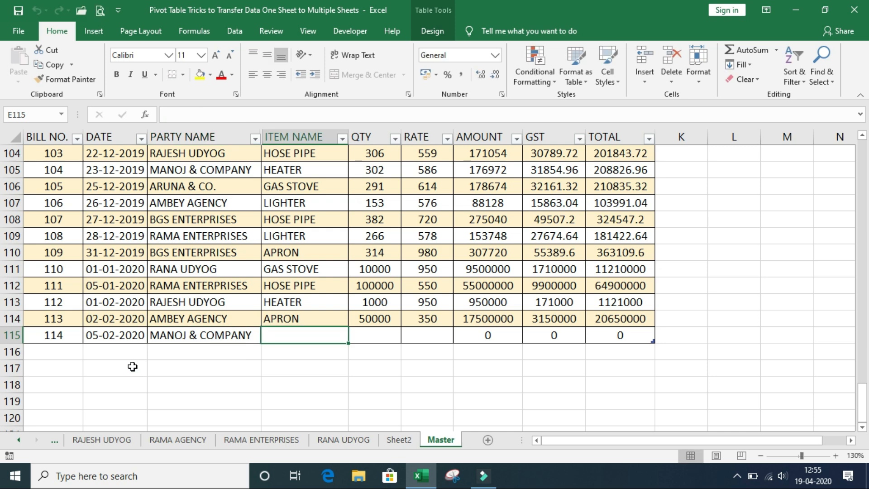
# Complete the MANOJ & COMPANY bill in row 115 with item GAS STOVE, quantity 7000 and rate 1100
pyautogui.write('GAS STOVE')
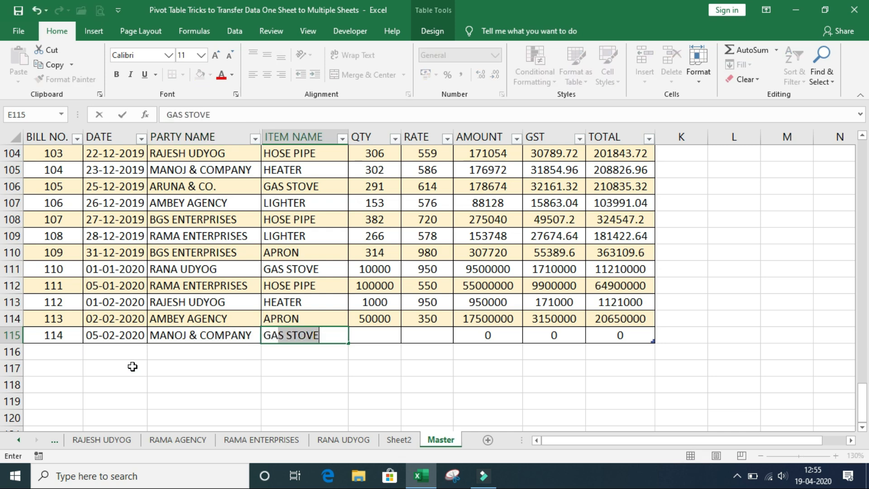
pyautogui.press('Tab')
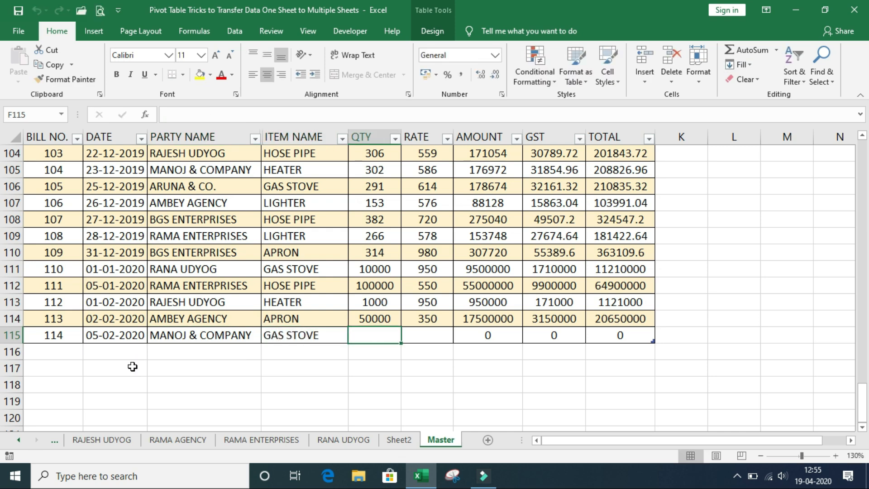
pyautogui.write('7000')
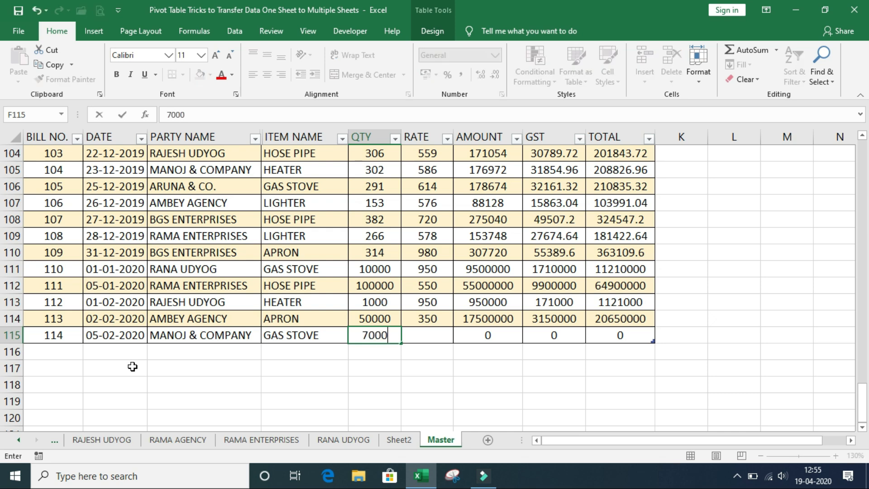
pyautogui.press('Tab')
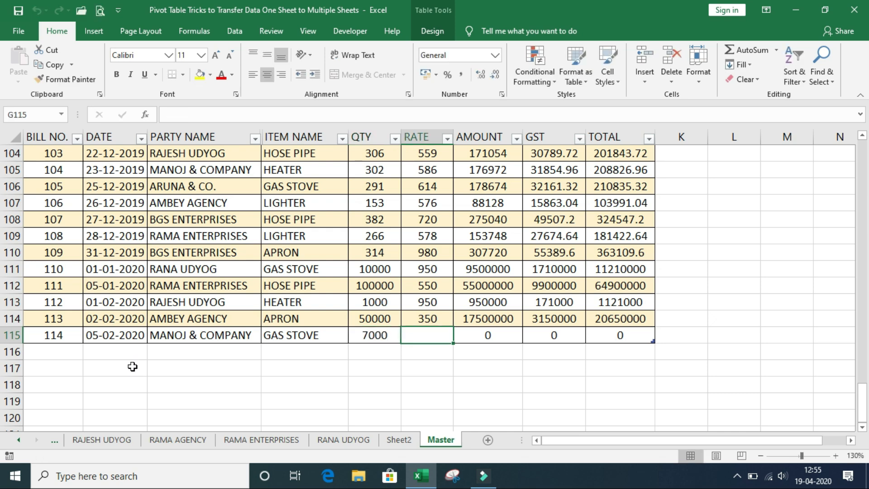
pyautogui.write('1100')
pyautogui.press('Tab')
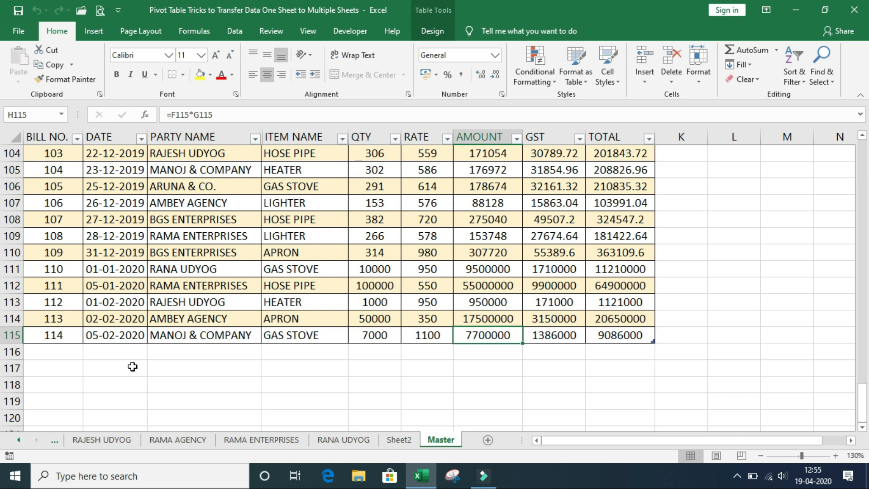
# Open the MANOJ & COMPANY sheet to check its pivot for the new bill 114
pyautogui.click(18, 440)
pyautogui.click(18, 441)
pyautogui.click(18, 441)
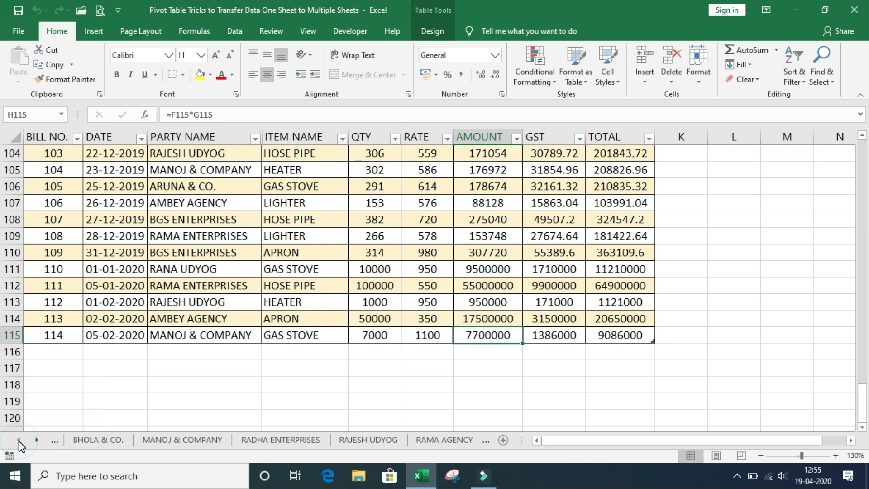
pyautogui.click(172, 441)
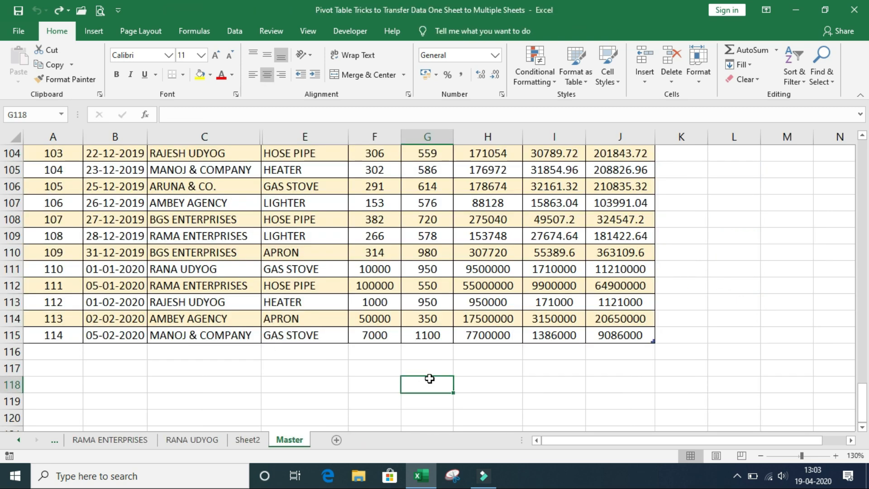
# Unhide the PARTY NAME FOR FILTER column between PARTY NAME and ITEM NAME on the Master sheet and select its data
pyautogui.moveTo(235, 135); pyautogui.dragTo(296, 136)
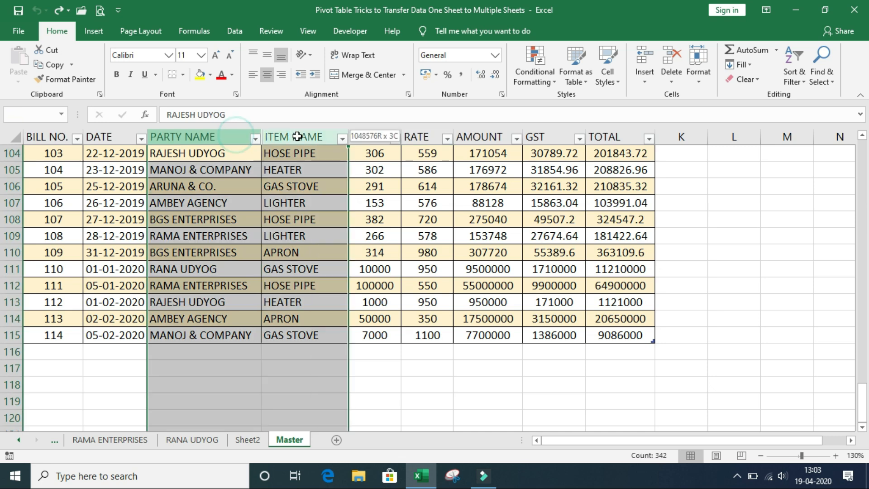
pyautogui.rightClick(297, 136)
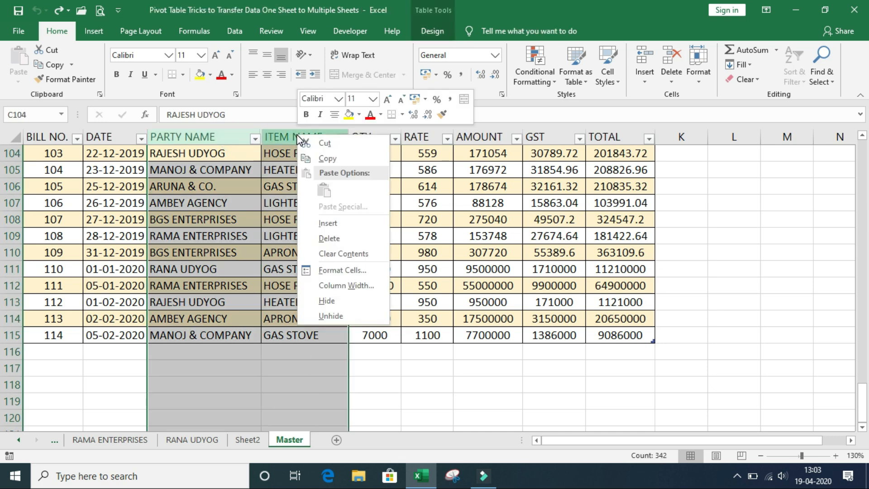
pyautogui.click(348, 315)
pyautogui.click(342, 317)
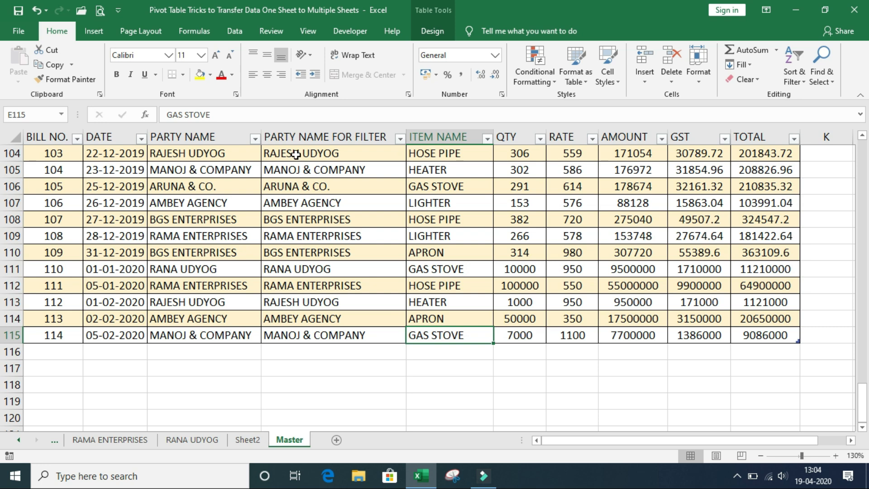
pyautogui.click(302, 131)
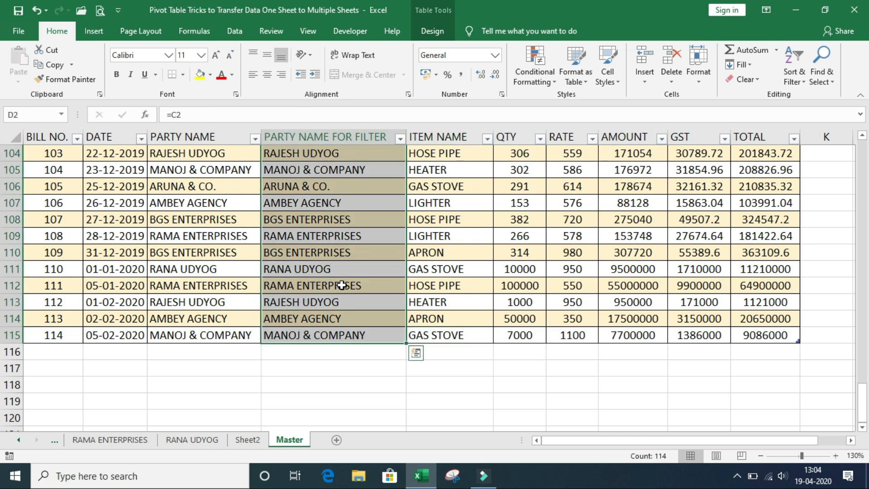
# Go to the pivot table on Sheet2 and bring up its option choices for showing report filter pages
pyautogui.click(247, 443)
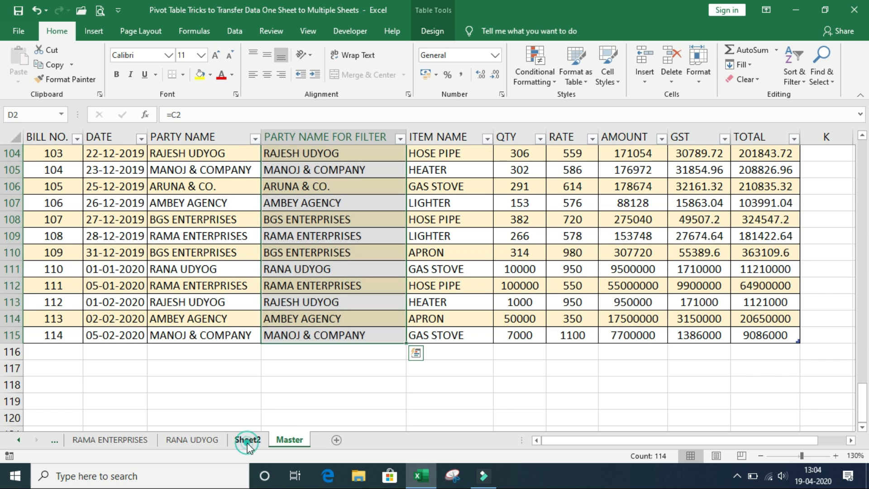
pyautogui.scroll(11, 280, 335)
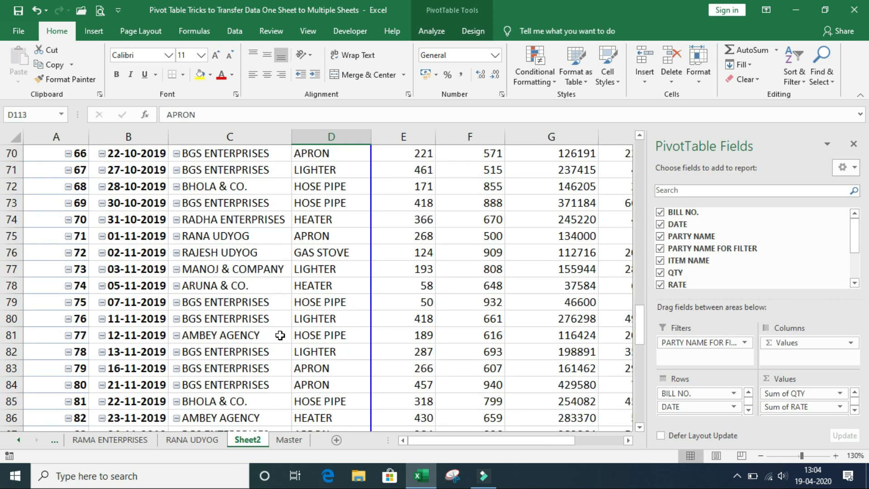
pyautogui.scroll(20, 280, 334)
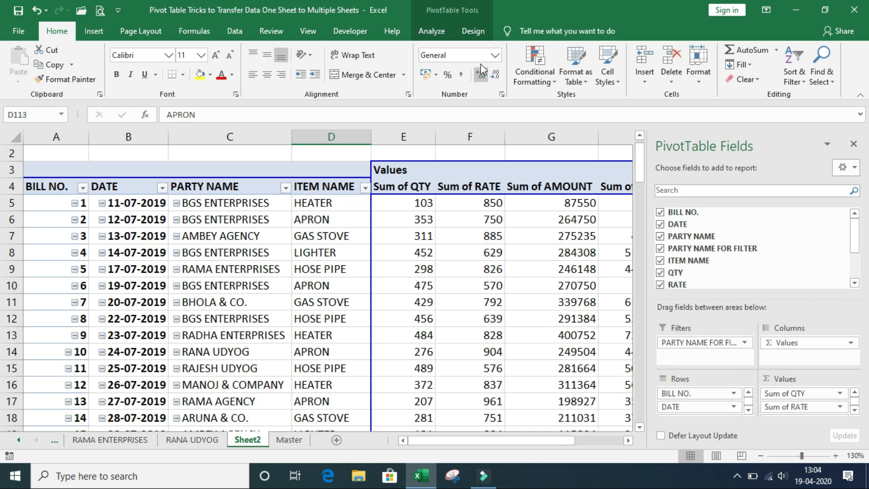
pyautogui.click(430, 32)
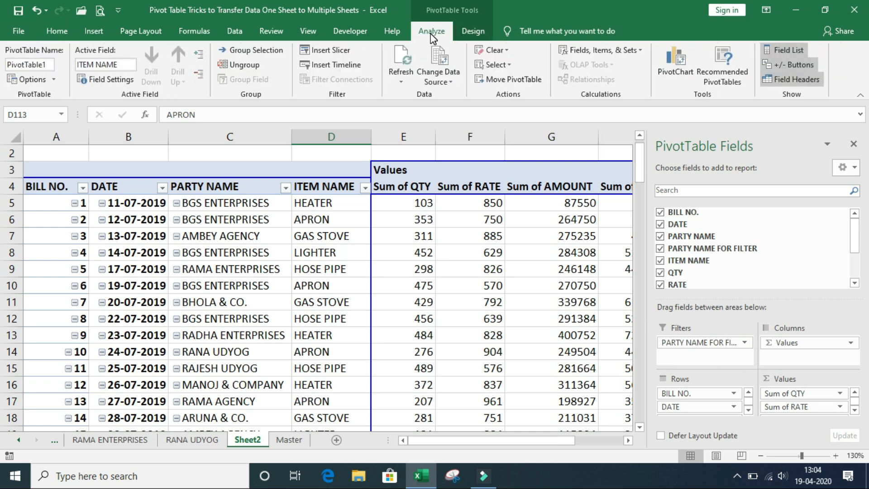
pyautogui.click(53, 80)
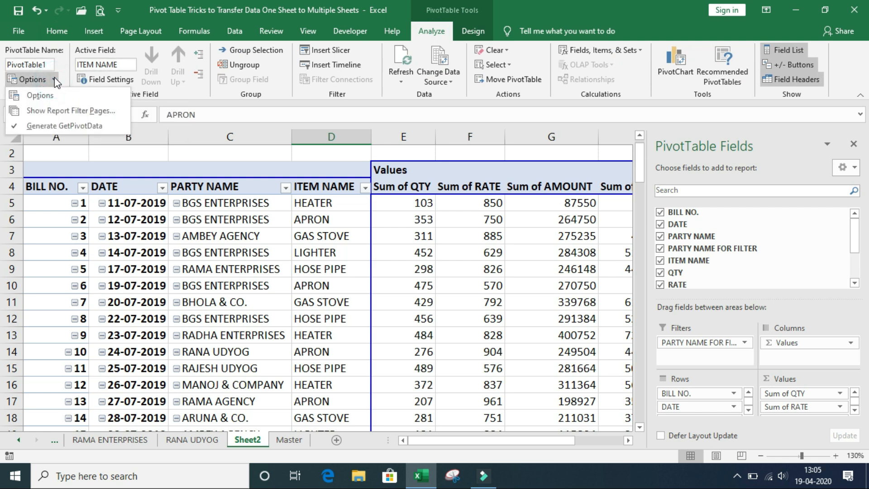